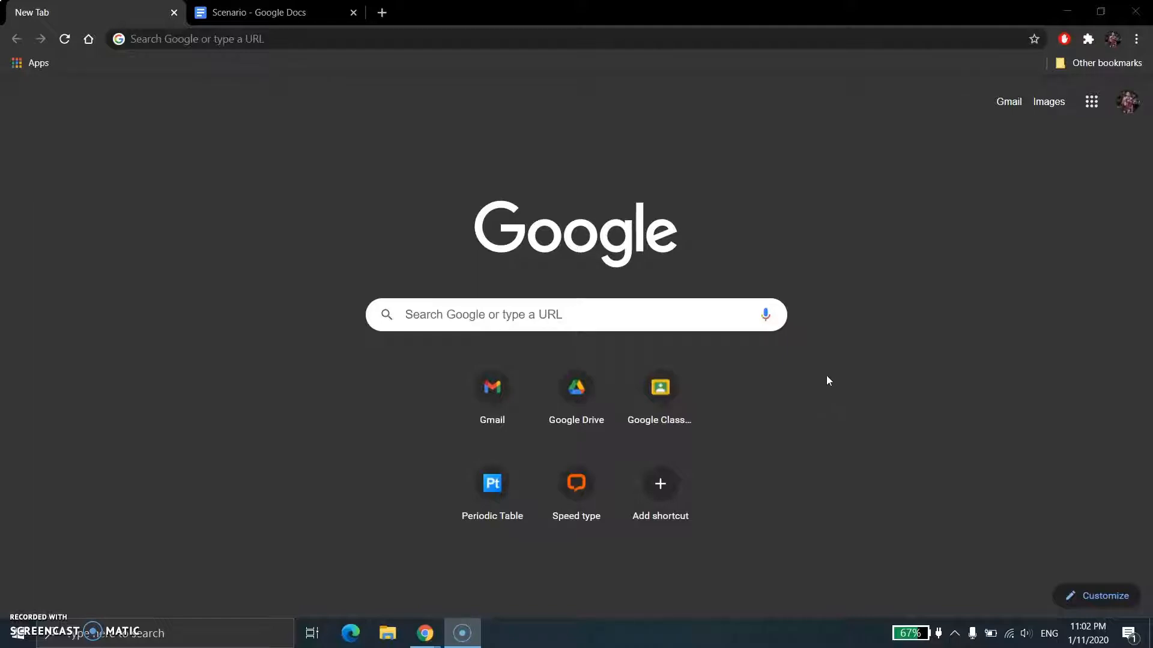
# Read the task description and the yearly sales profits table in the Scenario document, down to the TOTAL row.
pyautogui.click(294, 10)
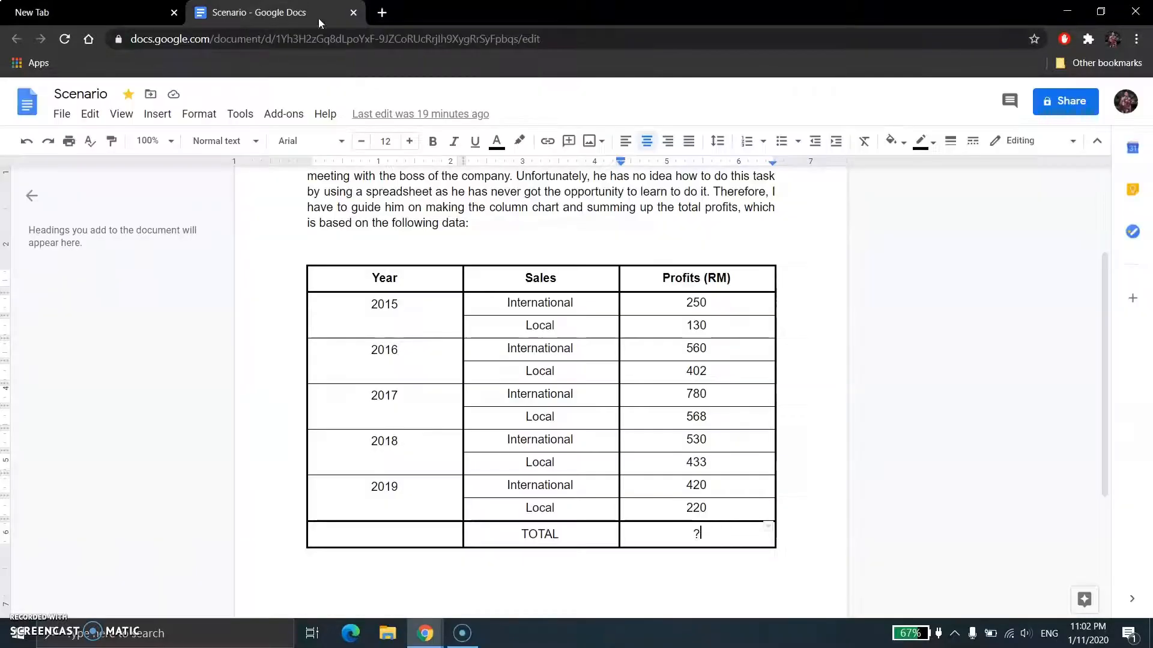
pyautogui.scroll(3, 1011, 378)
pyautogui.click(308, 260)
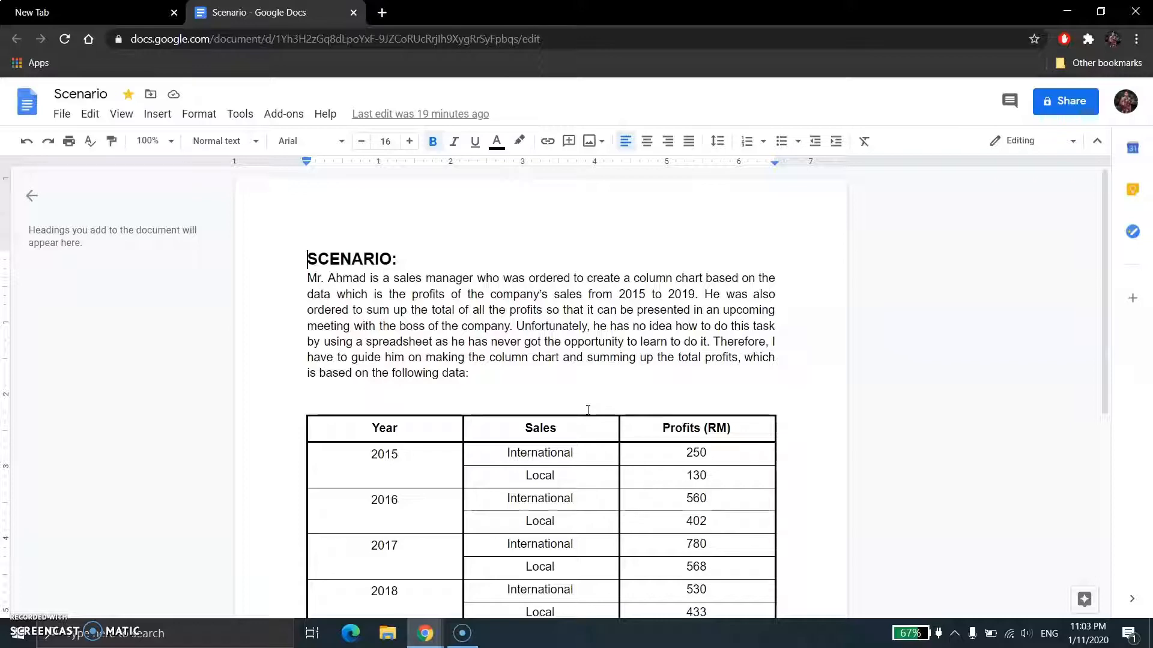
pyautogui.scroll(-3, 592, 396)
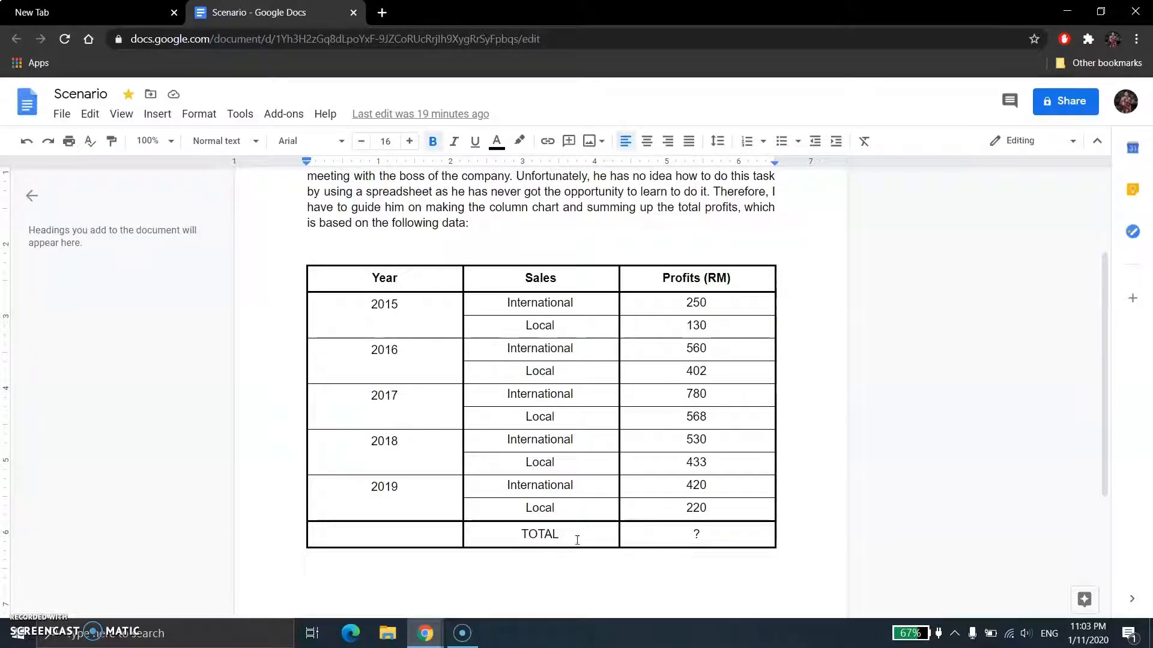
pyautogui.click(690, 535)
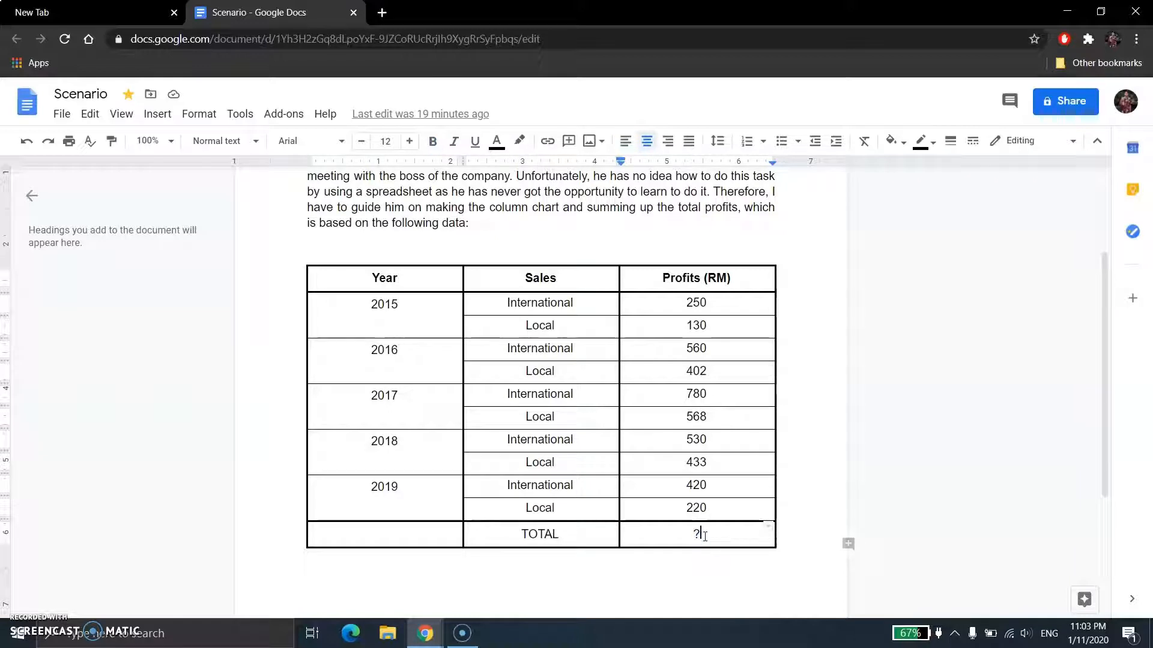
# Switch to the blank browser page and open Google Sheets from the Google apps list.
pyautogui.hotkey('ctrl', 'Tab')
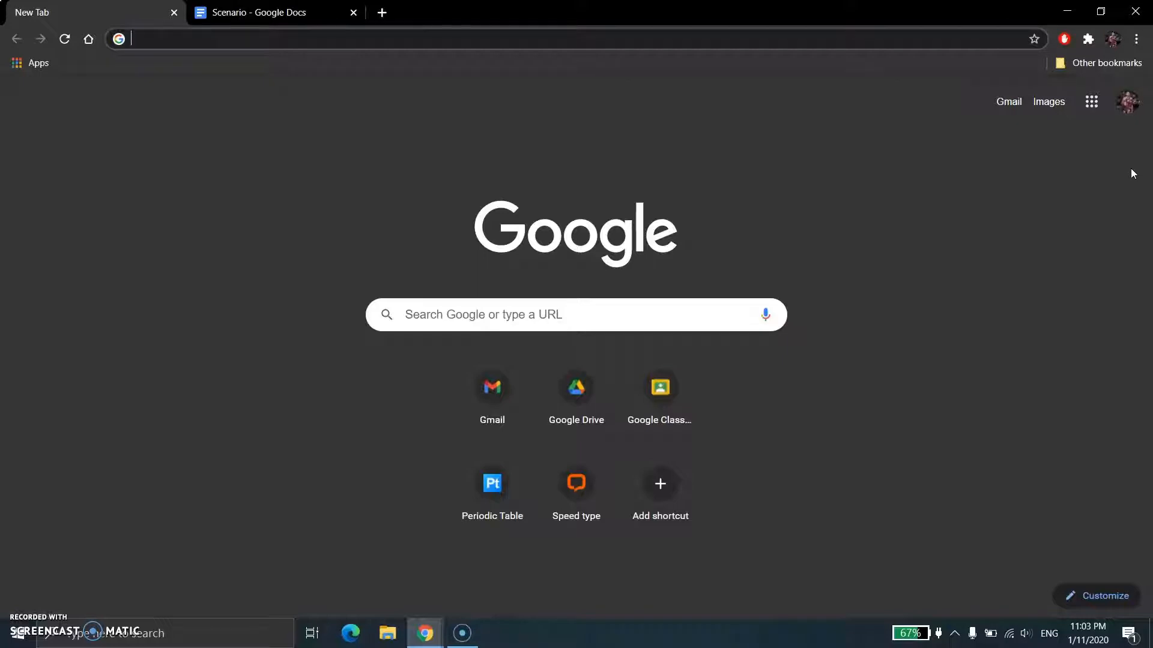
pyautogui.click(1091, 104)
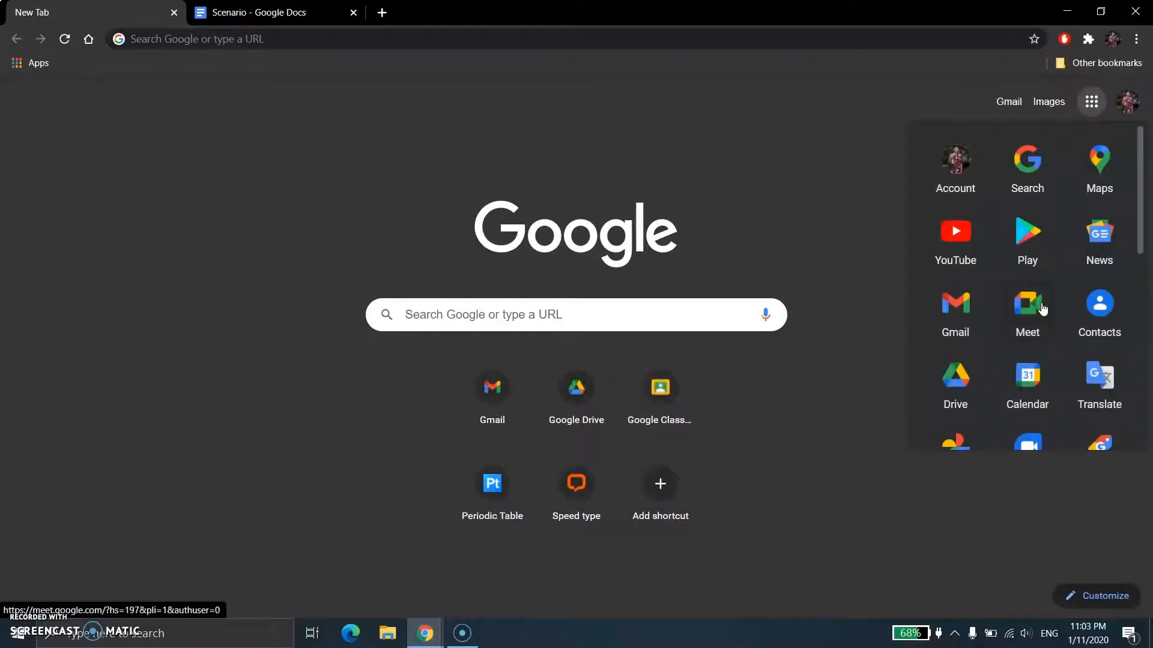
pyautogui.scroll(-5, 1042, 308)
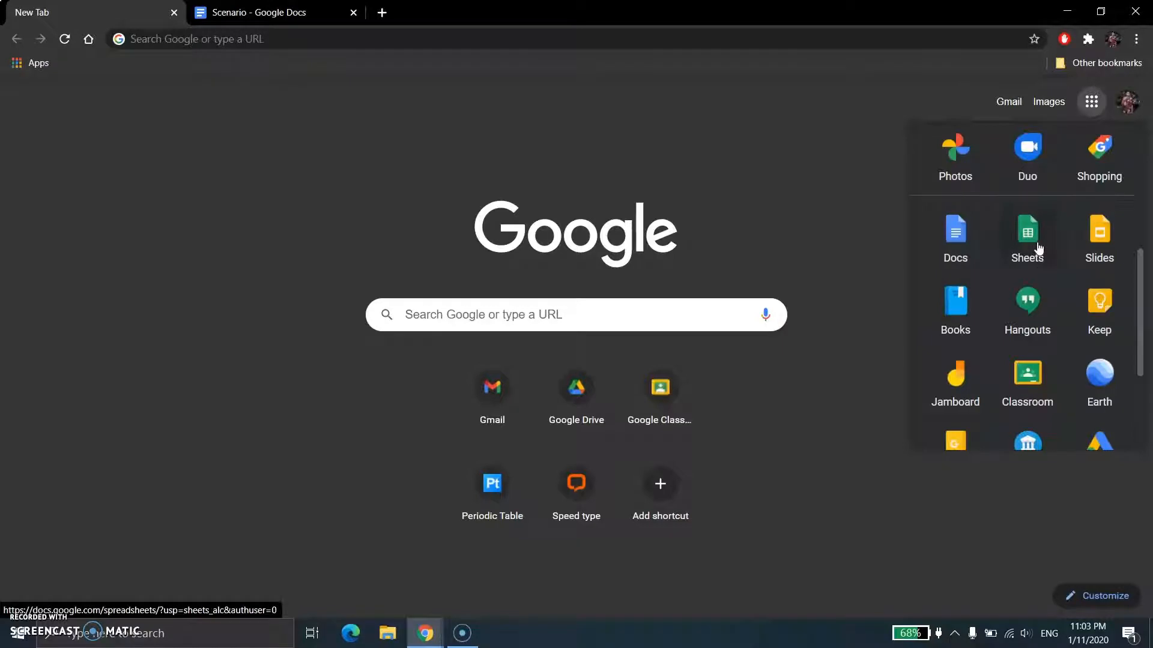
pyautogui.click(1038, 248)
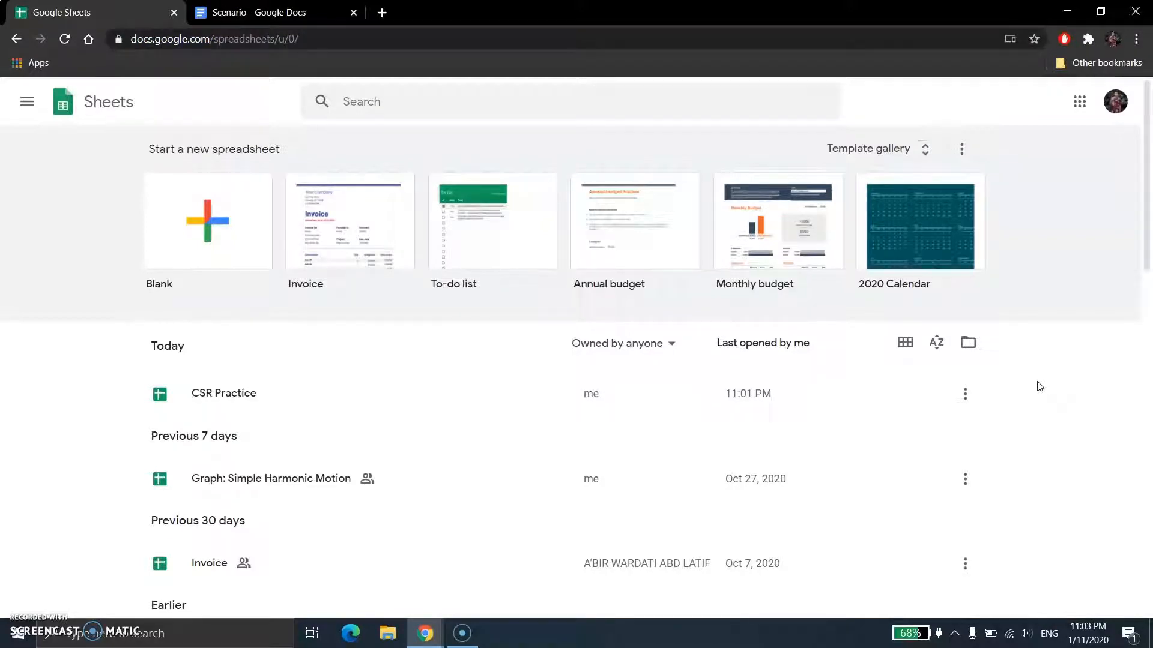
# Look through the new-spreadsheet templates and the recent files on the Sheets home page.
pyautogui.scroll(-1, 1038, 386)
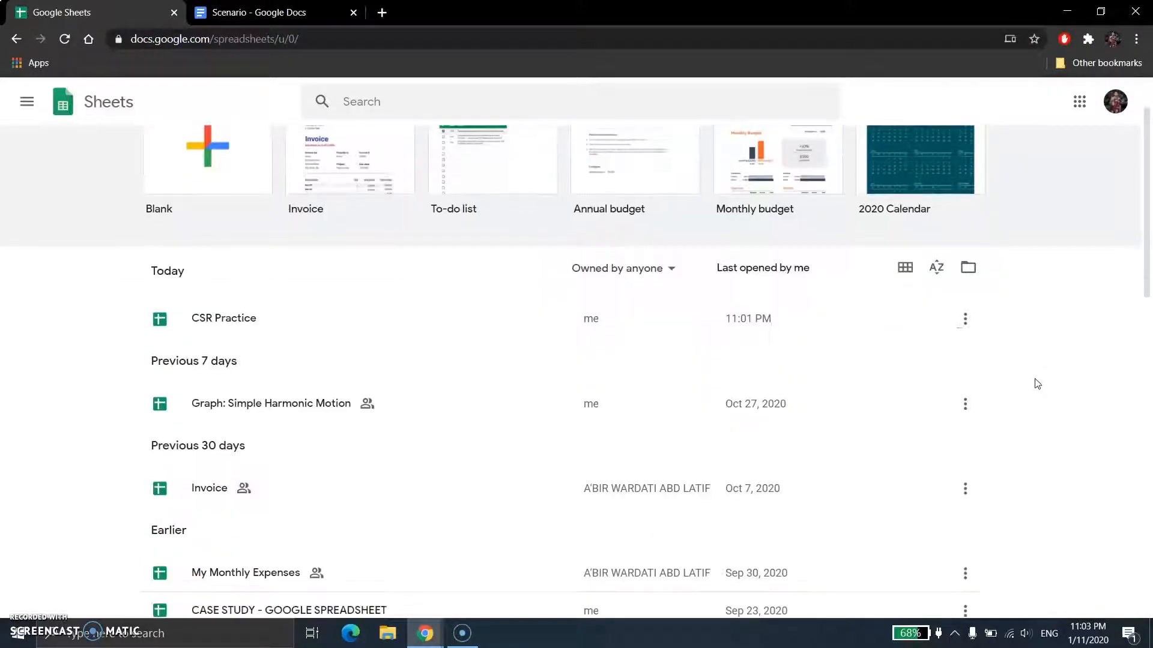
pyautogui.scroll(-1, 1037, 384)
pyautogui.scroll(-1, 1038, 384)
pyautogui.scroll(3, 1038, 385)
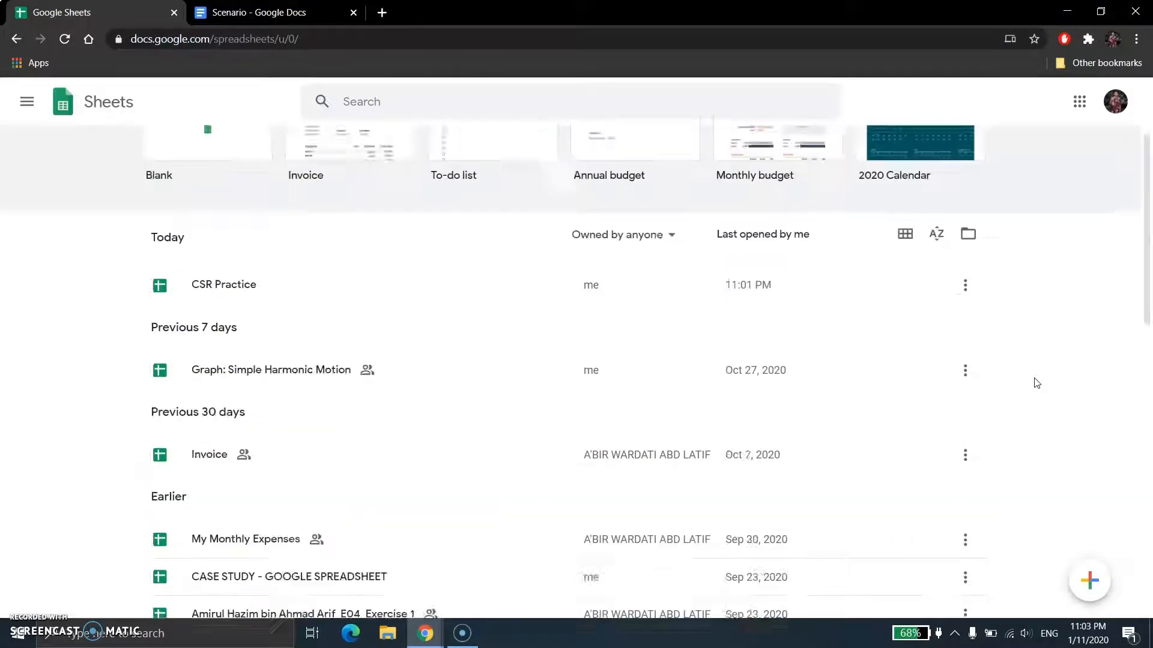
pyautogui.scroll(-2, 1038, 385)
pyautogui.scroll(2, 1027, 382)
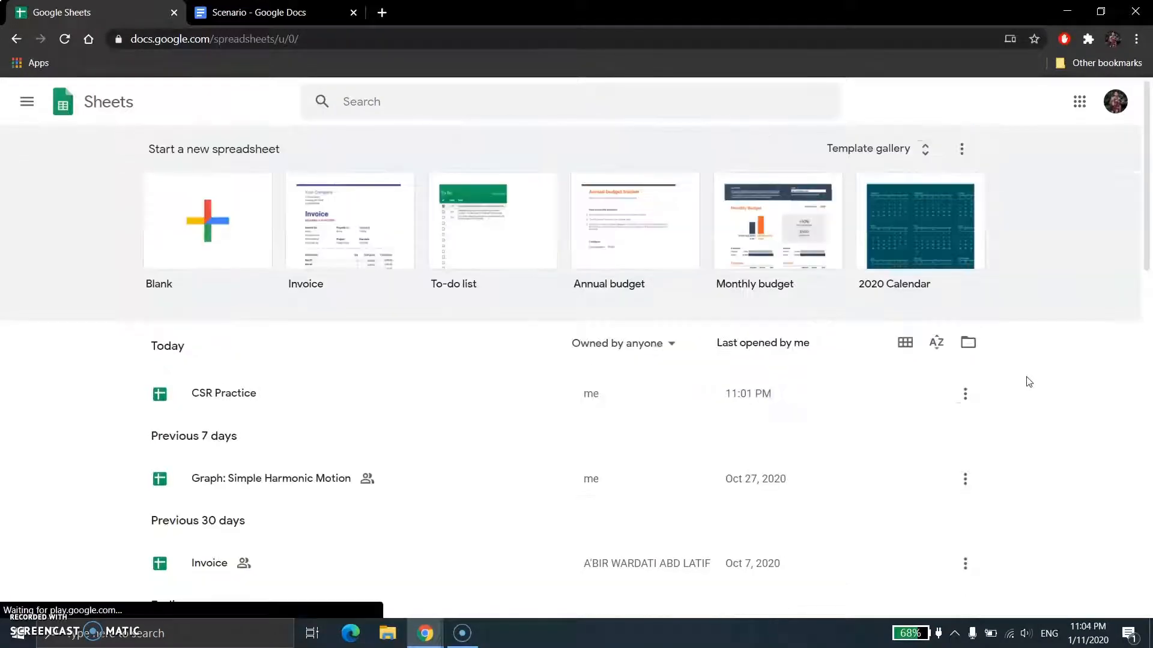
pyautogui.scroll(-1, 1045, 423)
pyautogui.scroll(-4, 1046, 423)
pyautogui.scroll(2, 1040, 417)
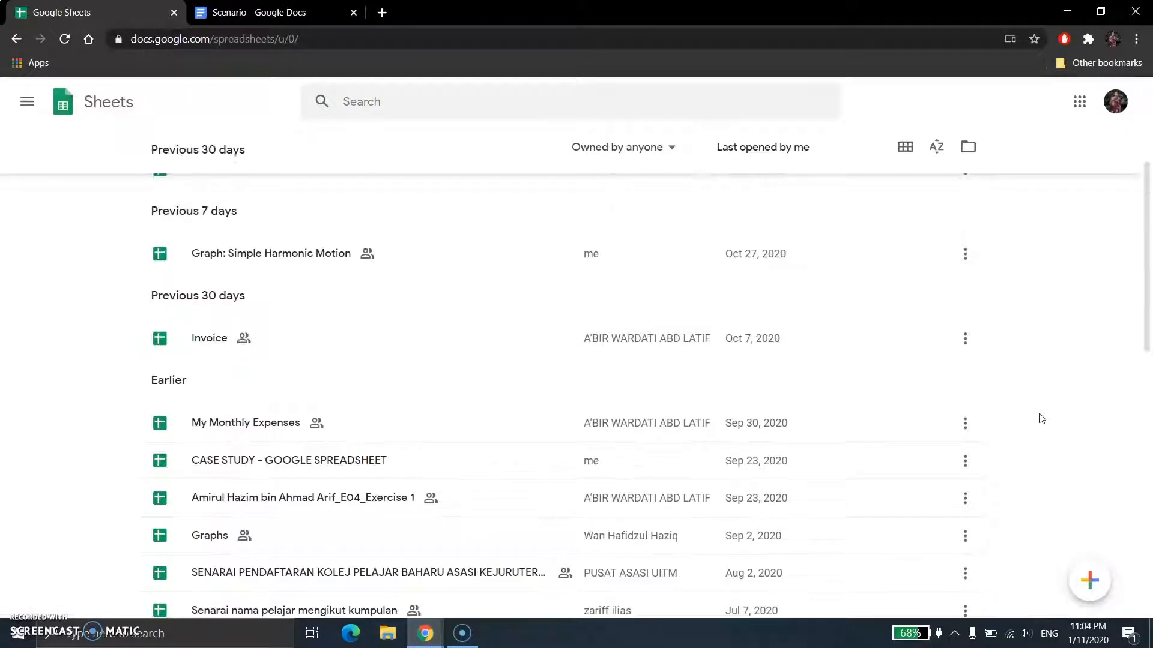
pyautogui.scroll(3, 1039, 416)
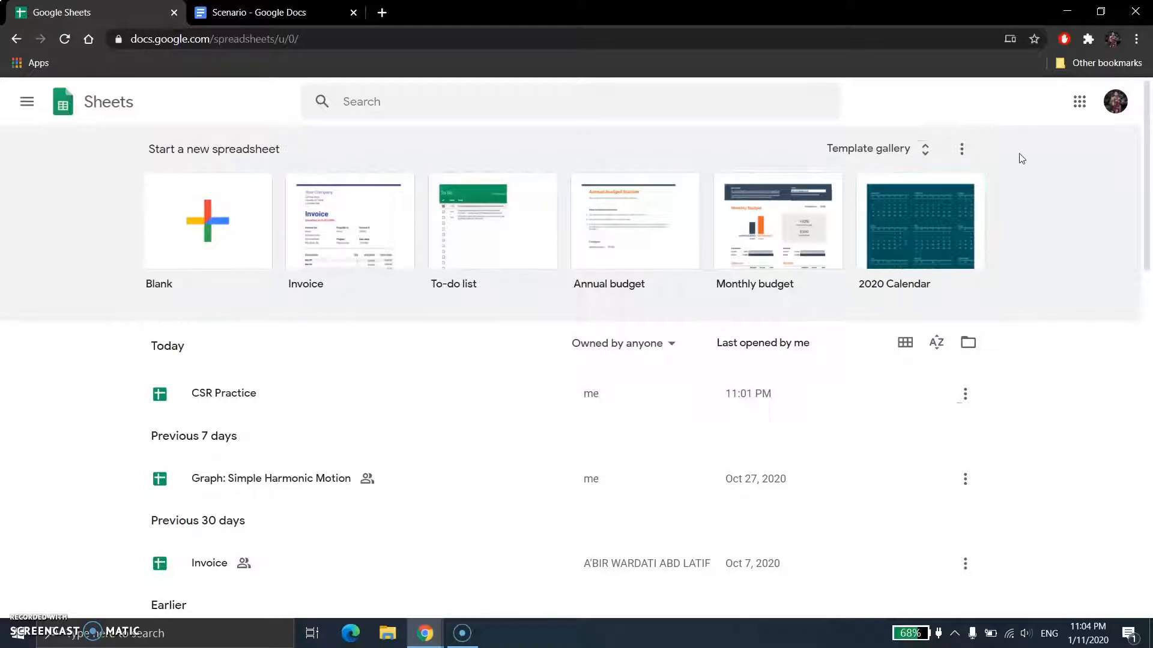
# Browse the template gallery through all its categories and create a blank spreadsheet from it.
pyautogui.click(876, 149)
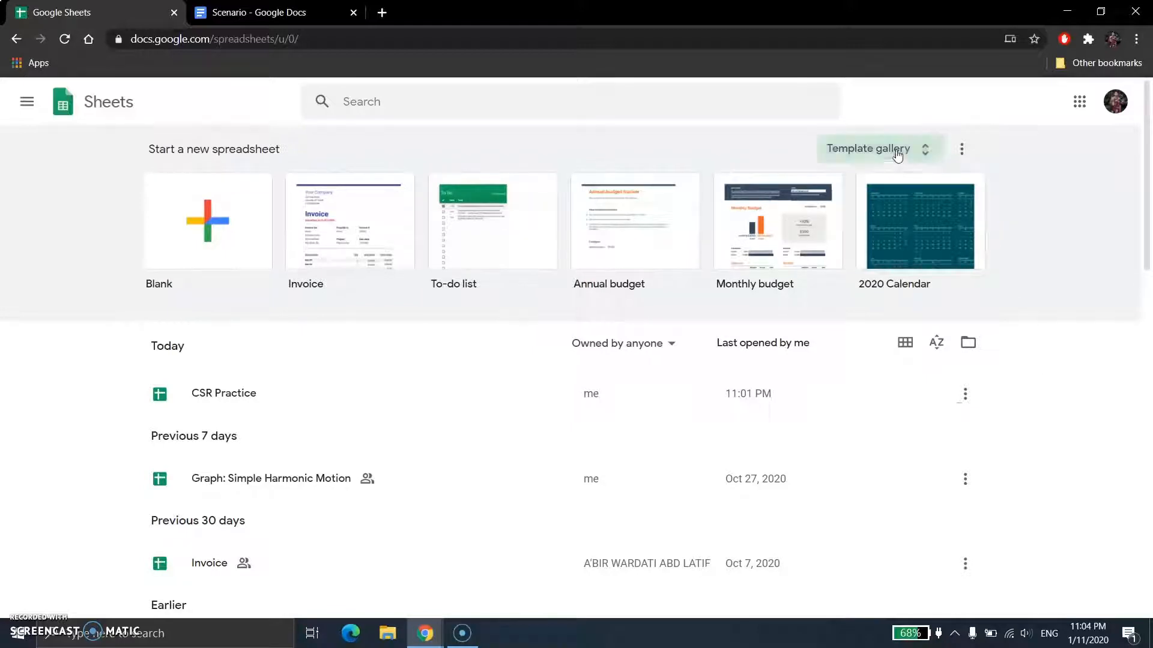
pyautogui.scroll(-4, 1061, 327)
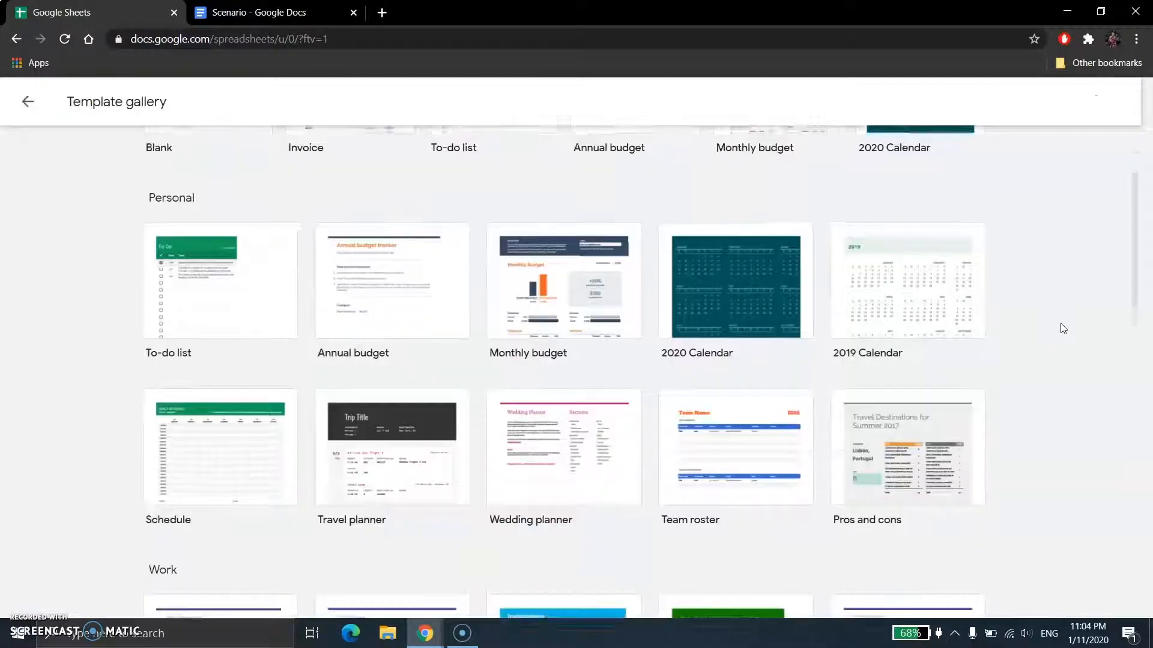
pyautogui.scroll(-5, 1061, 329)
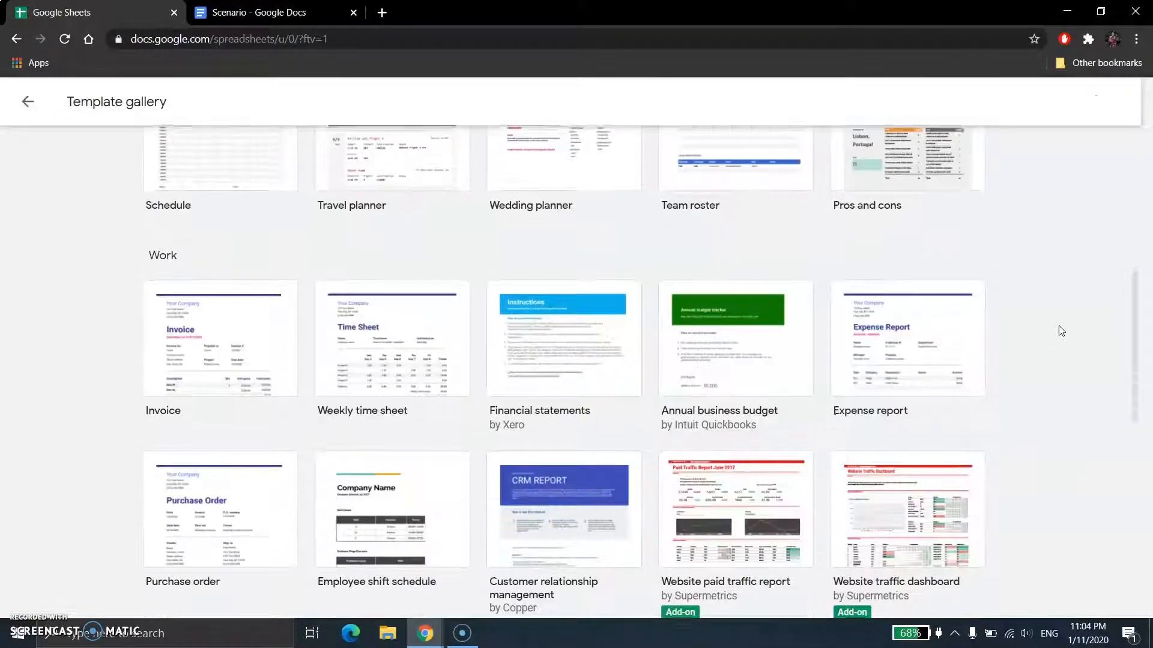
pyautogui.scroll(-6, 1062, 331)
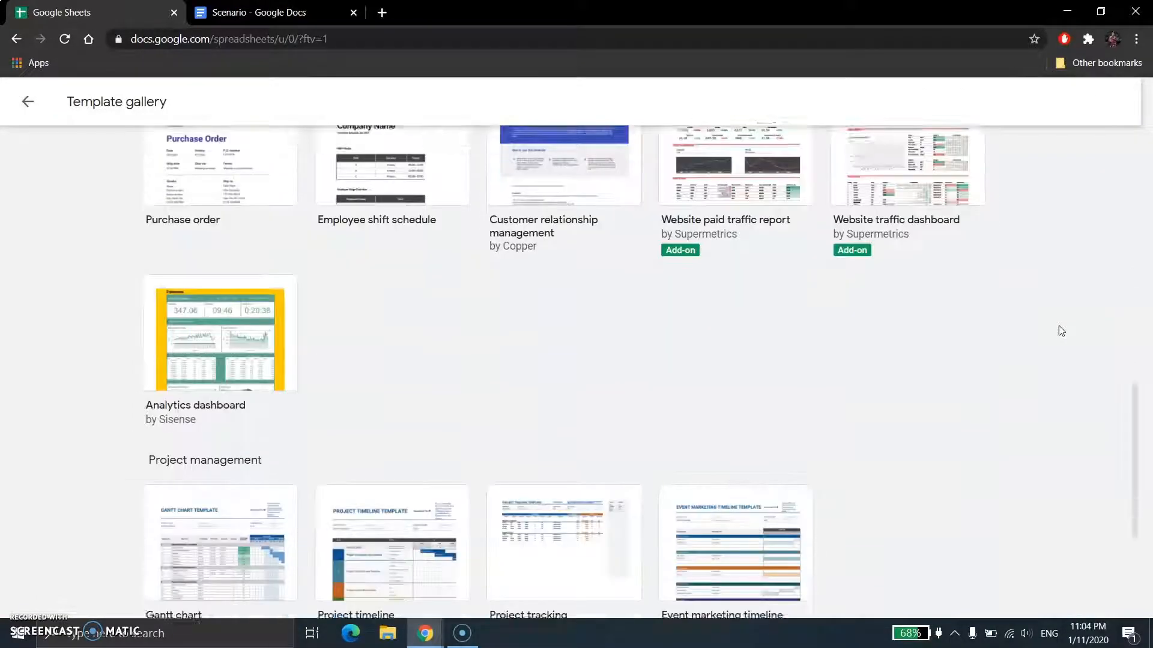
pyautogui.scroll(-3, 991, 359)
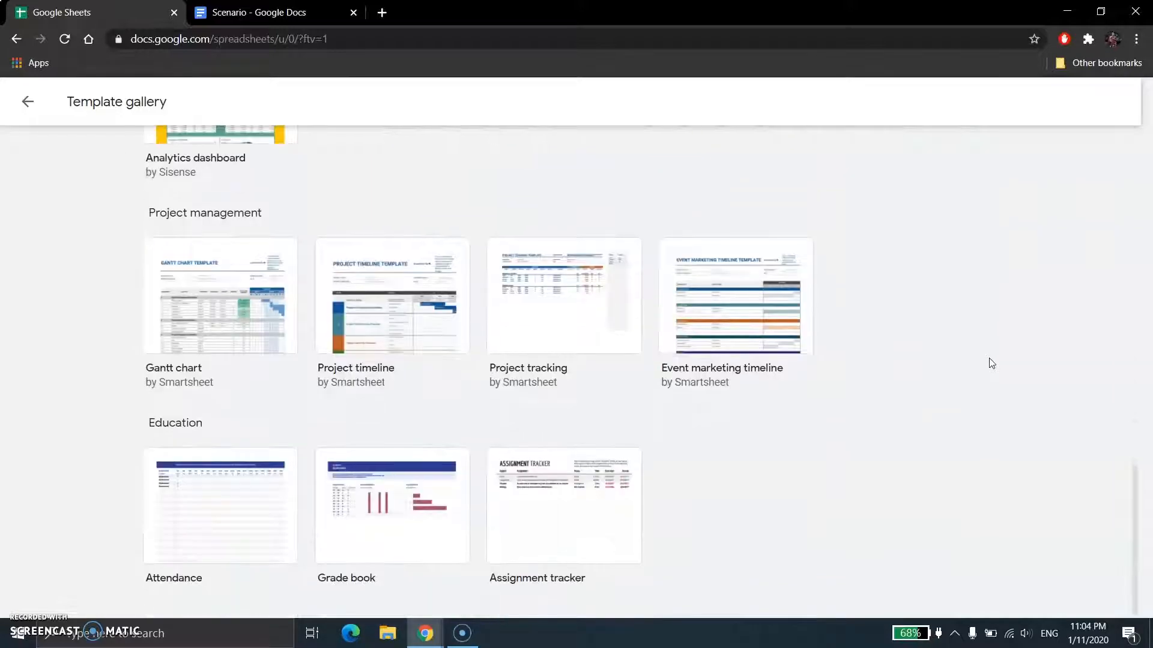
pyautogui.scroll(15, 986, 354)
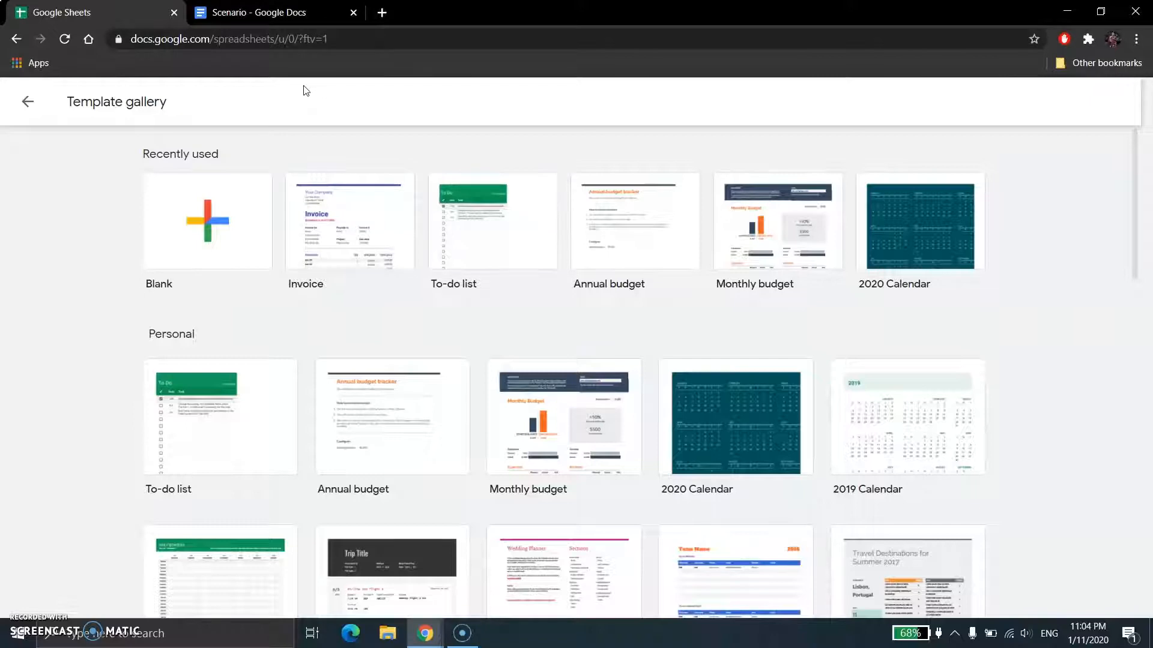
pyautogui.click(230, 249)
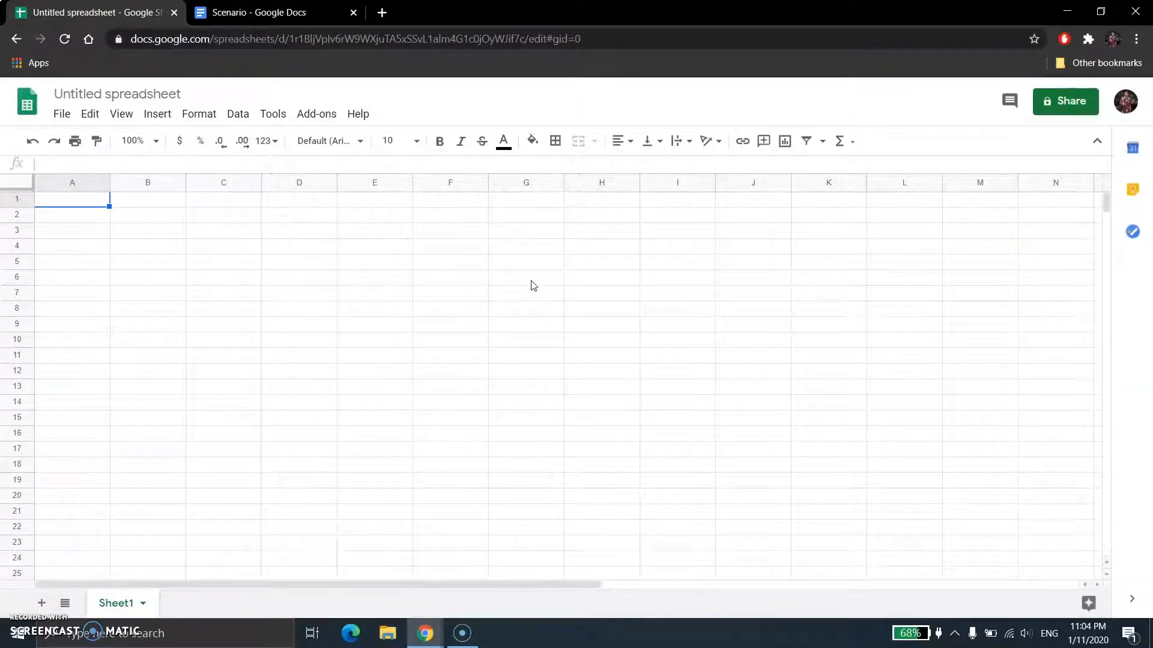
# Check the Scenario document for the topic and rename the spreadsheet "Profits of Sales in 5 Years".
pyautogui.click(179, 97)
pyautogui.click(263, 12)
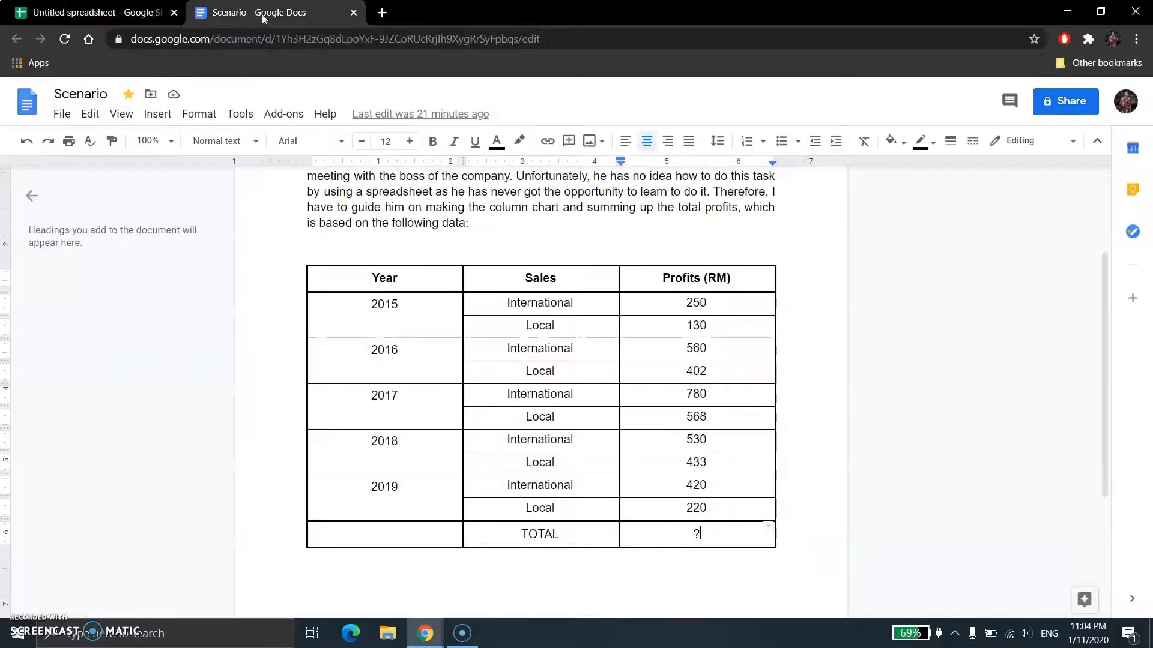
pyautogui.scroll(3, 701, 533)
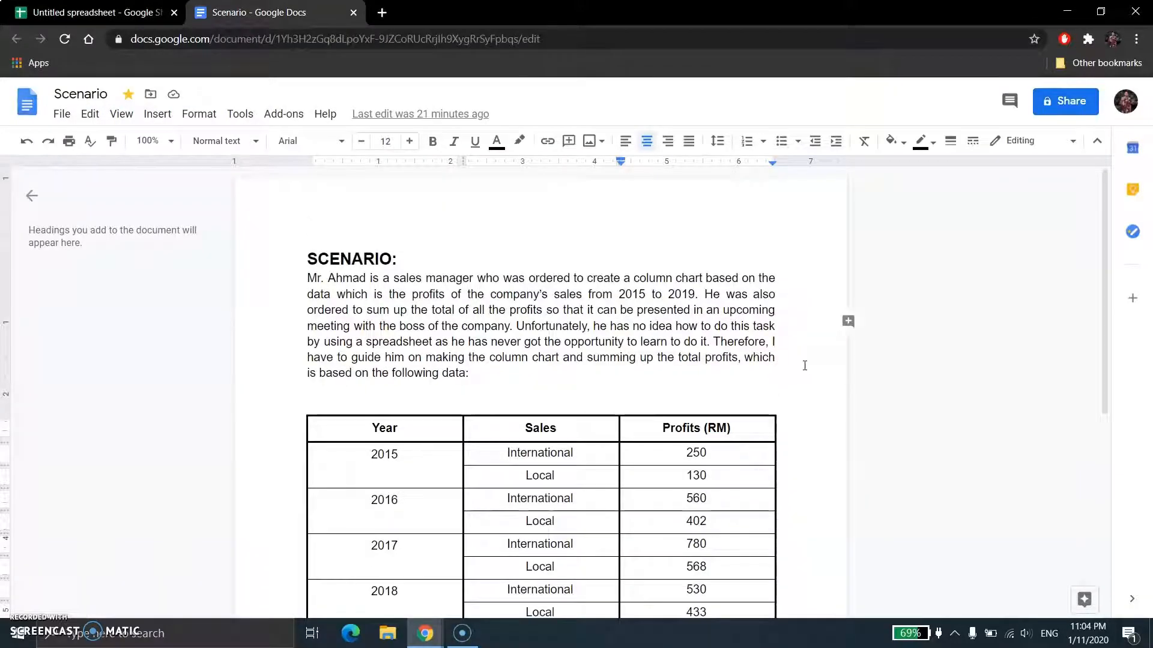
pyautogui.click(96, 12)
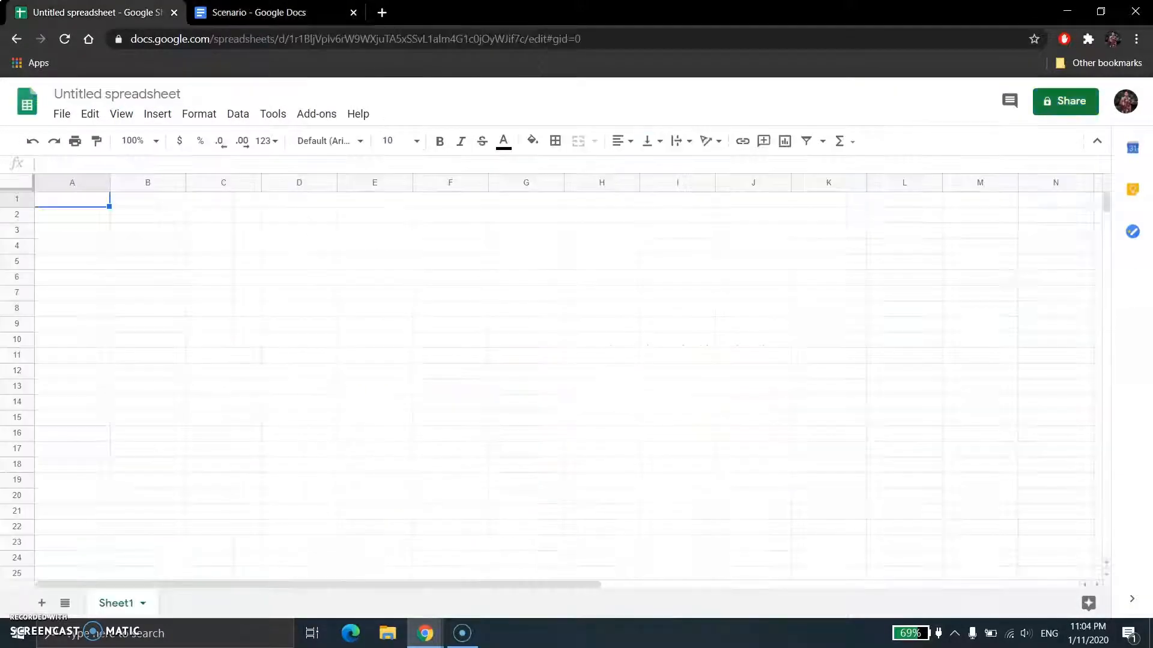
pyautogui.click(186, 90)
pyautogui.write('Pro')
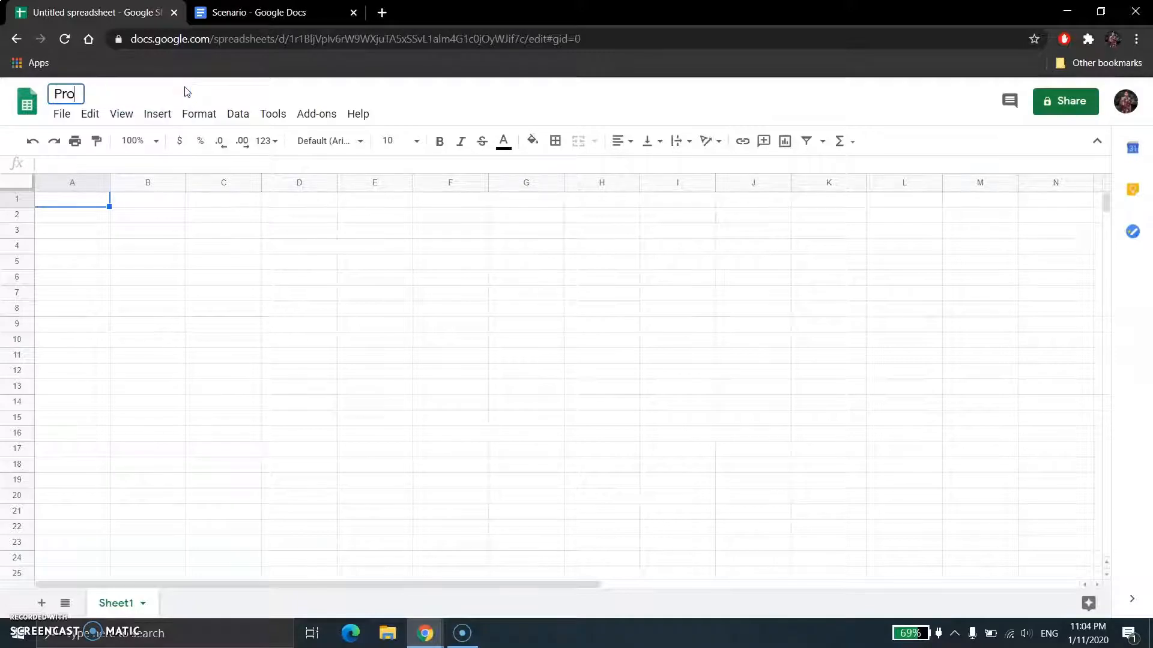
pyautogui.write('fits of Sales')
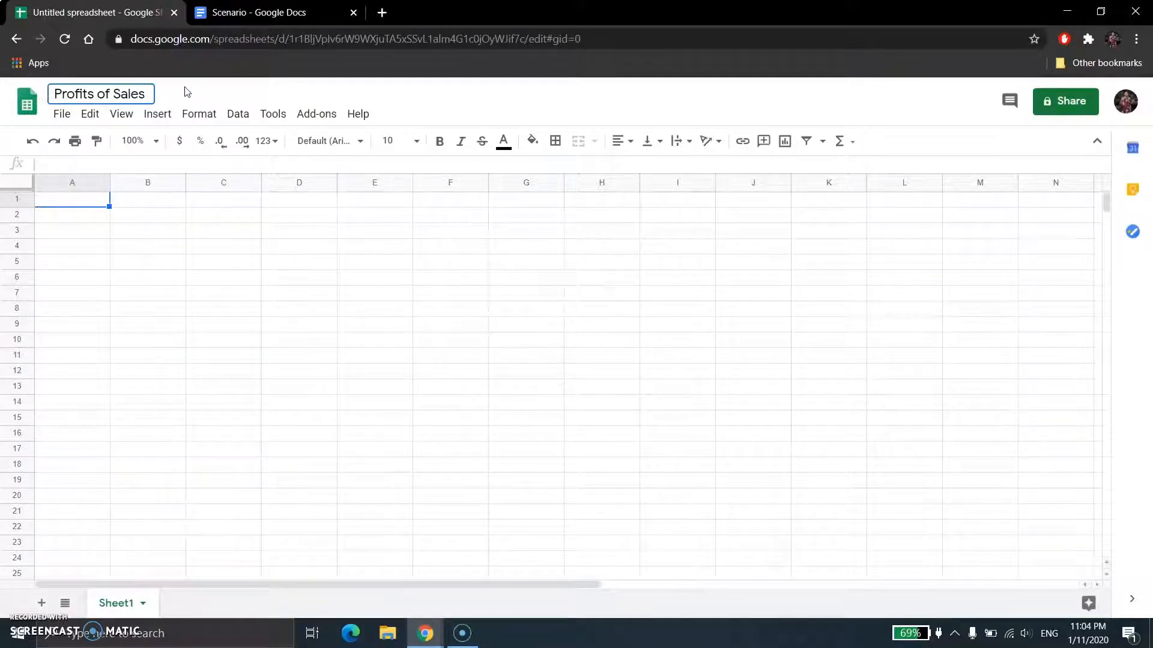
pyautogui.write(' in 5 Years')
pyautogui.press('Return')
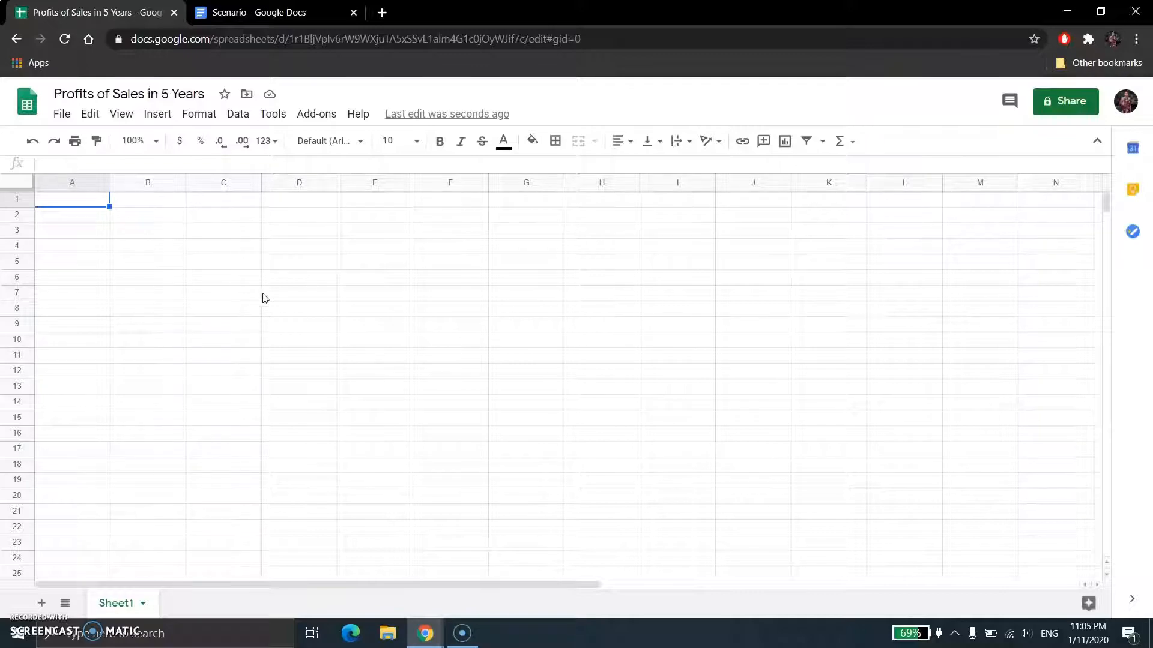
# Check the column headings of the Scenario table and enter the header "Year" in cell C3.
pyautogui.click(218, 234)
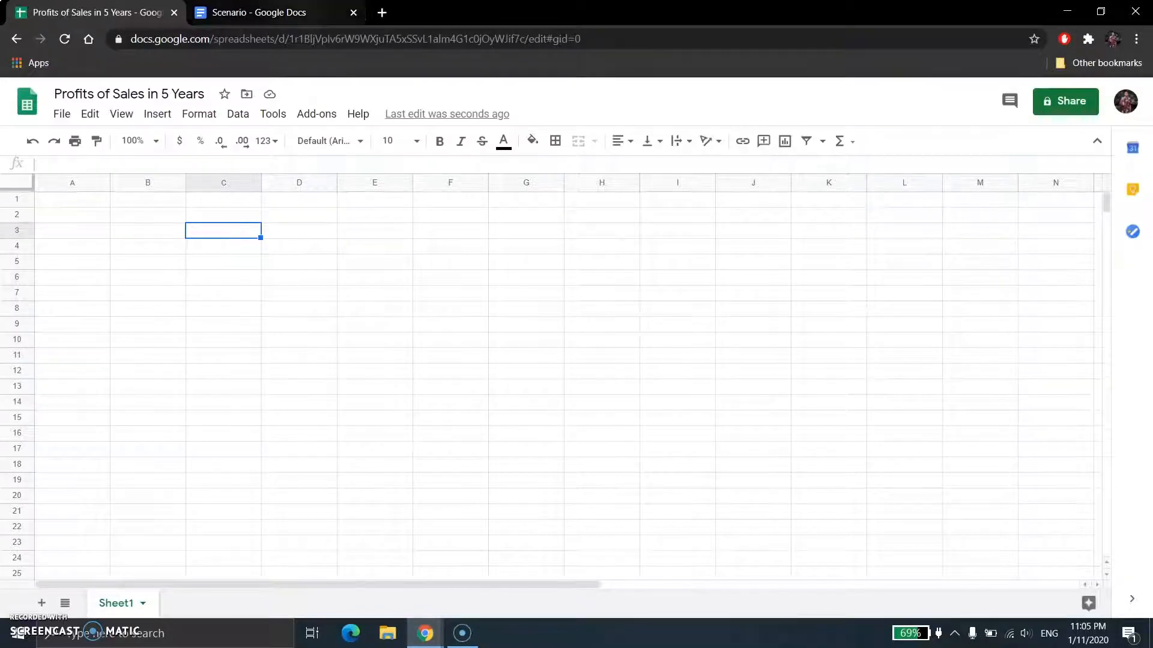
pyautogui.click(265, 12)
pyautogui.scroll(-3, 875, 373)
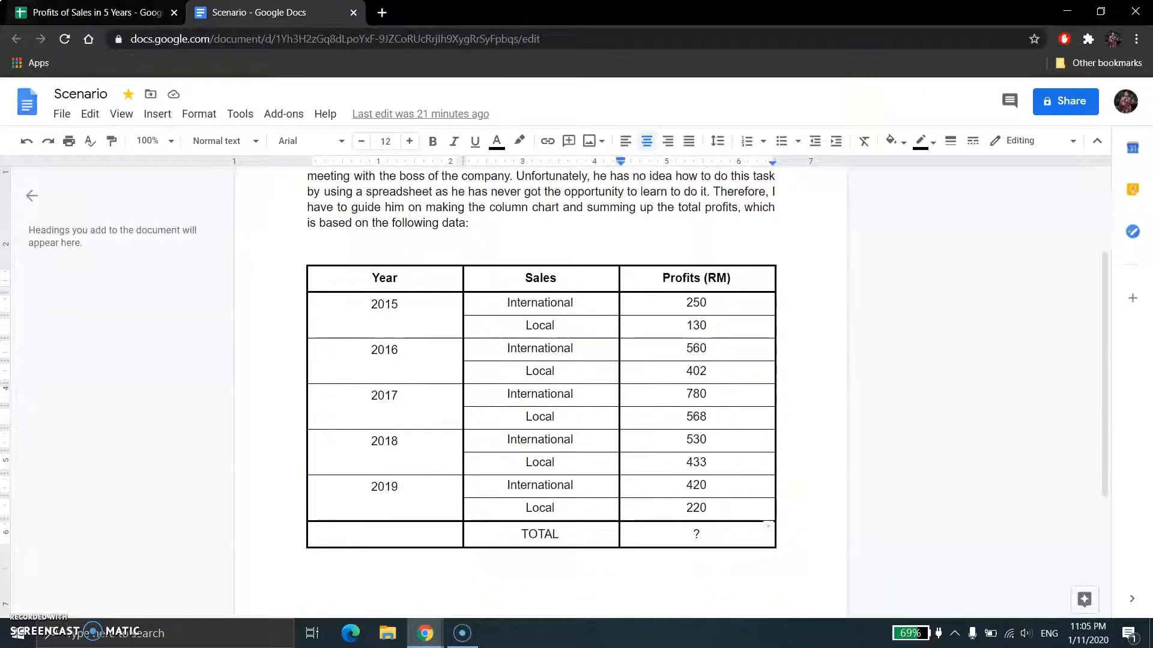
pyautogui.click(120, 13)
pyautogui.click(258, 14)
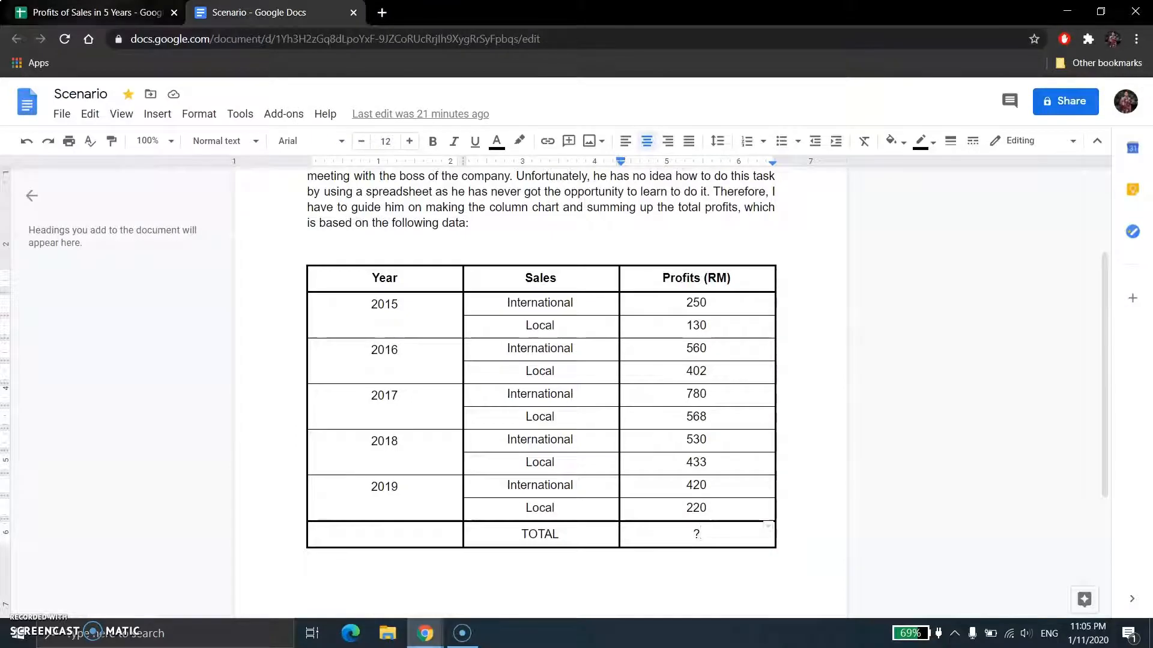
pyautogui.click(120, 13)
pyautogui.write('Year')
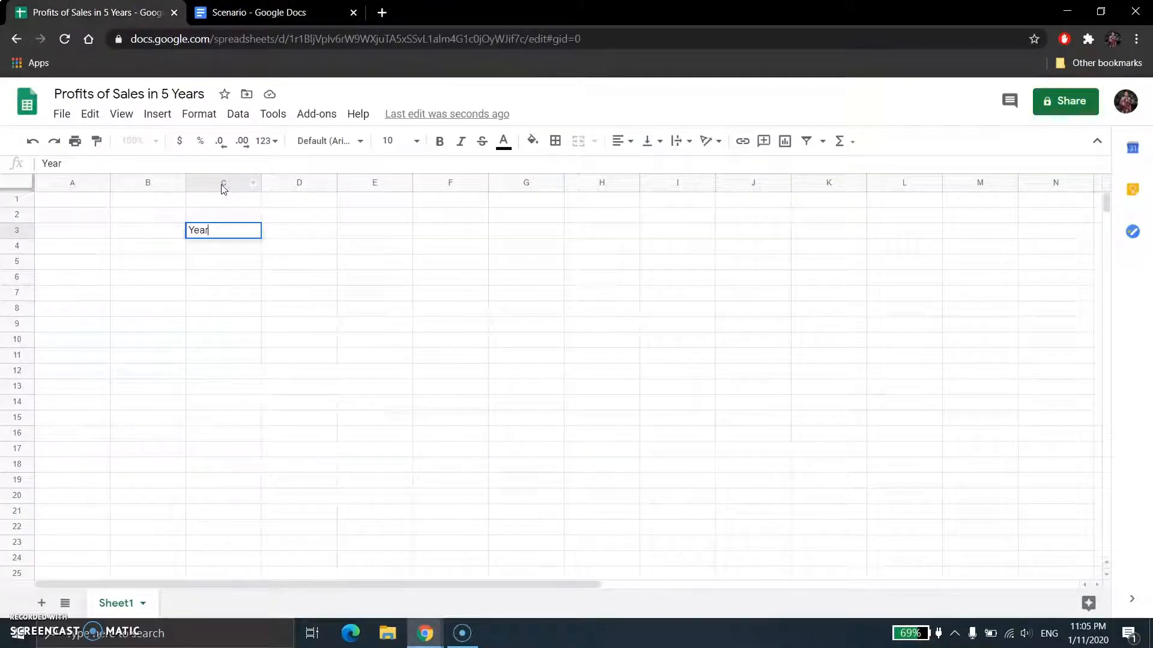
pyautogui.press('Tab')
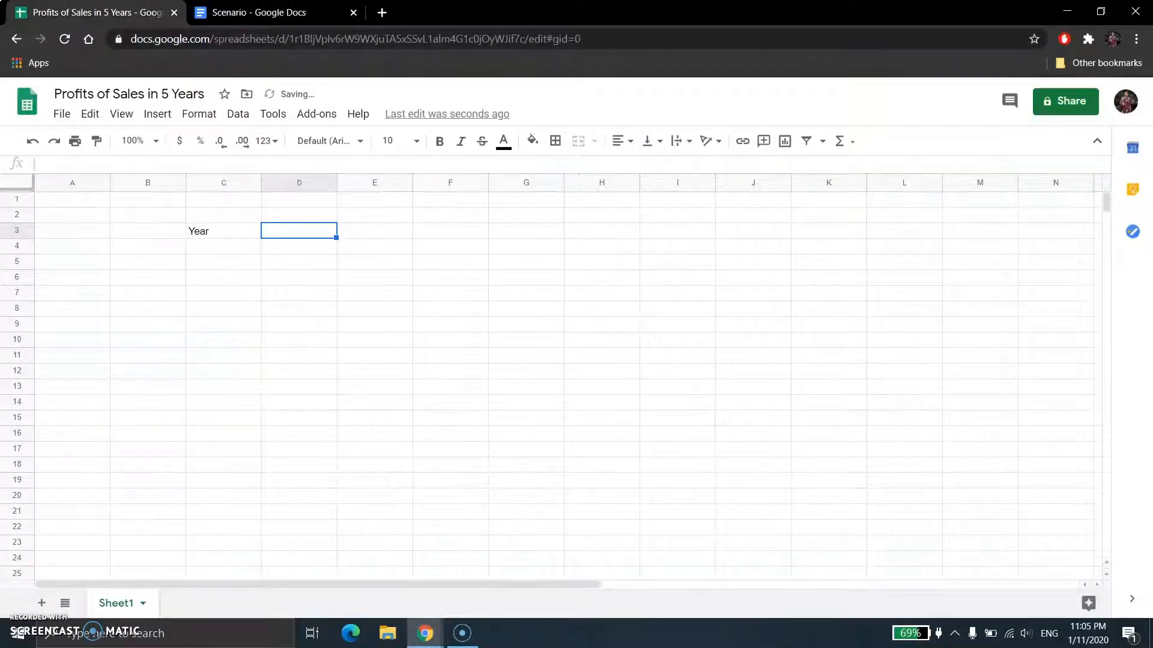
# Enter the remaining column headers from the Scenario table: "Sales" in D3 and "Profits (RM)" in E3.
pyautogui.click(258, 13)
pyautogui.click(120, 13)
pyautogui.write('Sales')
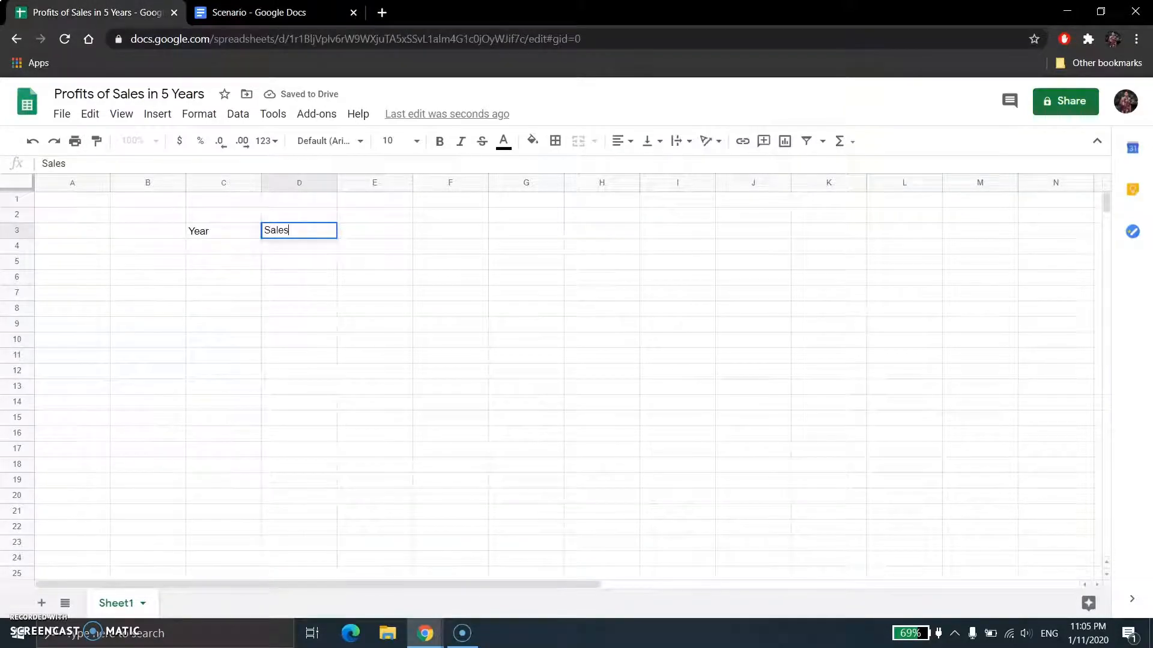
pyautogui.press('Tab')
pyautogui.write('ofi')
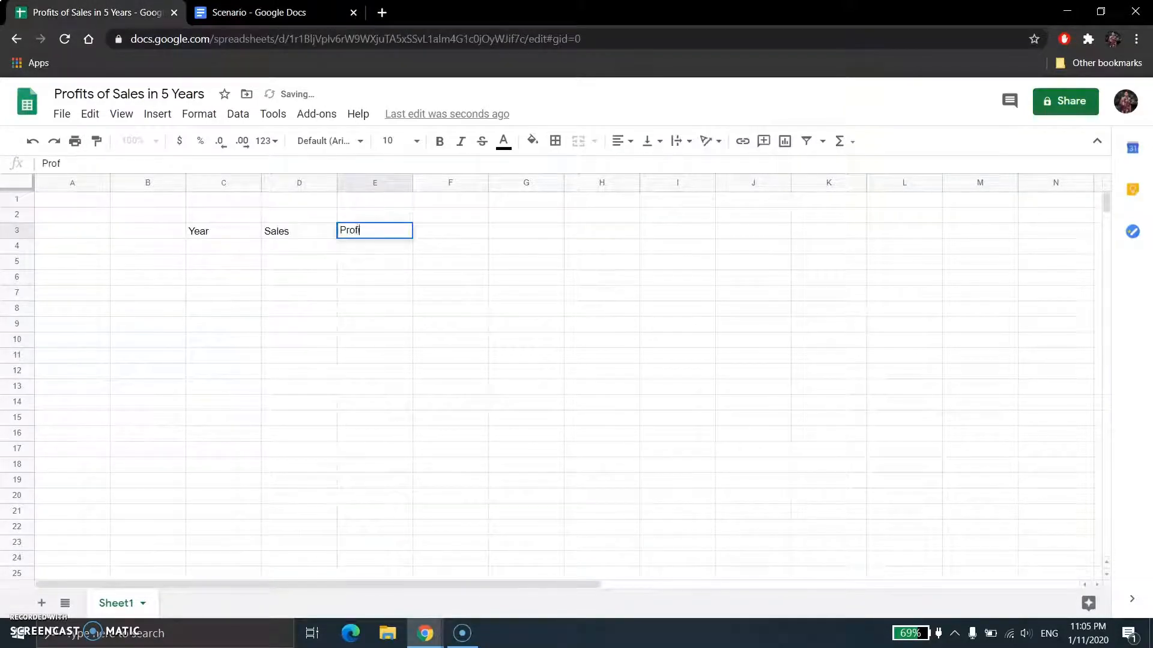
pyautogui.write('ts (RM)')
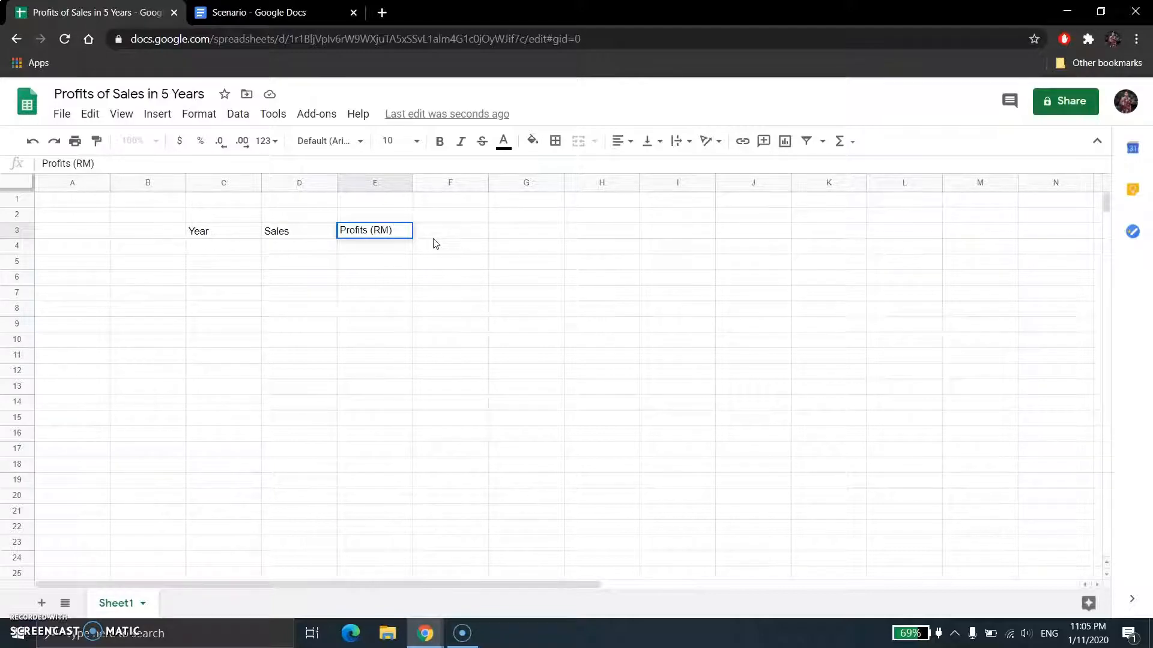
pyautogui.press('Tab')
pyautogui.press('Tab')
pyautogui.press('Tab')
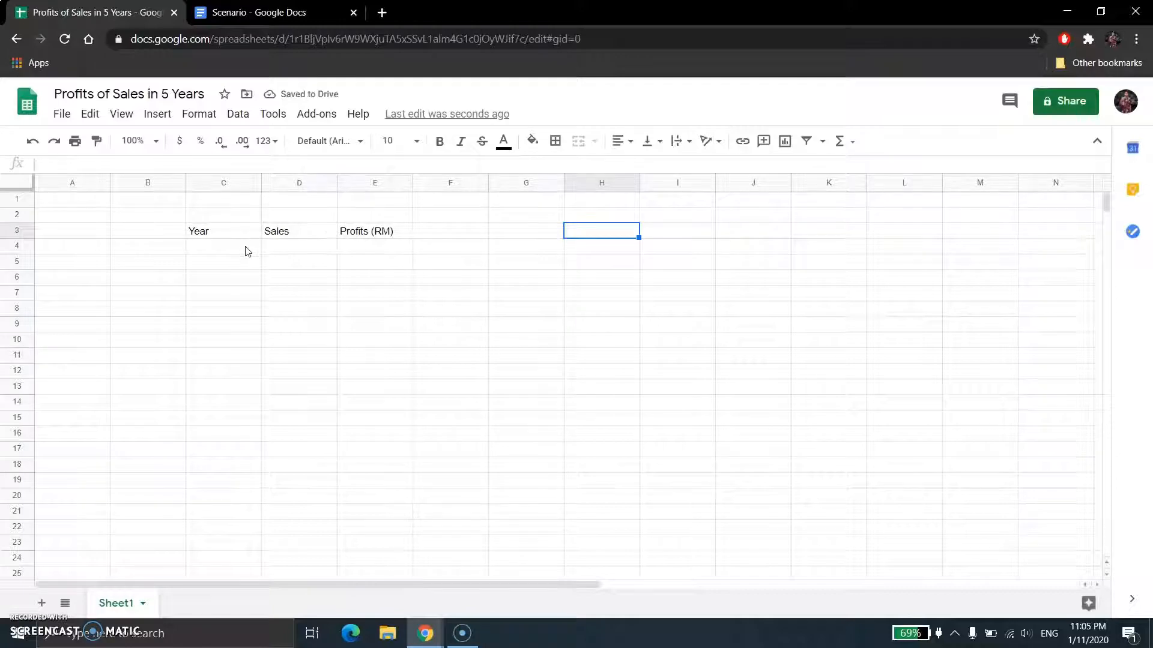
# Check the Scenario table for the first year and enter 2015 in cell C4 under the Year header.
pyautogui.press('Left')
pyautogui.press('Left')
pyautogui.press('Left')
pyautogui.press('Left')
pyautogui.press('Left')
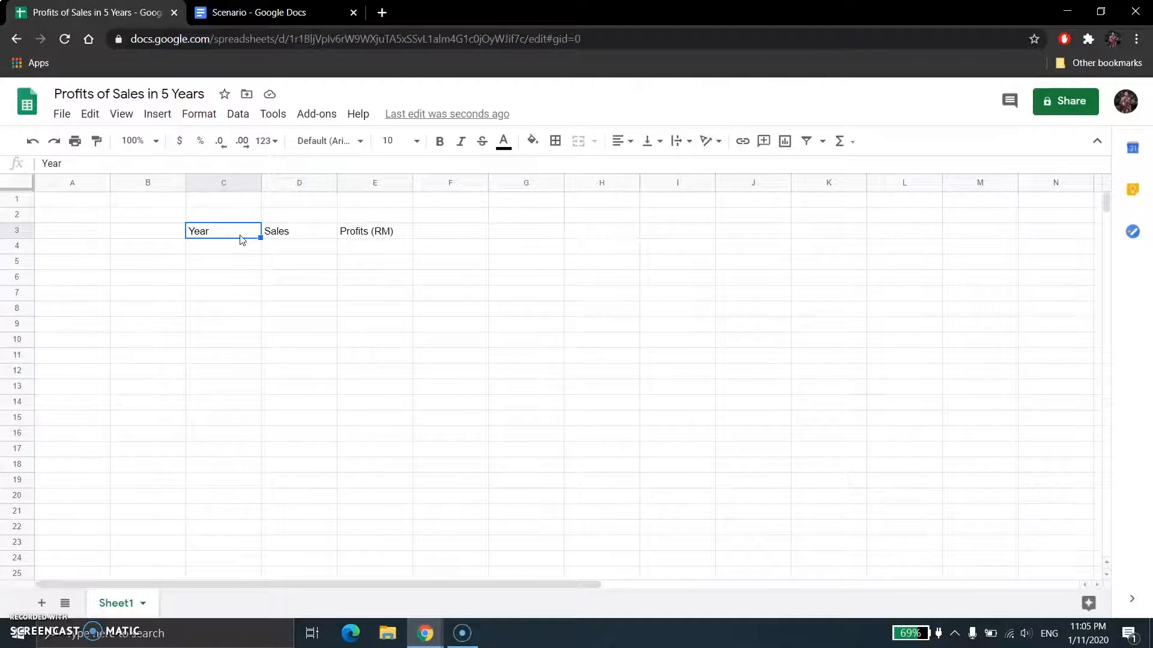
pyautogui.click(243, 252)
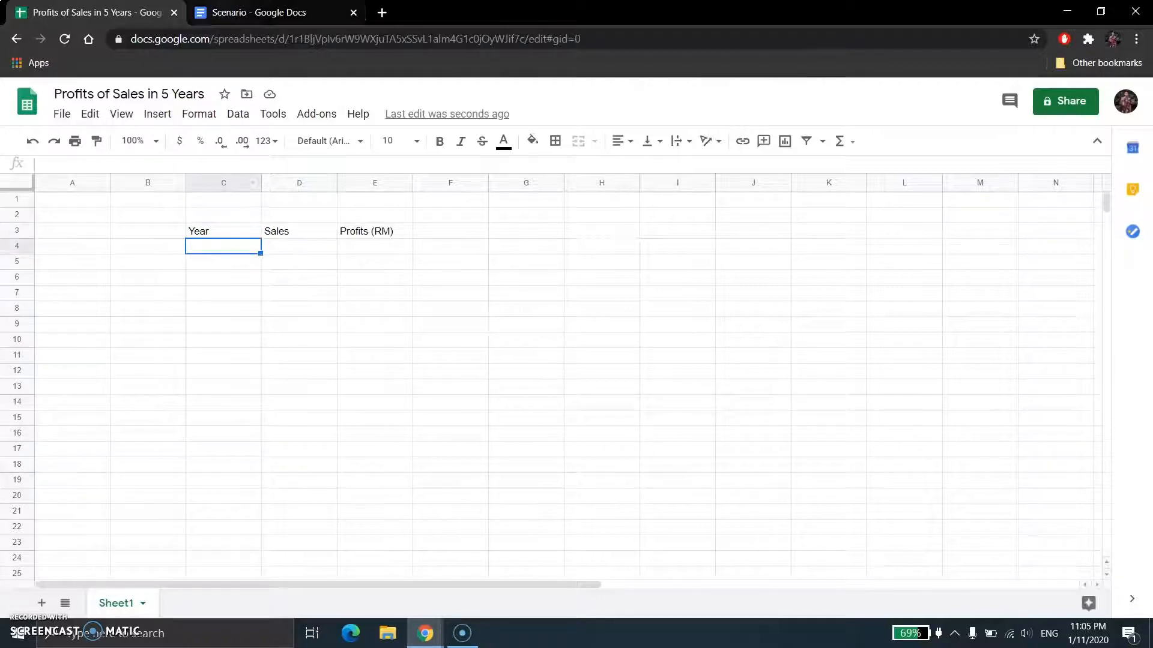
pyautogui.click(226, 11)
pyautogui.click(109, 11)
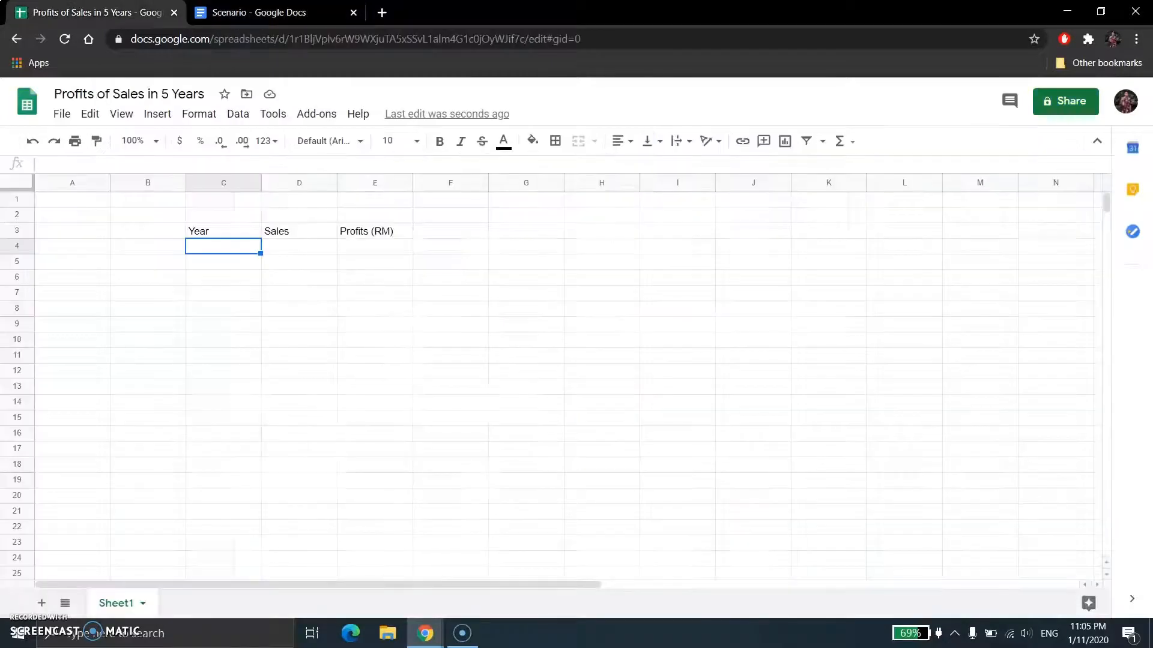
pyautogui.write('2015')
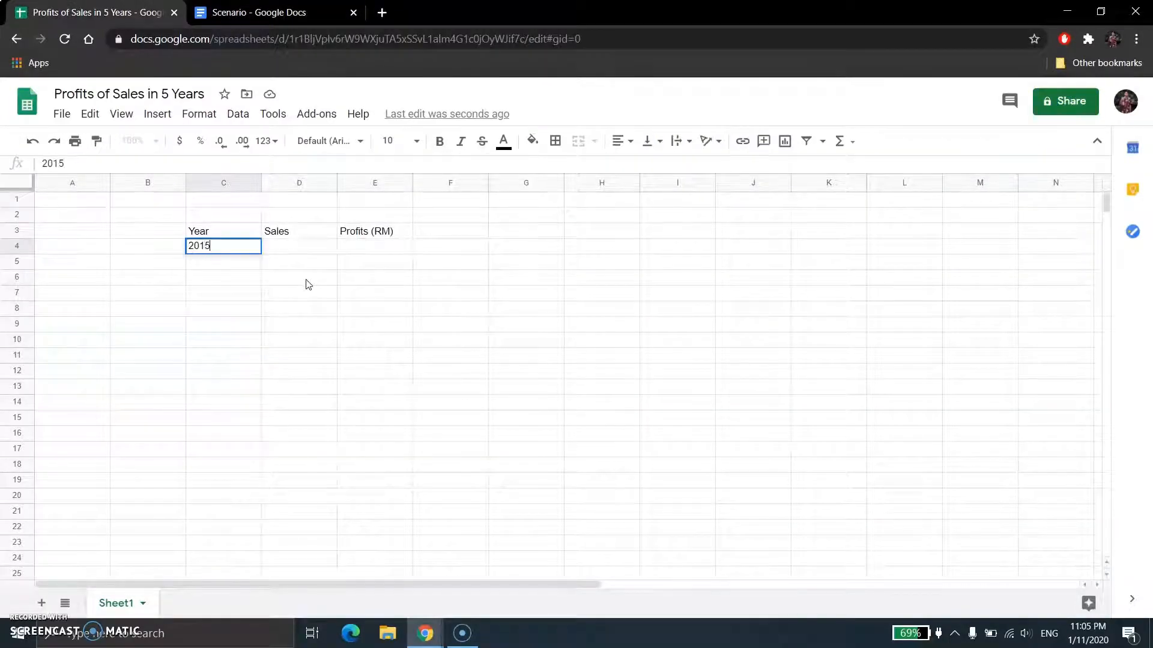
pyautogui.press('Return')
# Leave C5 empty and enter 2016 in cell C6 of the Year column.
pyautogui.press('Return')
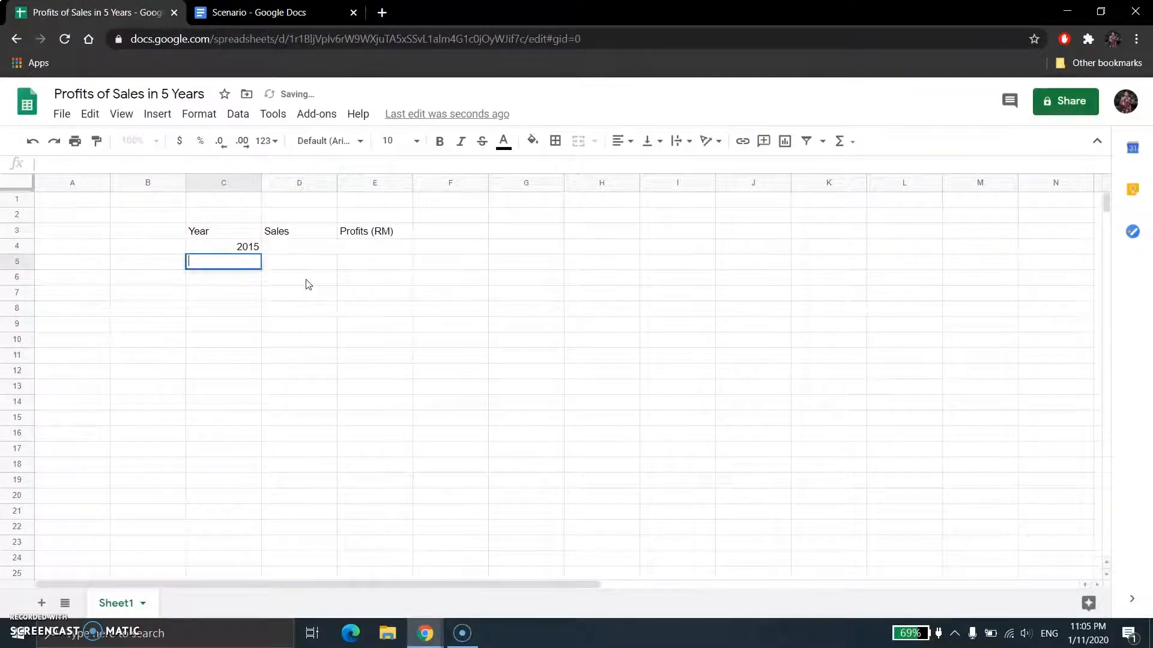
pyautogui.press('Return')
pyautogui.write('201')
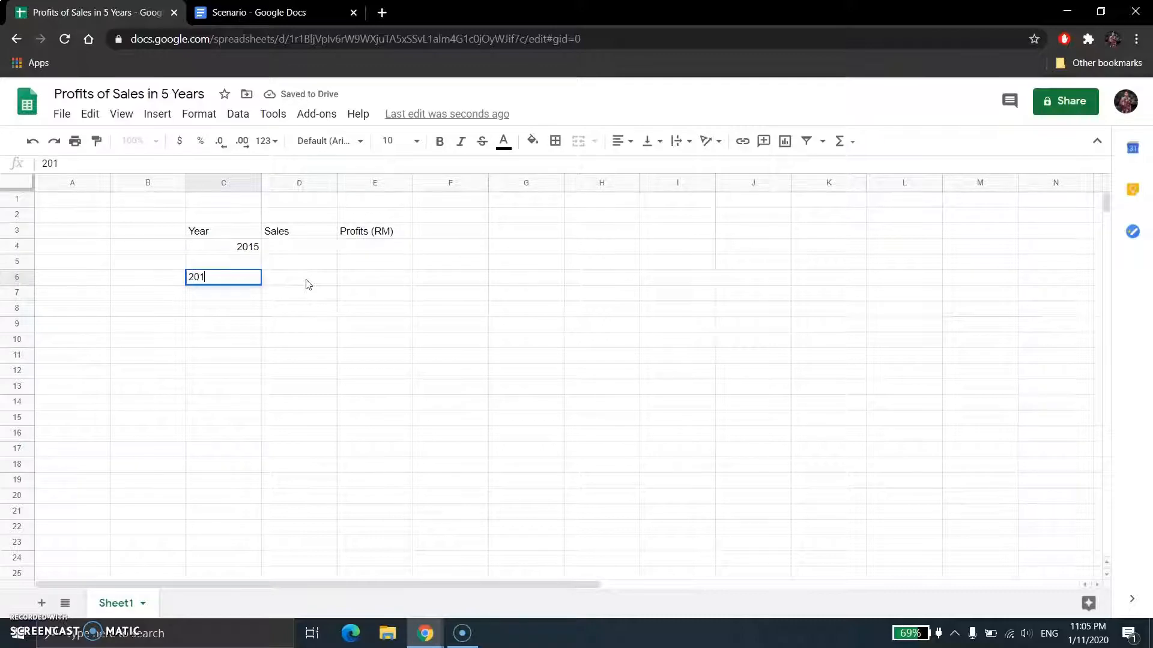
pyautogui.write('6')
pyautogui.press('Return')
pyautogui.write('2017')
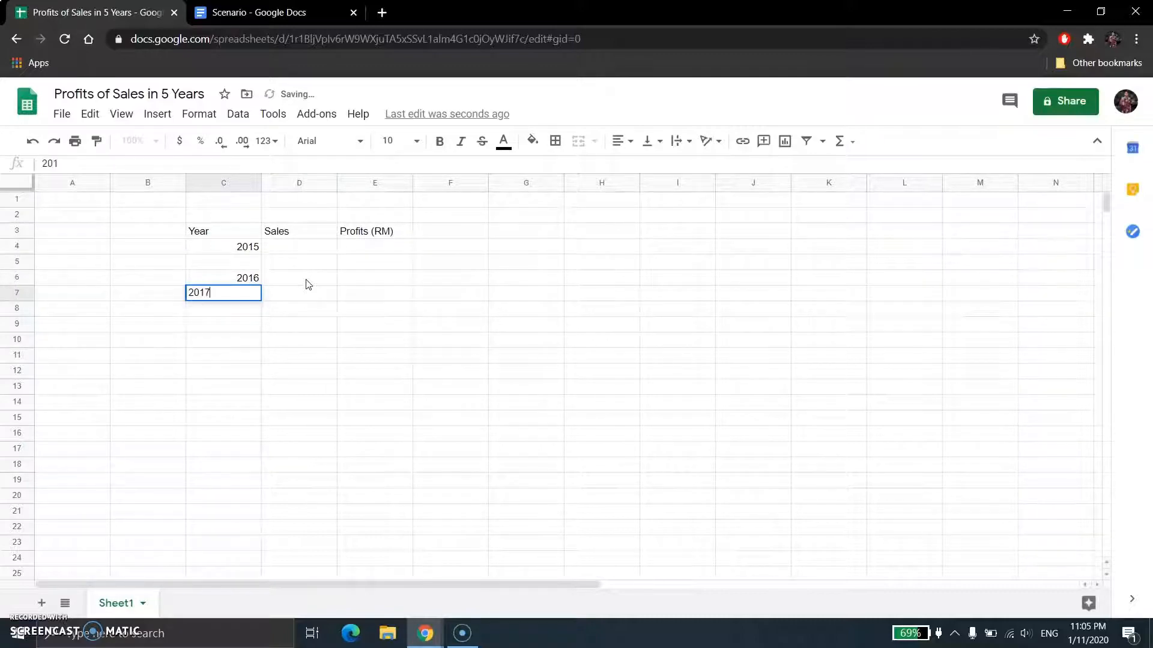
pyautogui.press('Return')
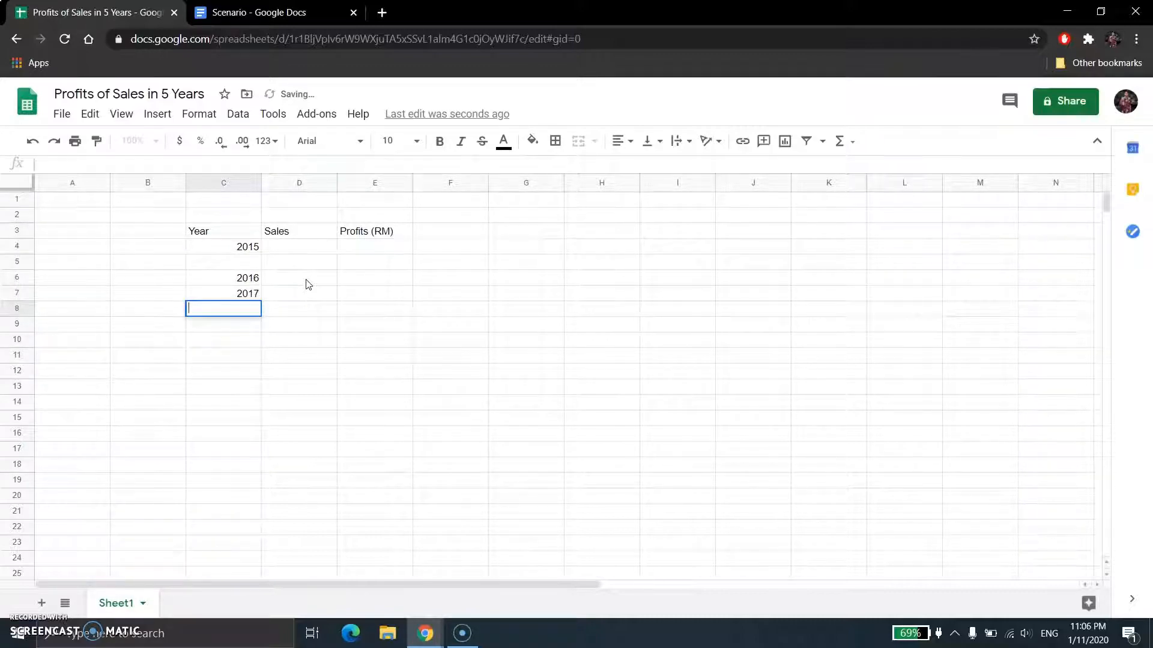
pyautogui.click(234, 296)
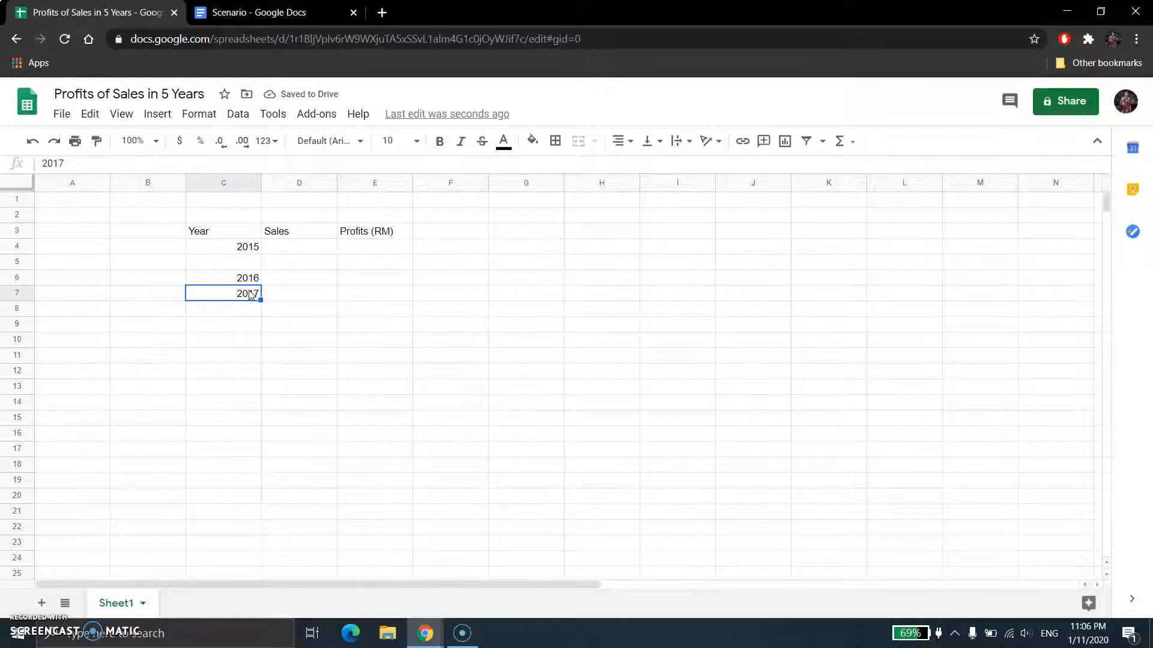
pyautogui.doubleClick(250, 291)
pyautogui.press('BackSpace')
pyautogui.press('BackSpace')
pyautogui.press('BackSpace')
pyautogui.press('BackSpace')
pyautogui.write('2')
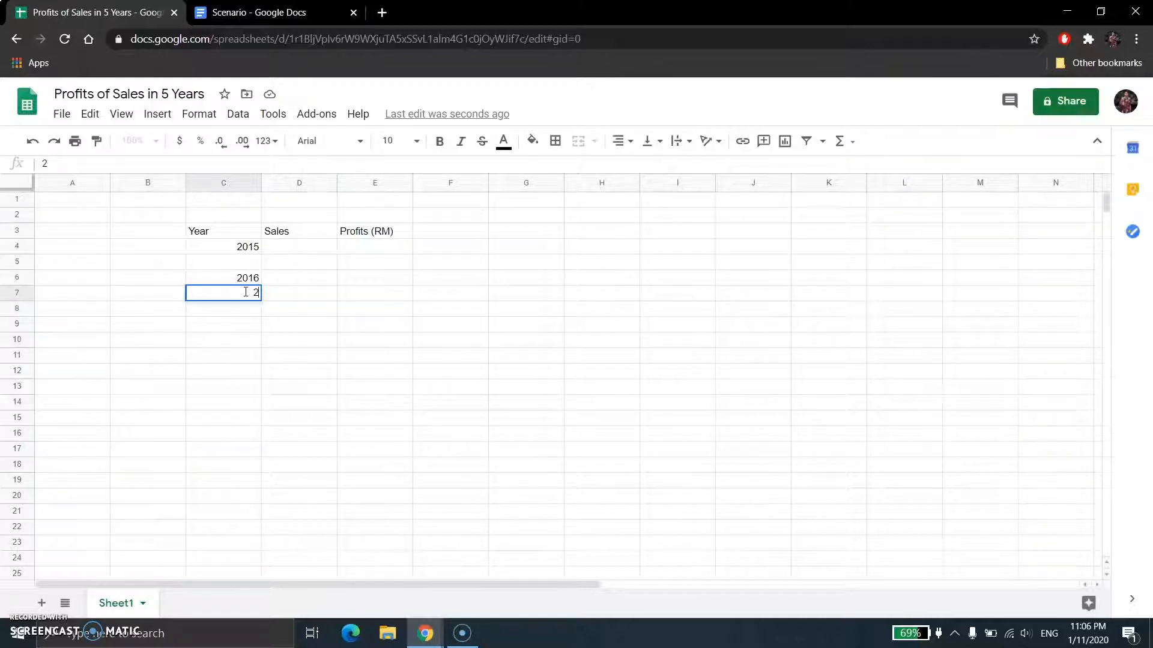
# Enter the remaining years in alternate rows of the Year column: 2017 in C8, 2018 in C10 and 2019 in C12.
pyautogui.click(238, 311)
pyautogui.write('2017')
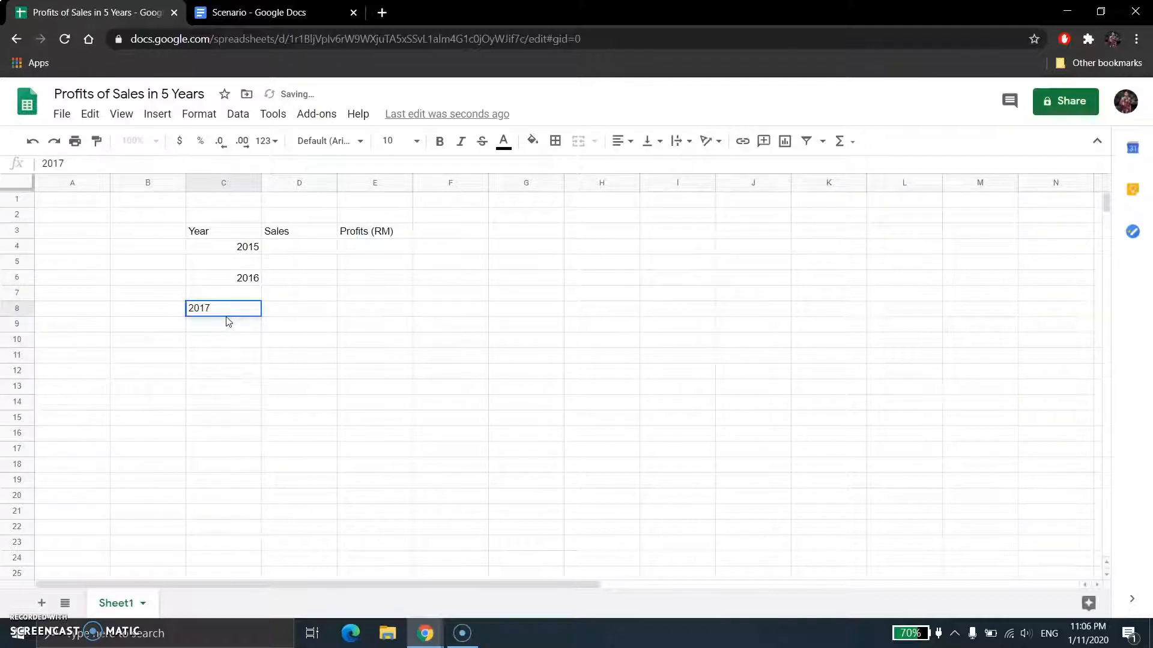
pyautogui.click(252, 340)
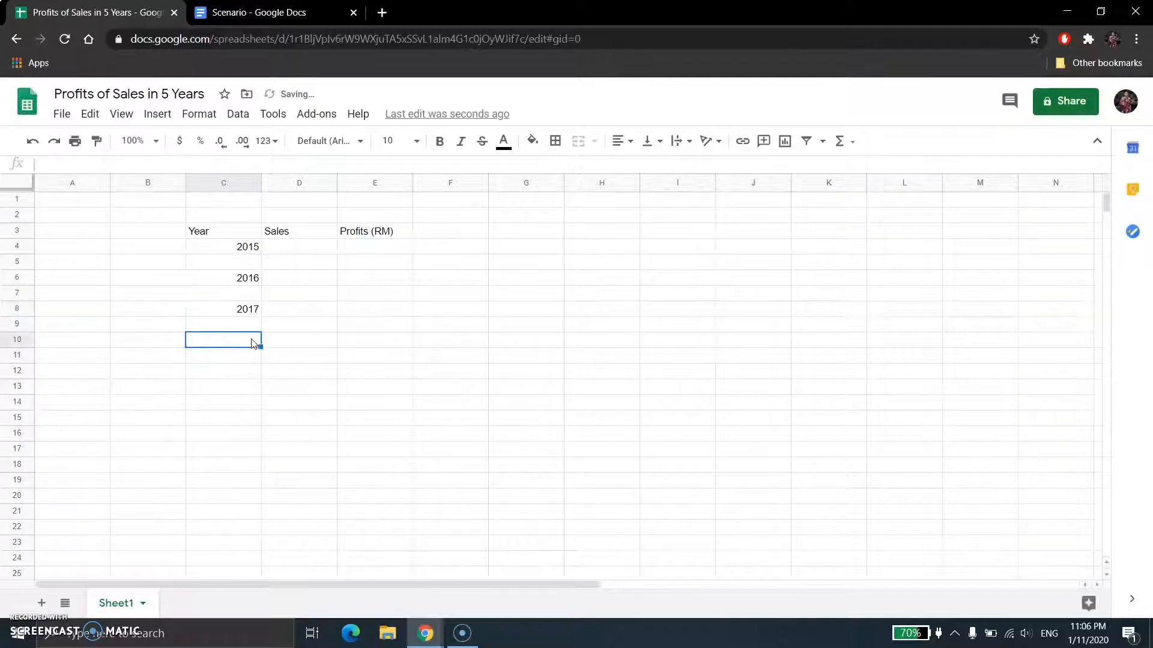
pyautogui.write('2018')
pyautogui.click(249, 371)
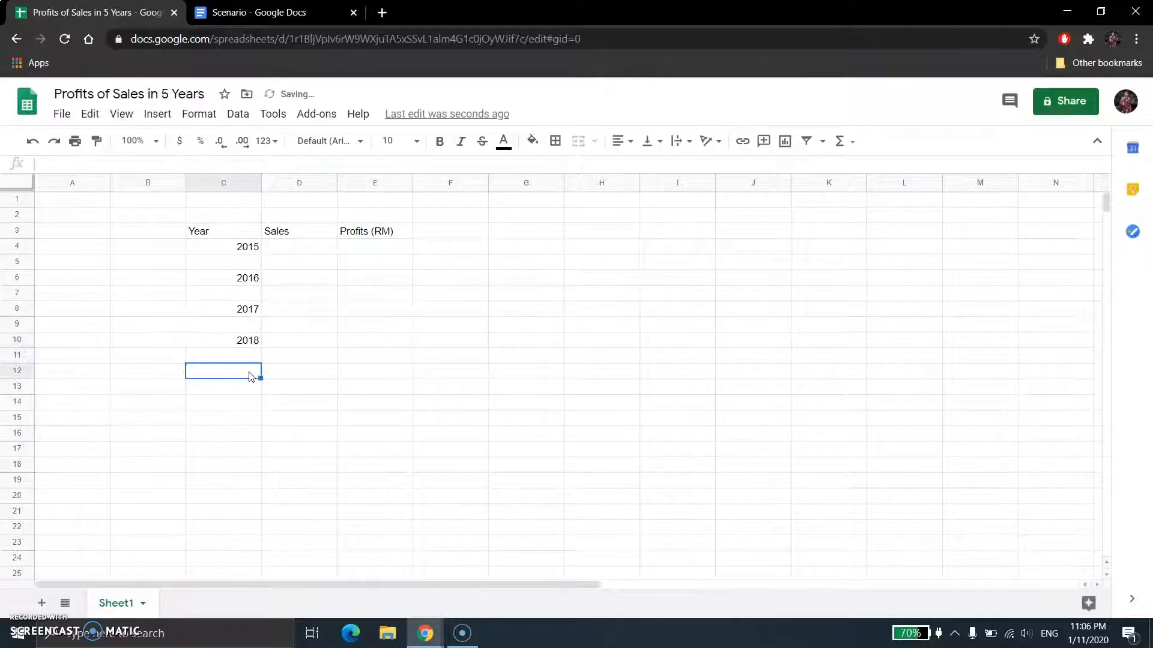
pyautogui.write('2019')
pyautogui.press('Return')
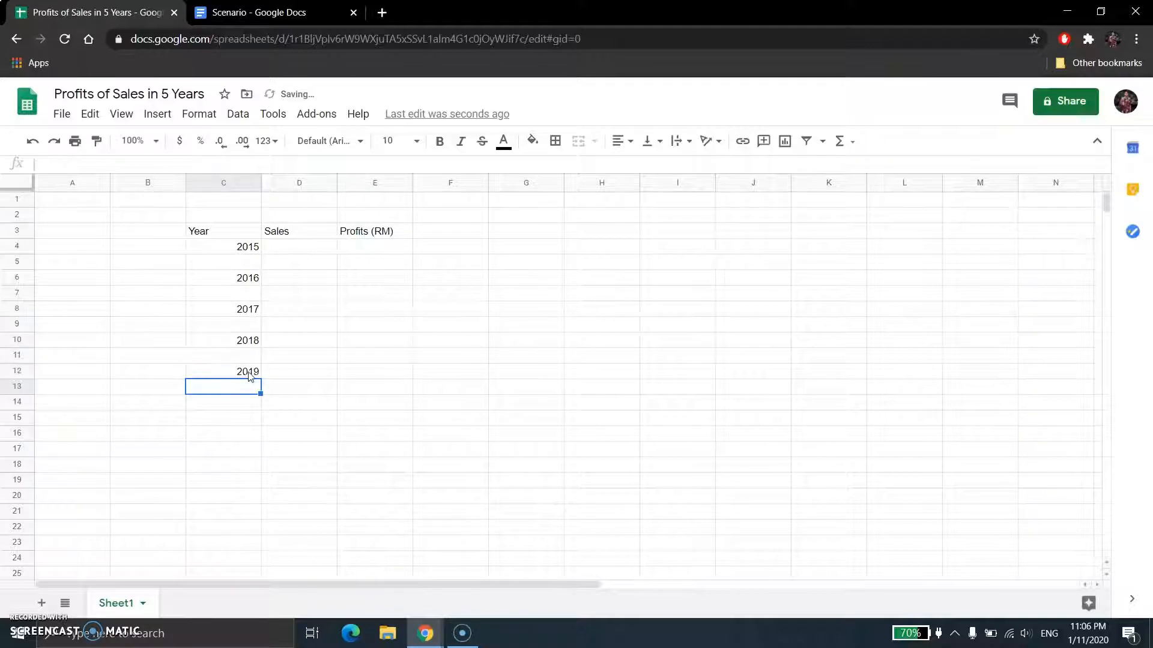
# Enter the two sales types for 2015 in the Sales column: "International" in D4 and "Local" in D5.
pyautogui.click(318, 248)
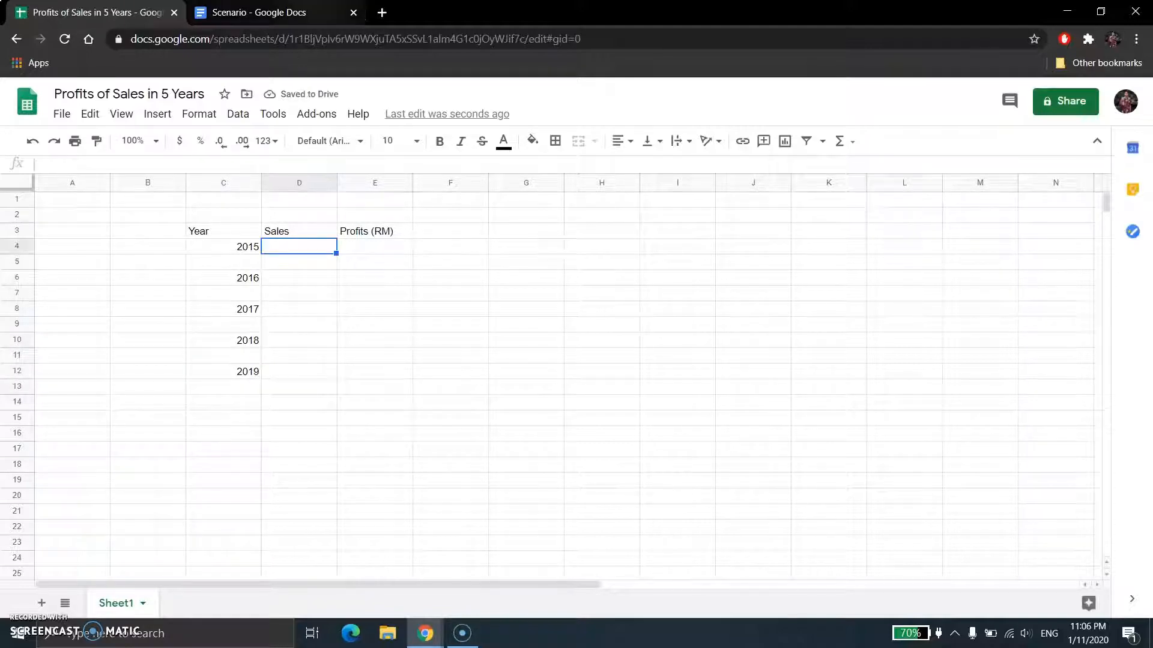
pyautogui.write('Interna')
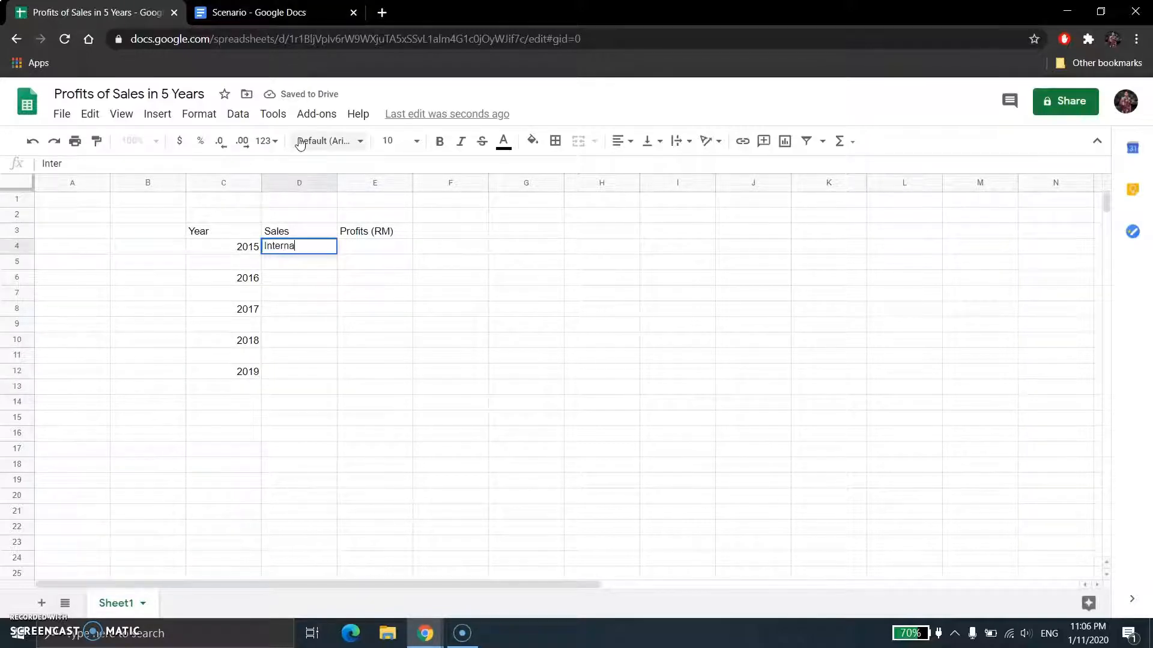
pyautogui.write('tional')
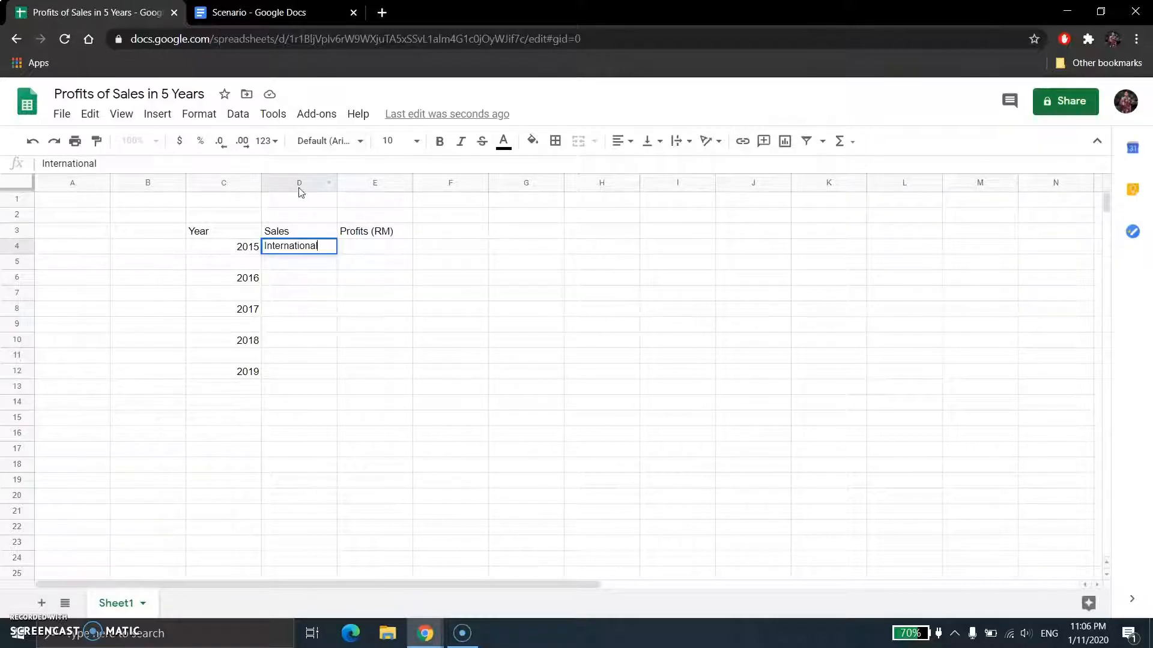
pyautogui.press('Return')
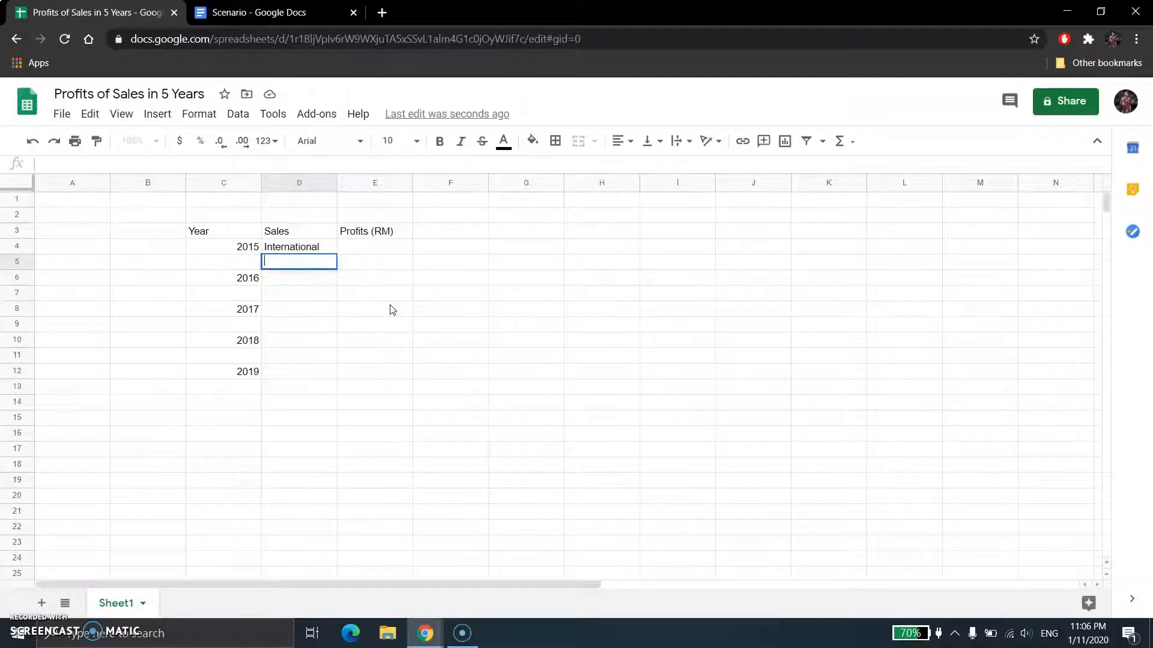
pyautogui.press('Down')
pyautogui.press('Down')
pyautogui.press('Down')
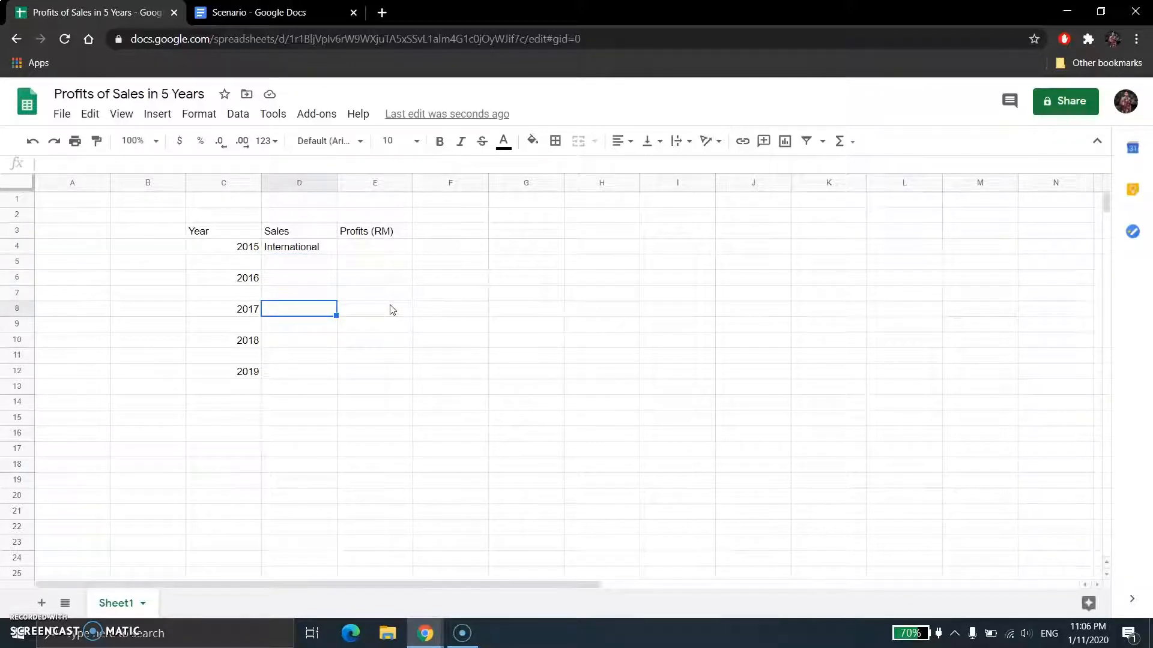
pyautogui.doubleClick(296, 262)
pyautogui.write('L')
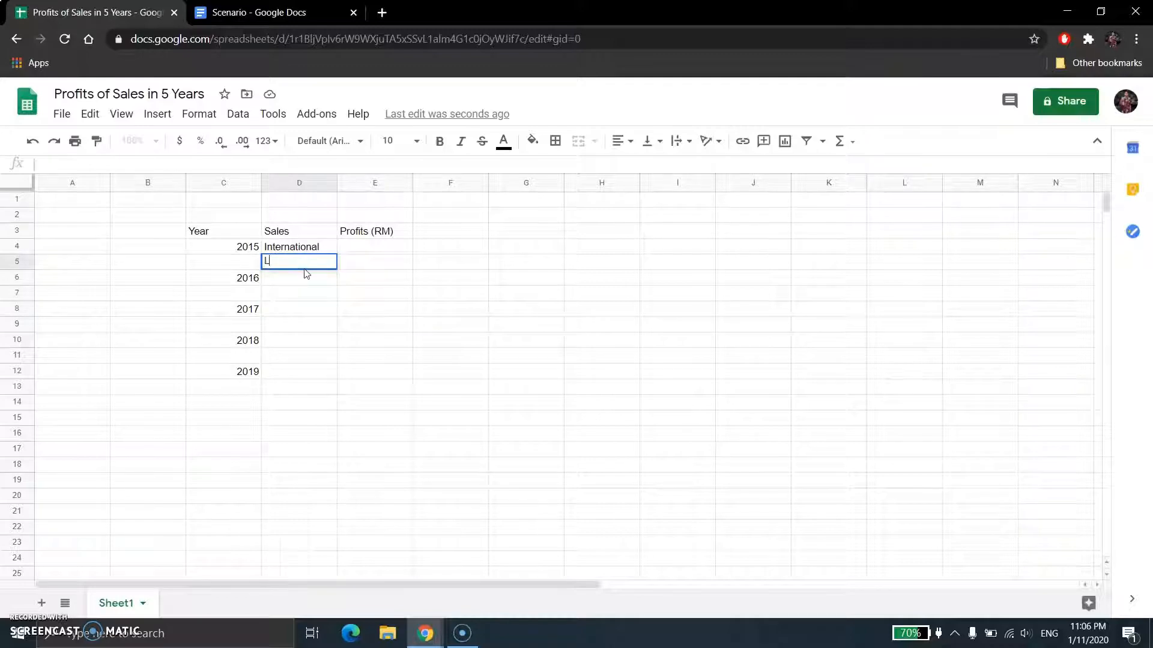
pyautogui.write('ocal')
pyautogui.click(350, 247)
# Check the Scenario table and fill the International/Local pair from D4:D5 down through D13.
pyautogui.click(325, 252)
pyautogui.moveTo(324, 262); pyautogui.dragTo(325, 250)
pyautogui.click(319, 283)
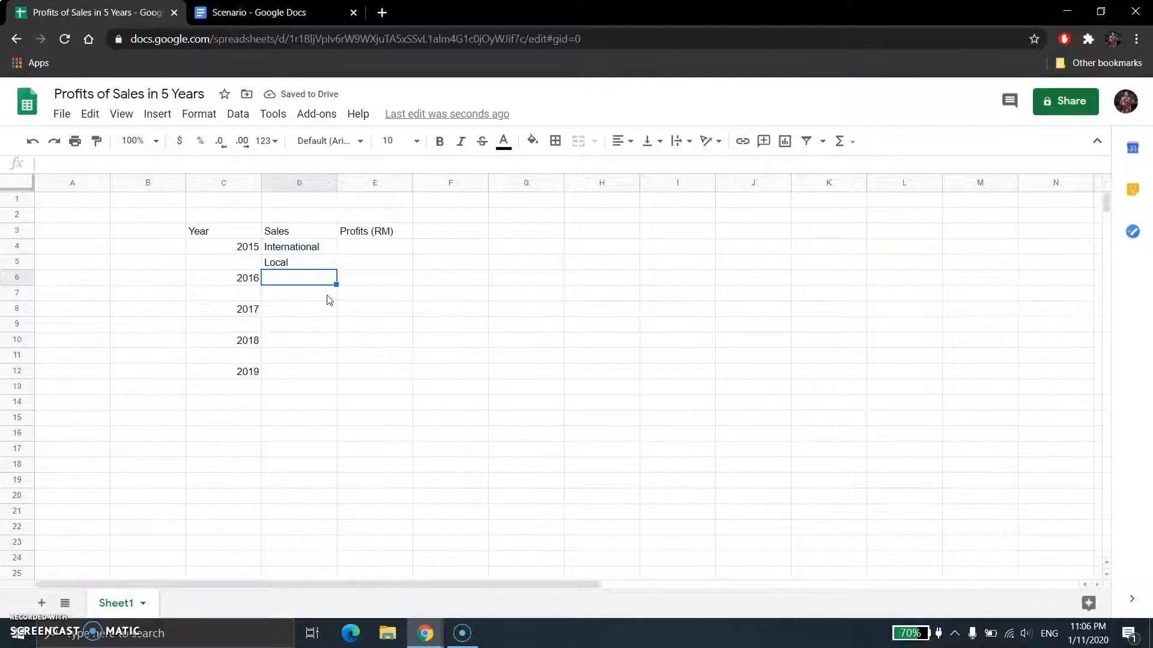
pyautogui.hotkey('ctrl', 'Tab')
pyautogui.hotkey('ctrl', 'shift', 'Tab')
pyautogui.click(330, 264)
pyautogui.moveTo(329, 251); pyautogui.dragTo(330, 268)
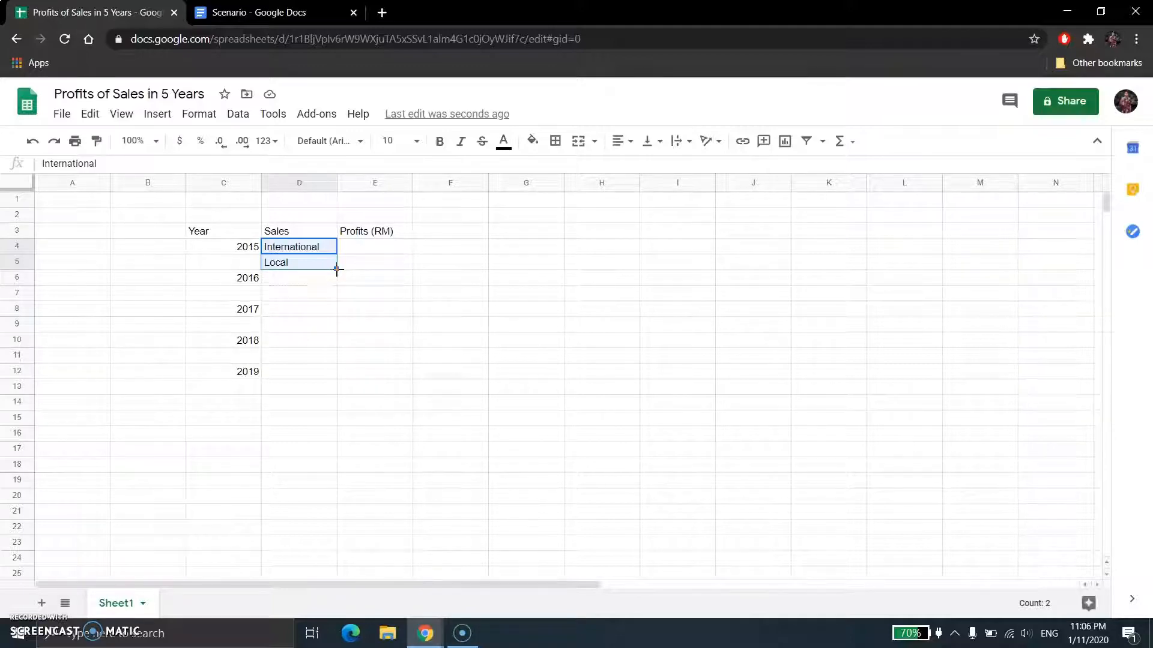
pyautogui.moveTo(337, 269); pyautogui.dragTo(335, 391)
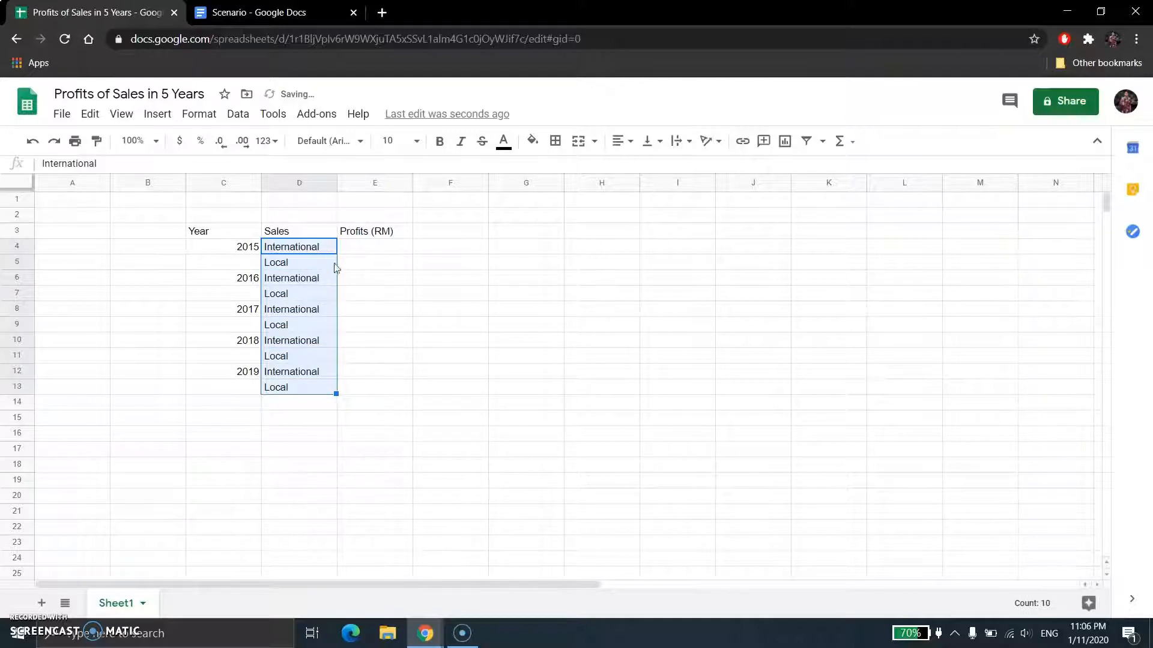
# Check the 2015 profits in the Scenario table and enter 250 in E4 and 130 in E5.
pyautogui.click(375, 248)
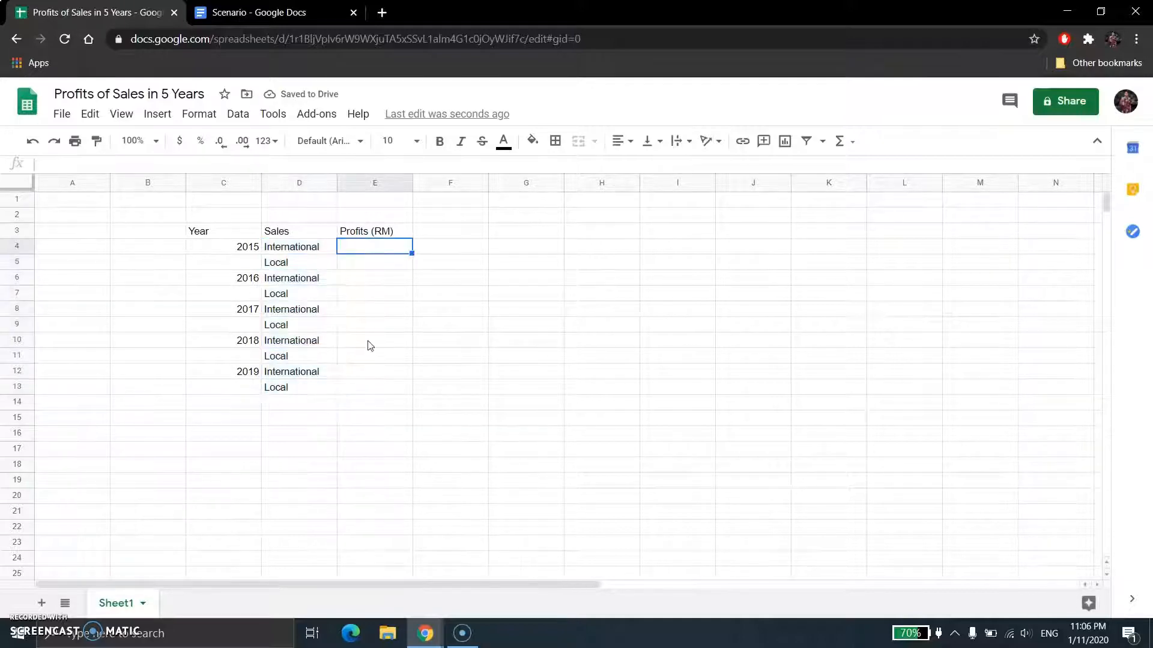
pyautogui.hotkey('ctrl', 'Tab')
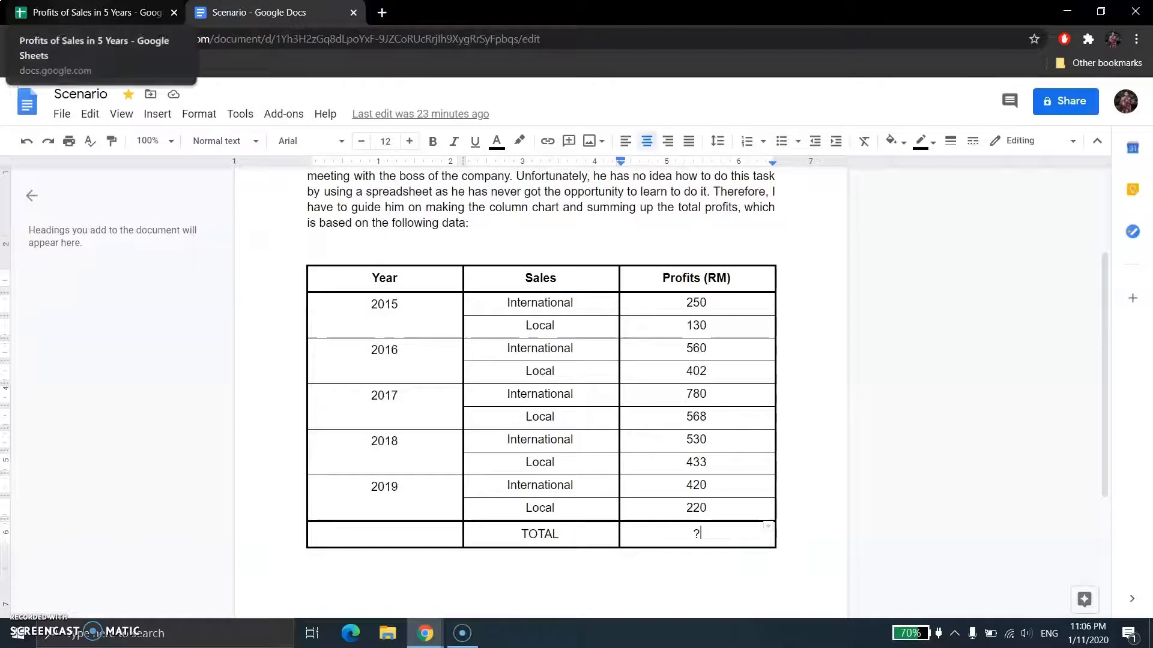
pyautogui.click(75, 9)
pyautogui.write('250')
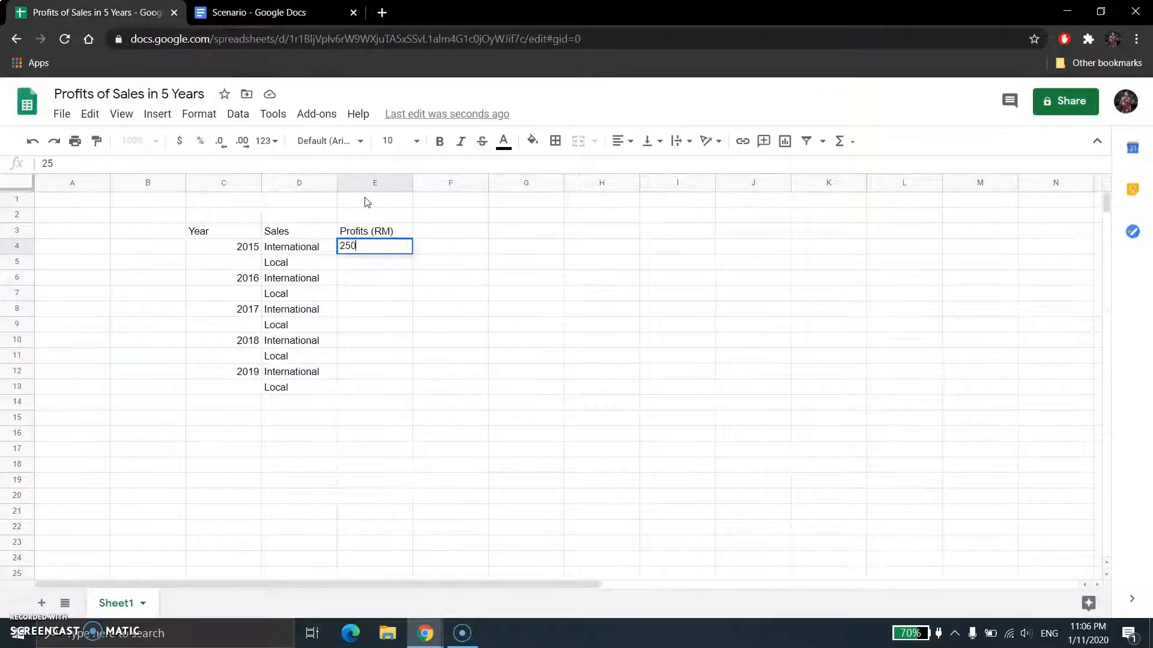
pyautogui.press('Return')
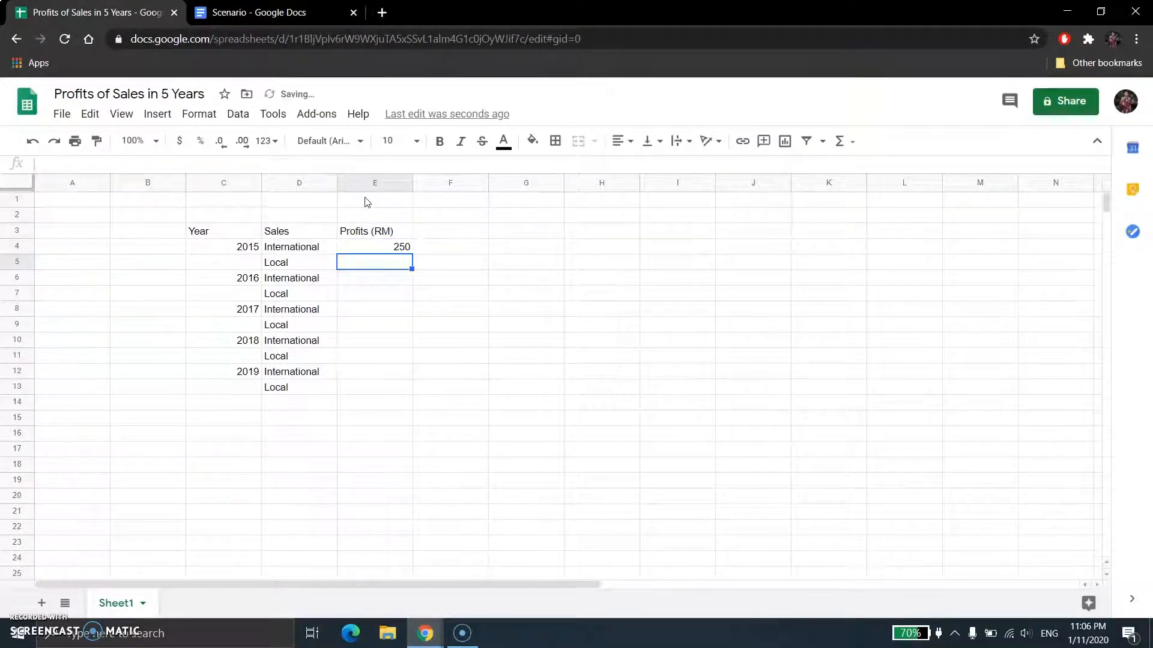
pyautogui.write('130')
pyautogui.press('Return')
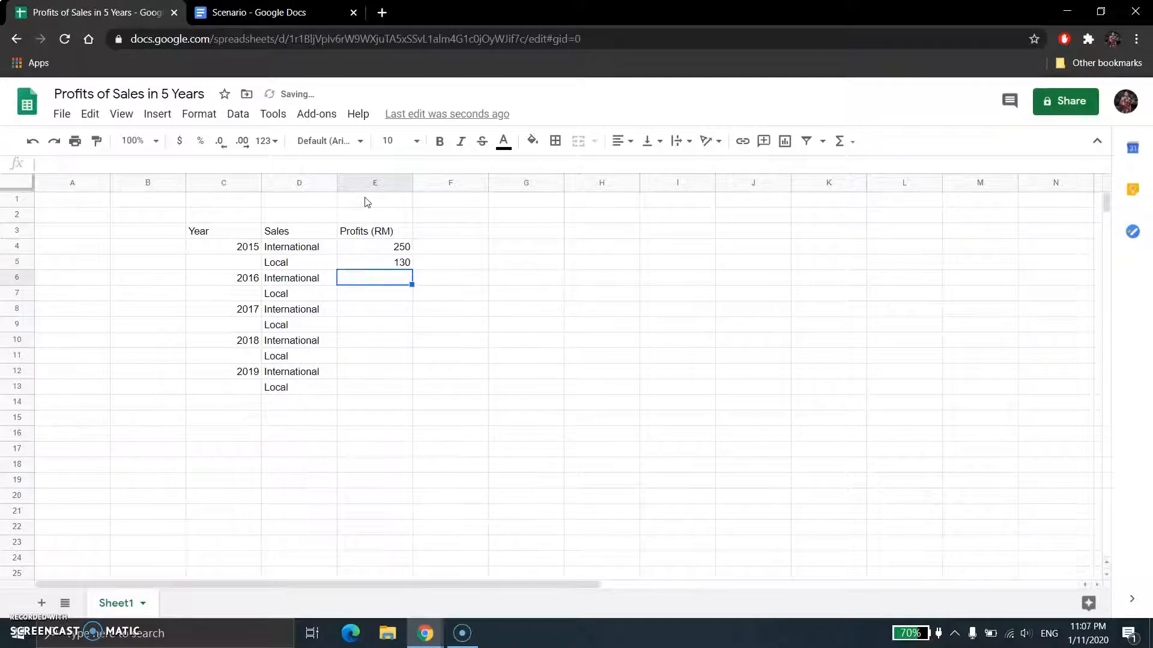
# Check the 2016 profits in the Scenario table and enter 560 in E6 and 402 in E7.
pyautogui.hotkey('ctrl', 'Tab')
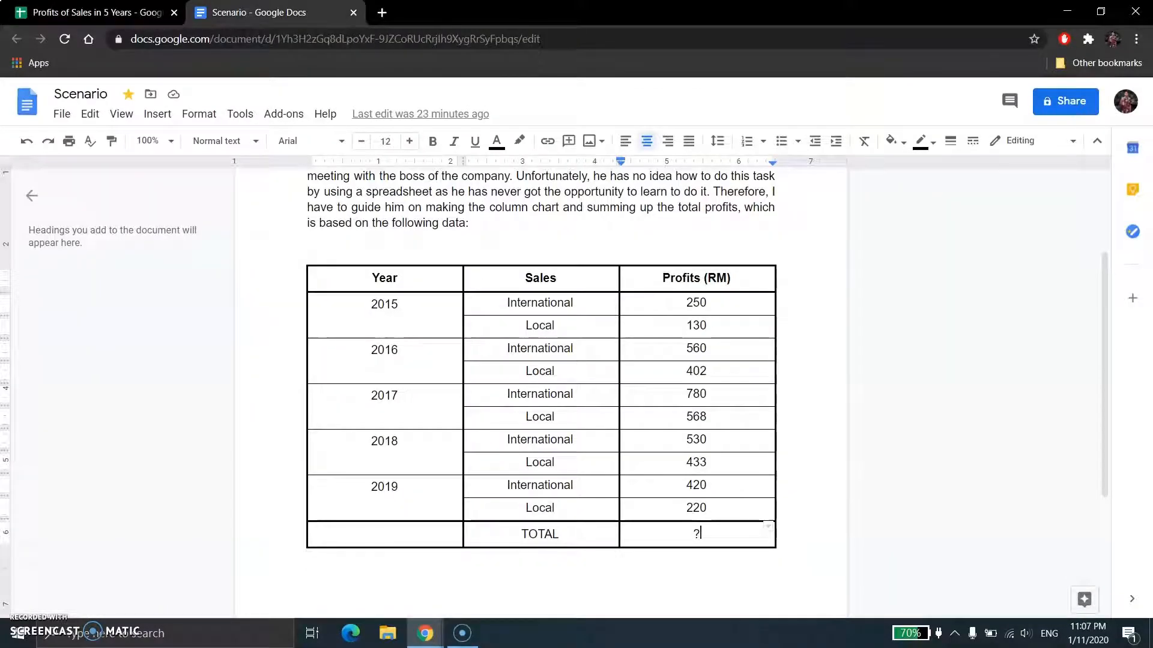
pyautogui.click(96, 11)
pyautogui.write('560')
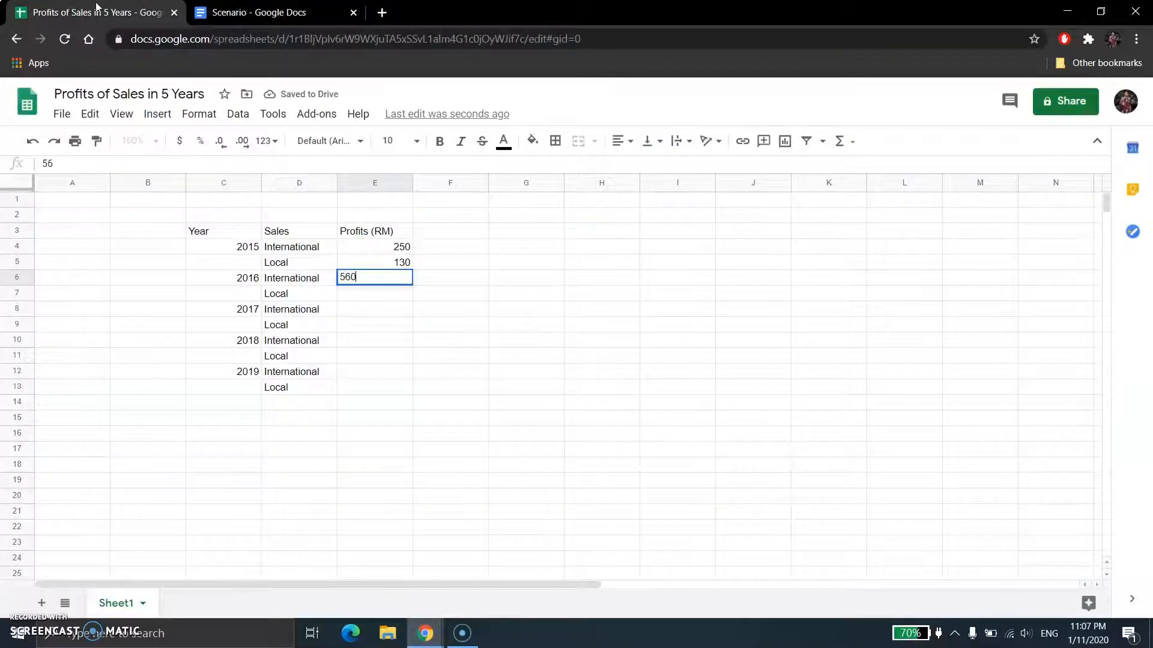
pyautogui.press('Return')
pyautogui.write('4')
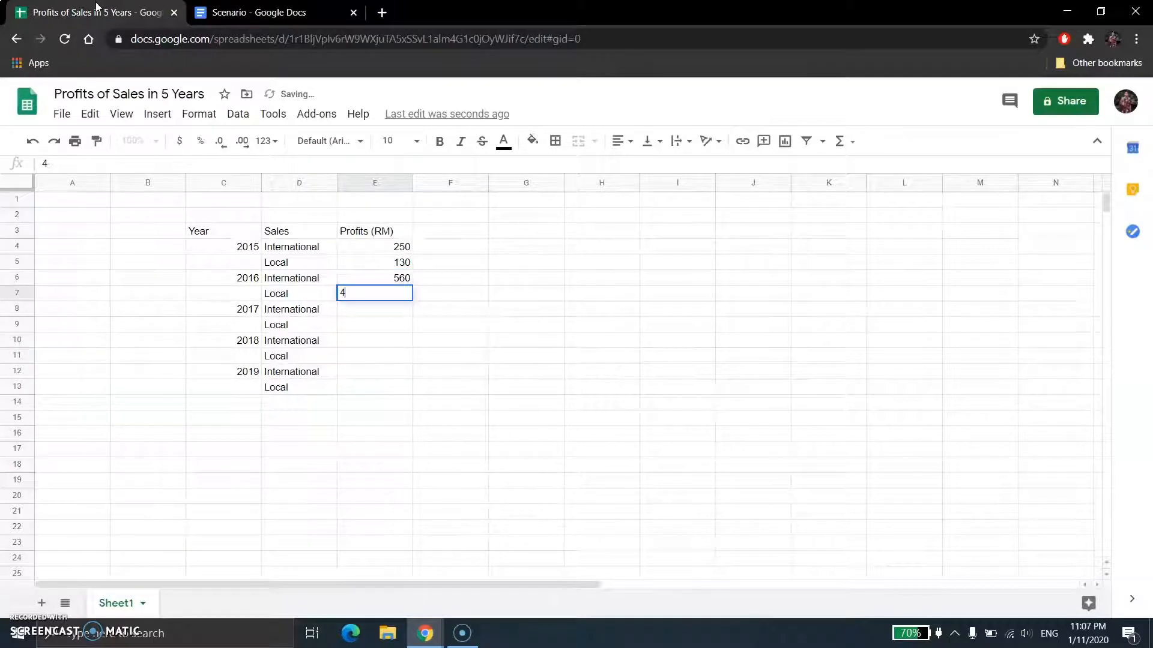
pyautogui.write('02')
# Check the Scenario table for the 2017 international profit and enter 780 in E8.
pyautogui.hotkey('ctrl', 'Tab')
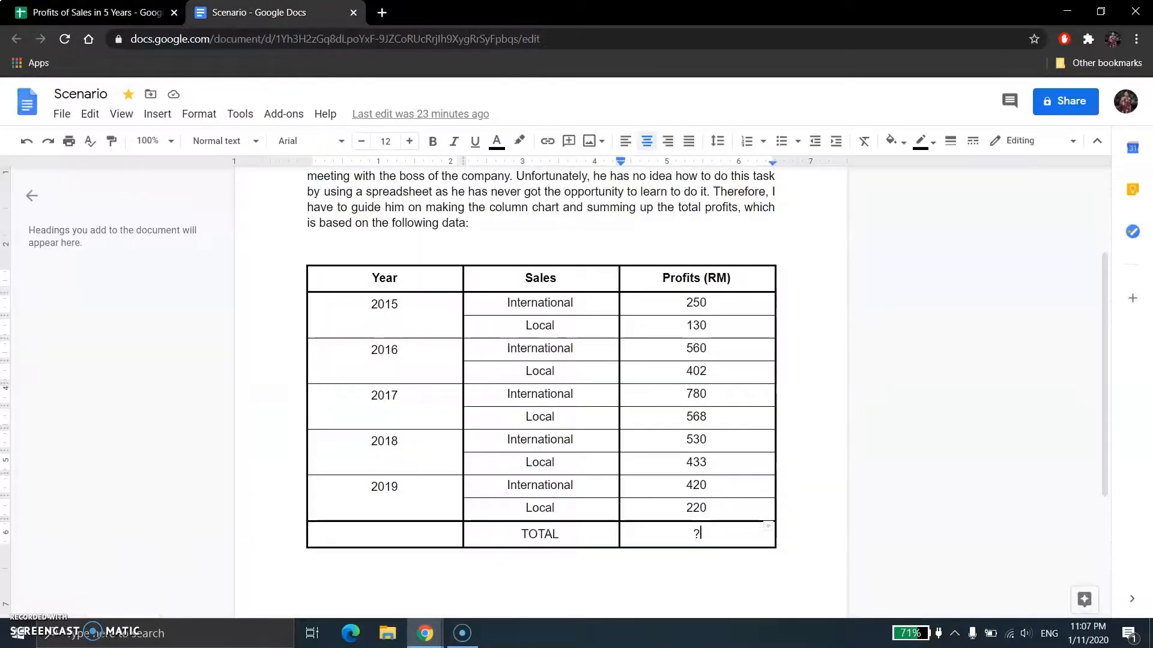
pyautogui.click(108, 7)
pyautogui.press('Return')
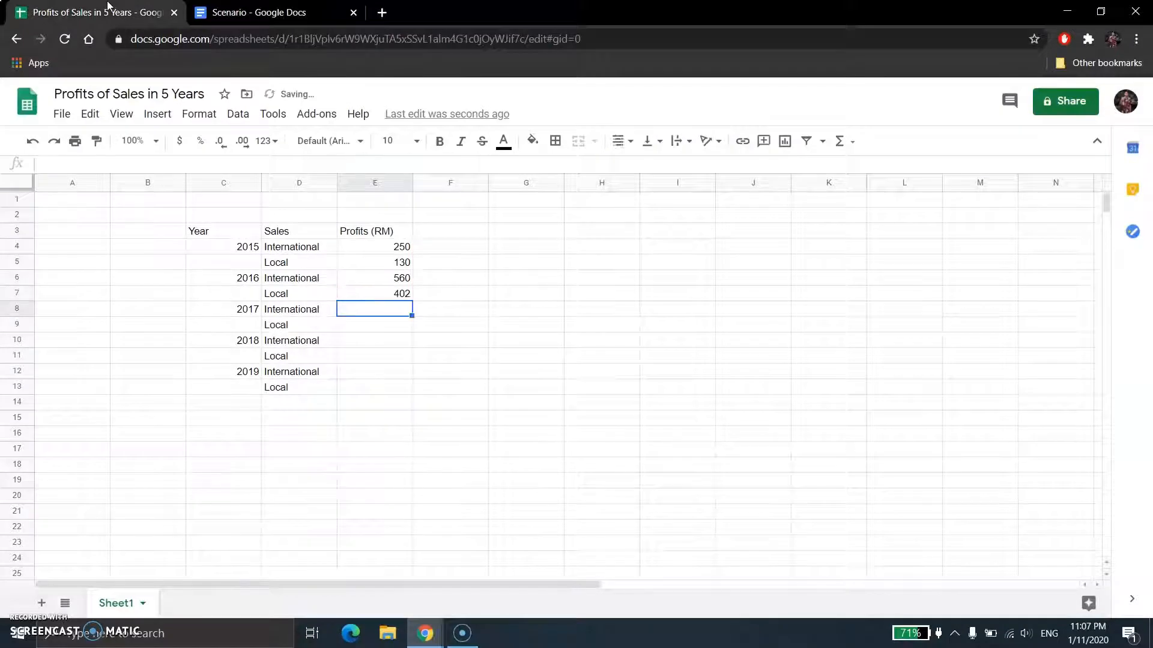
pyautogui.write('780')
pyautogui.press('Return')
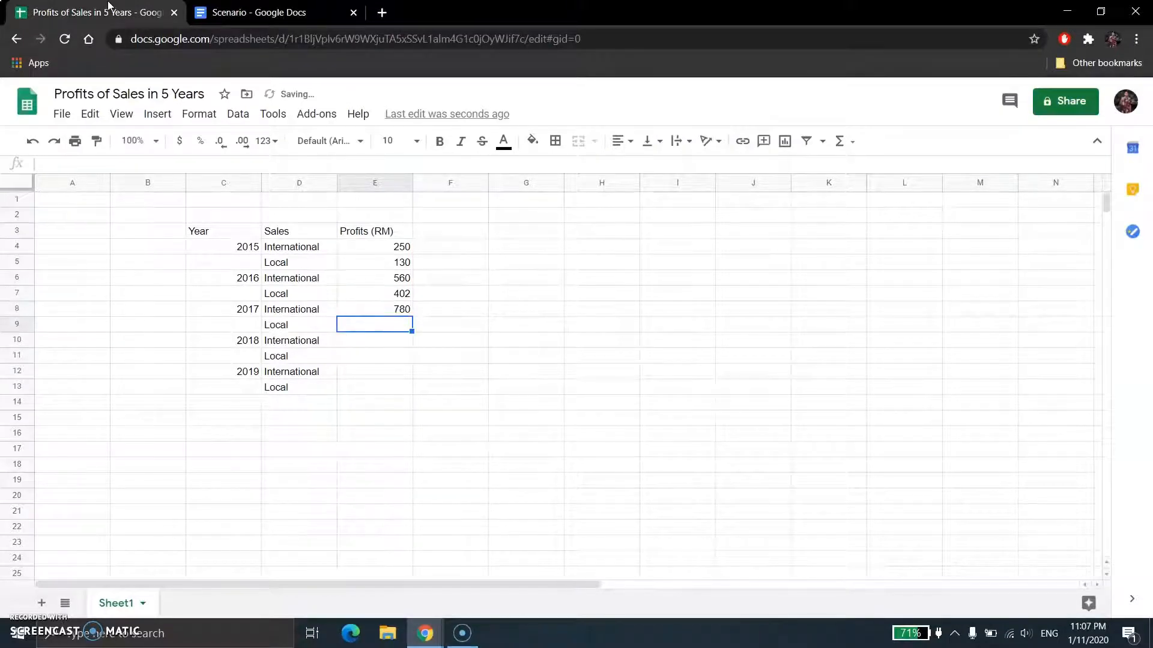
# Check the Scenario table and enter 568 in E9 and 530 in E10.
pyautogui.hotkey('ctrl', 'Tab')
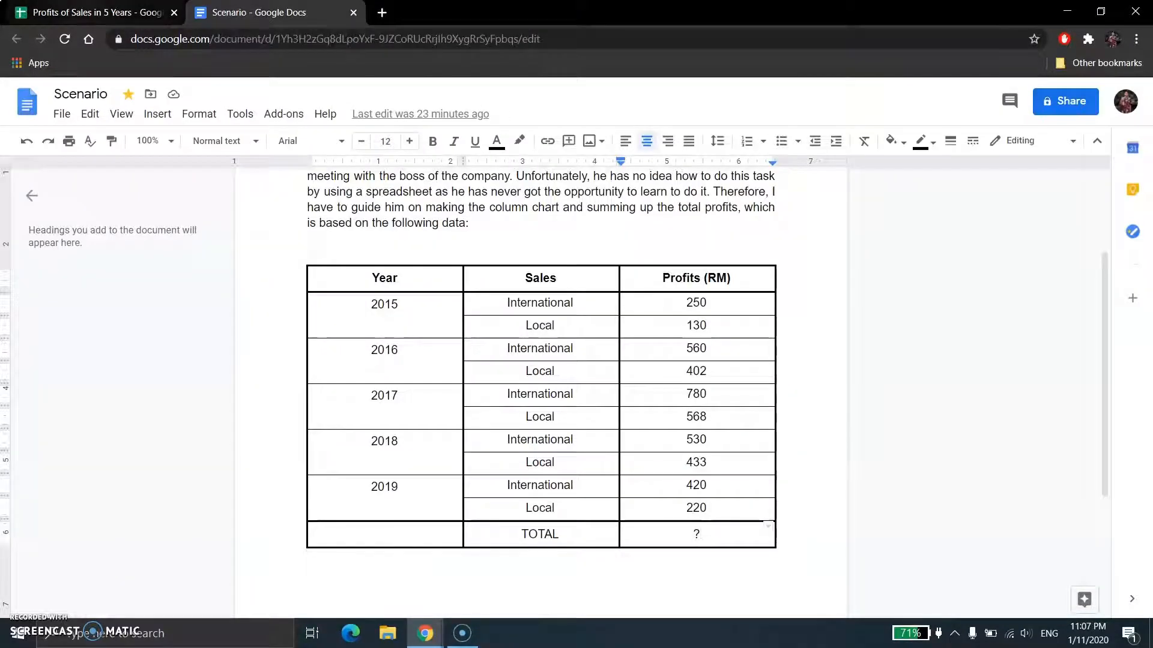
pyautogui.hotkey('ctrl', 'Tab')
pyautogui.write('568')
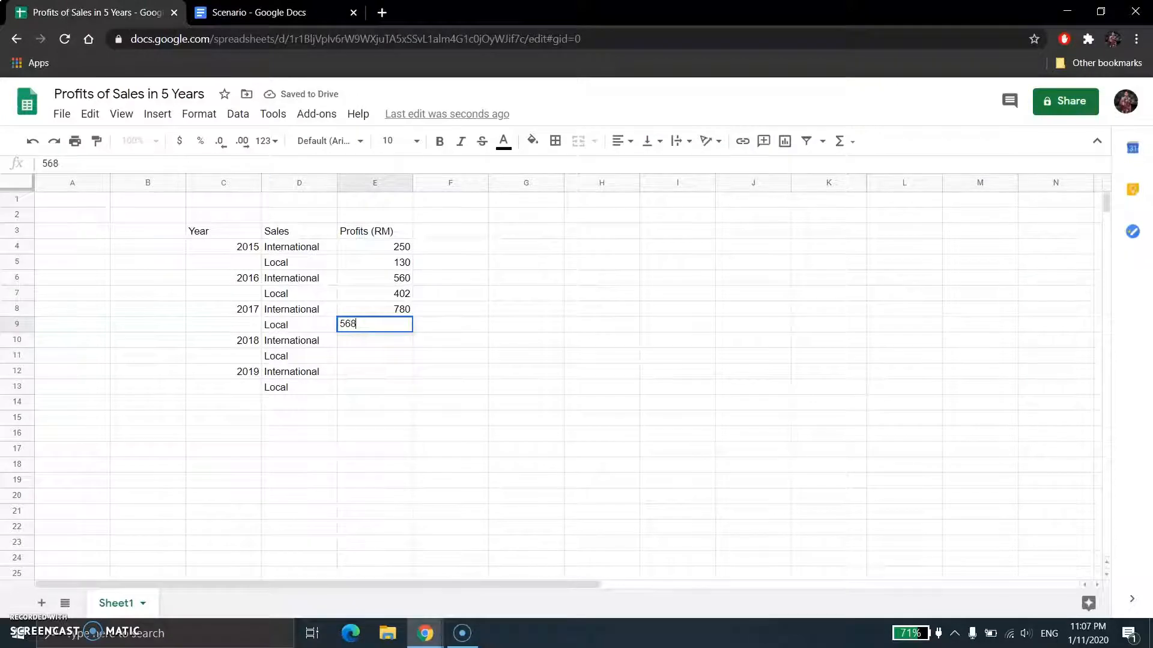
pyautogui.press('Return')
pyautogui.write('530')
pyautogui.press('Return')
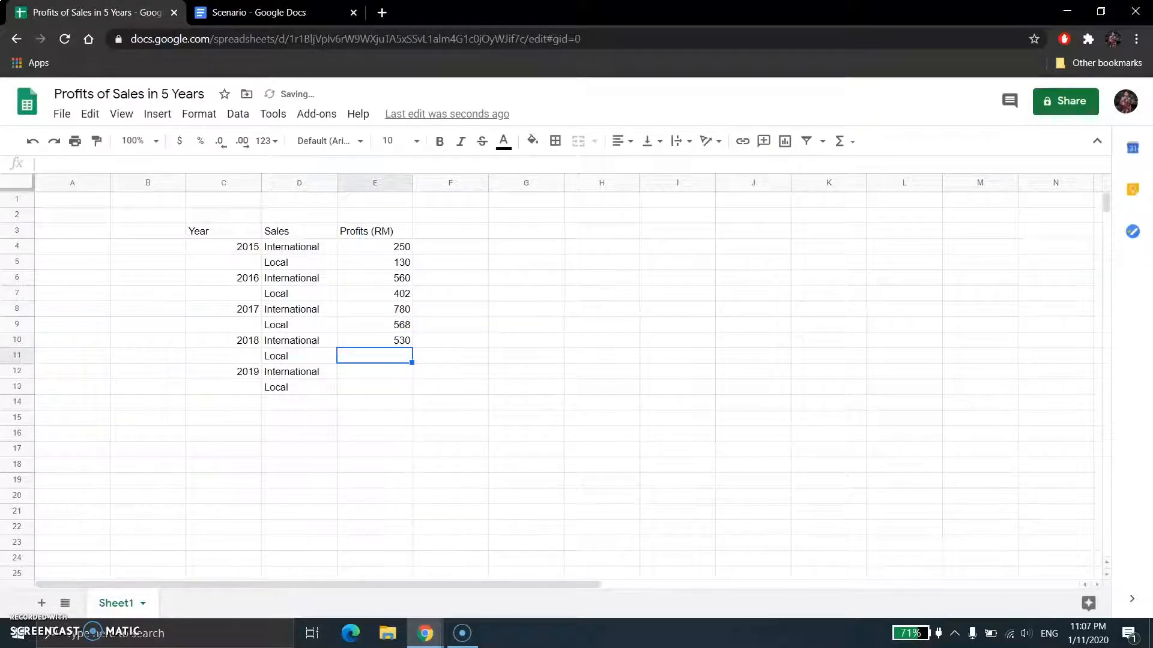
# Check the Scenario table and enter 433 in E11 and 420 in E12.
pyautogui.hotkey('ctrl', 'Tab')
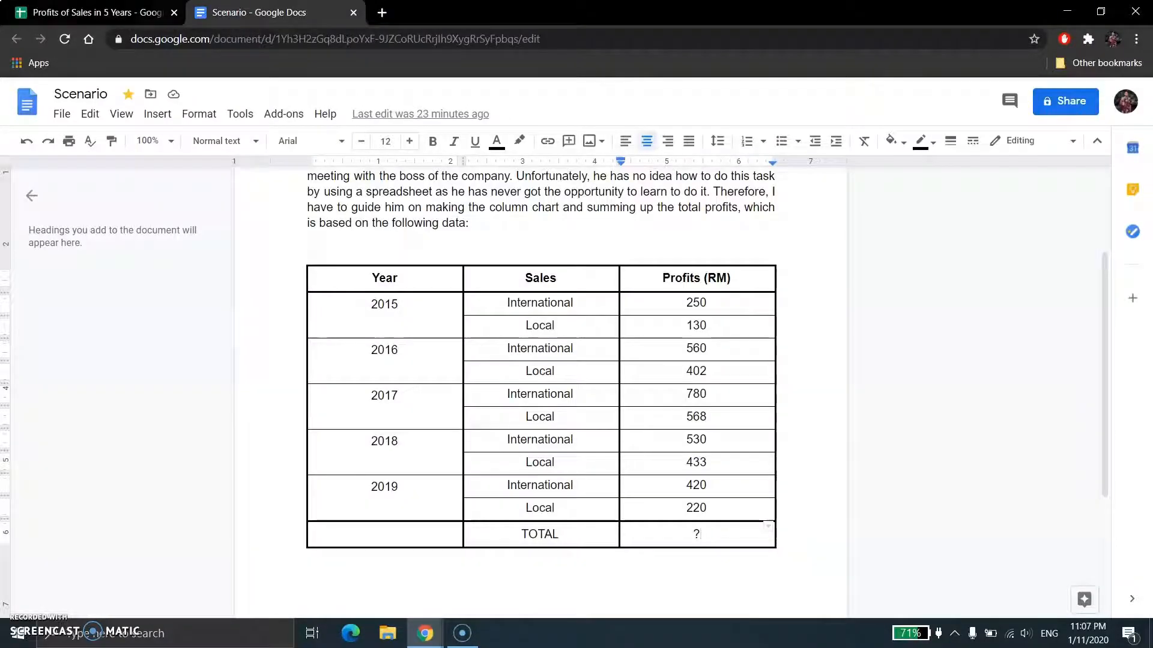
pyautogui.hotkey('ctrl', 'Tab')
pyautogui.write('433')
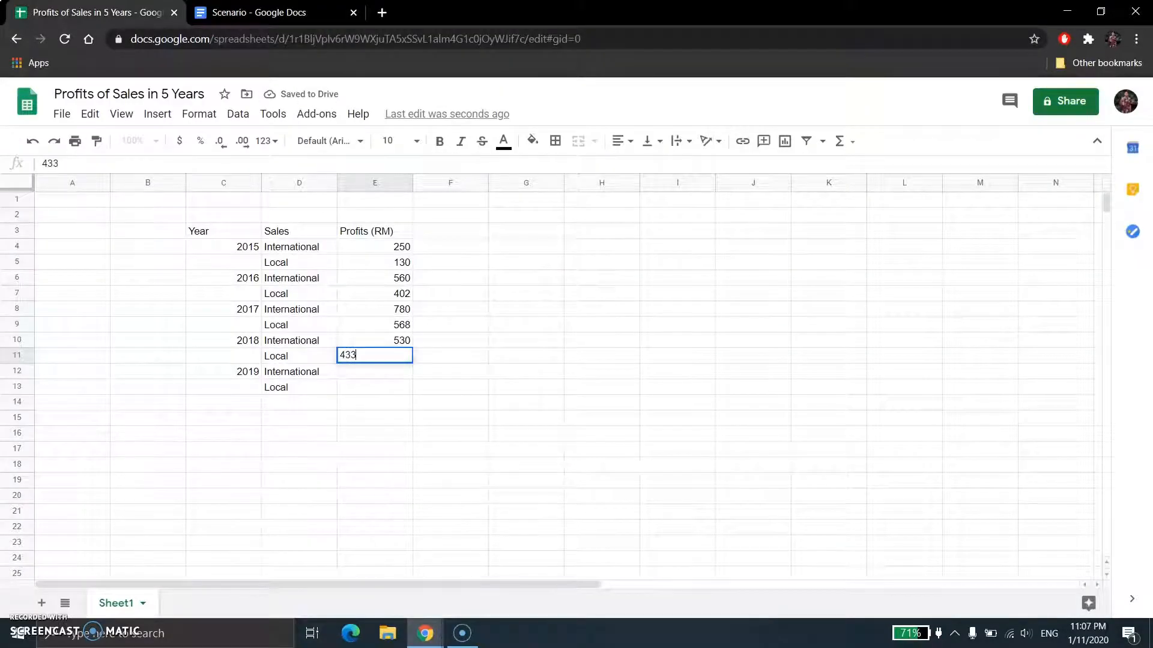
pyautogui.press('Return')
pyautogui.write('420')
pyautogui.press('Return')
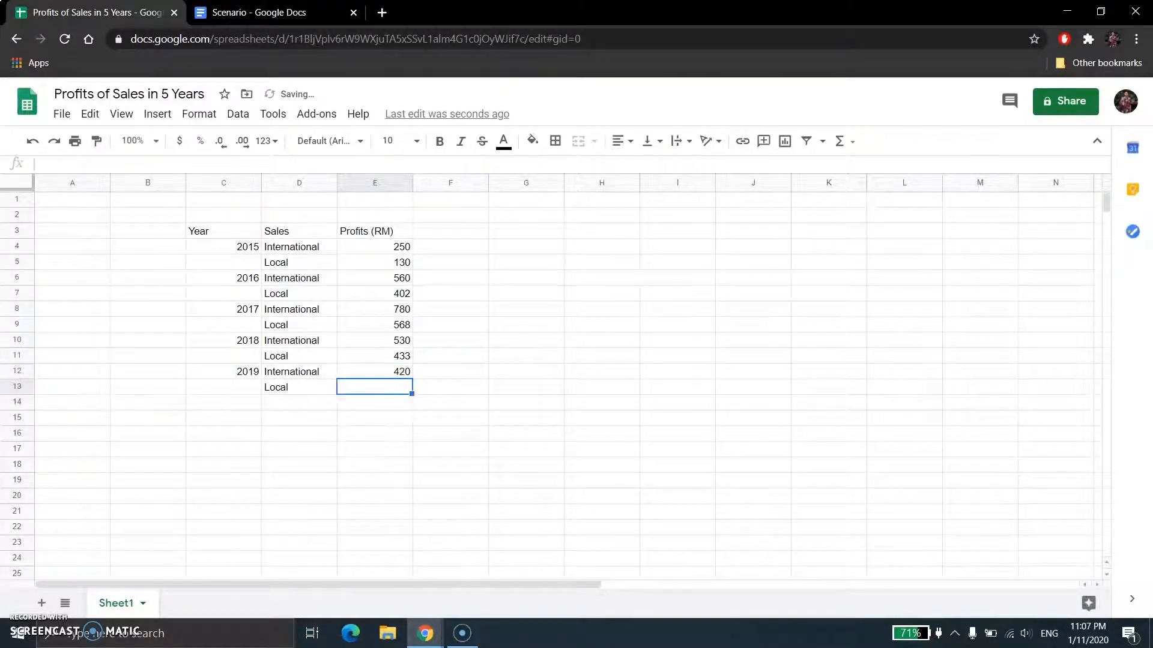
# Check the Scenario table for the 2019 local profit and enter 220 in E13.
pyautogui.hotkey('ctrl', 'Tab')
pyautogui.hotkey('ctrl', 'Tab')
pyautogui.write('220')
pyautogui.press('Return')
# Check the last row of the Scenario table and enter the label TOTAL in D14.
pyautogui.hotkey('ctrl', 'Tab')
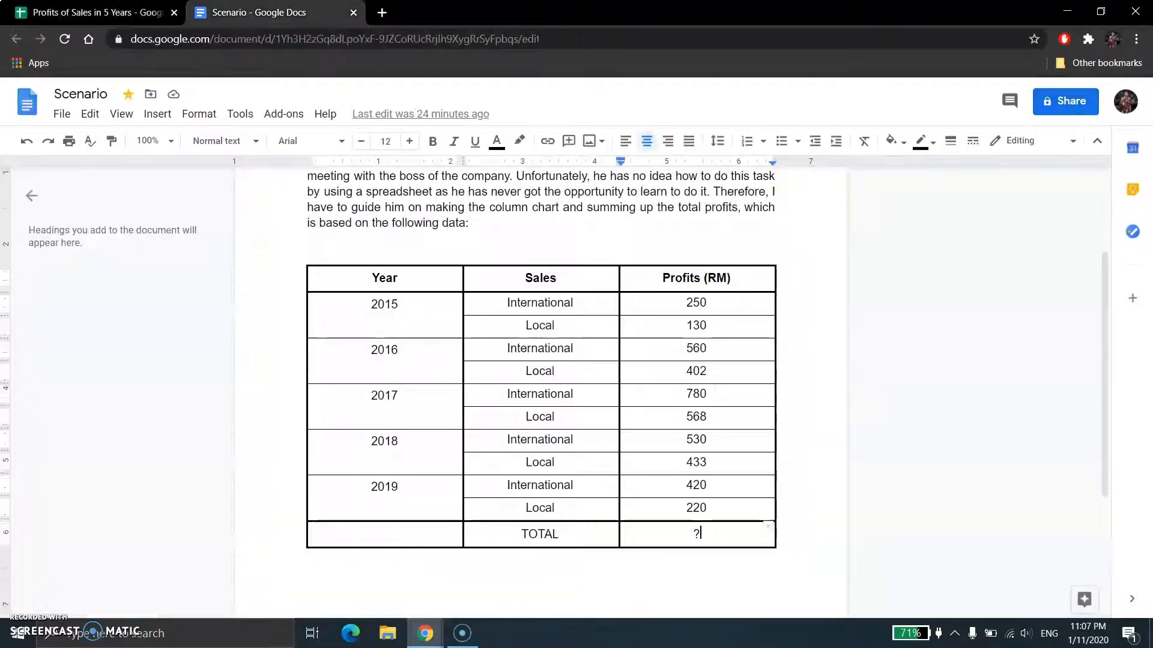
pyautogui.hotkey('ctrl', 'Tab')
pyautogui.click(296, 407)
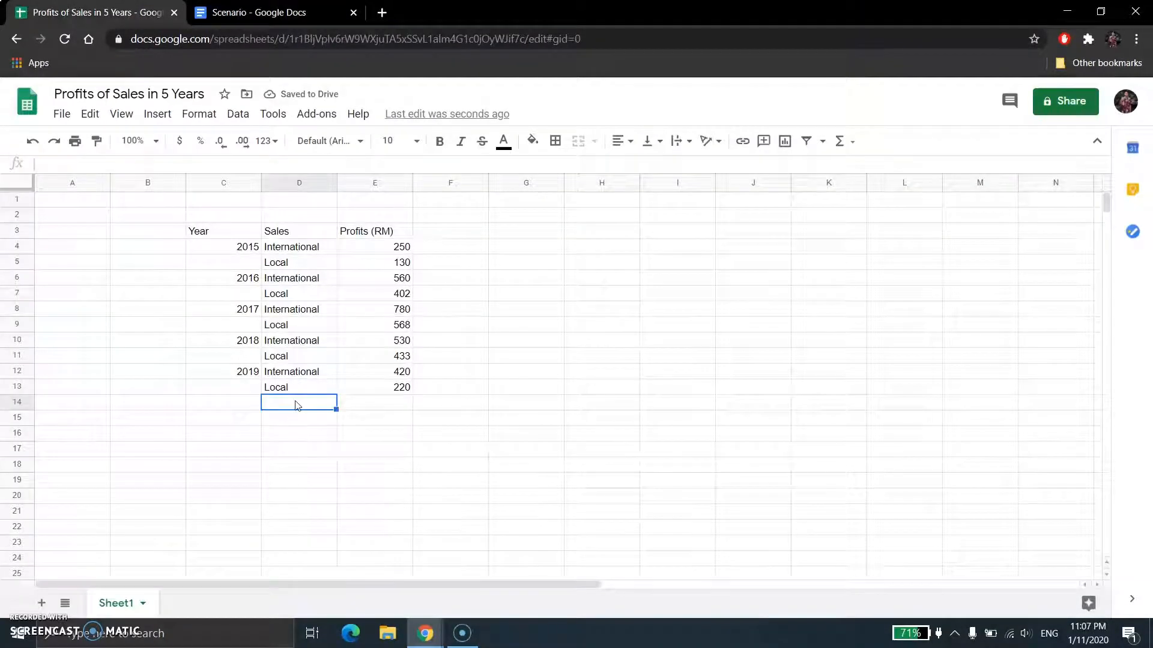
pyautogui.write('TOTAL')
pyautogui.press('Tab')
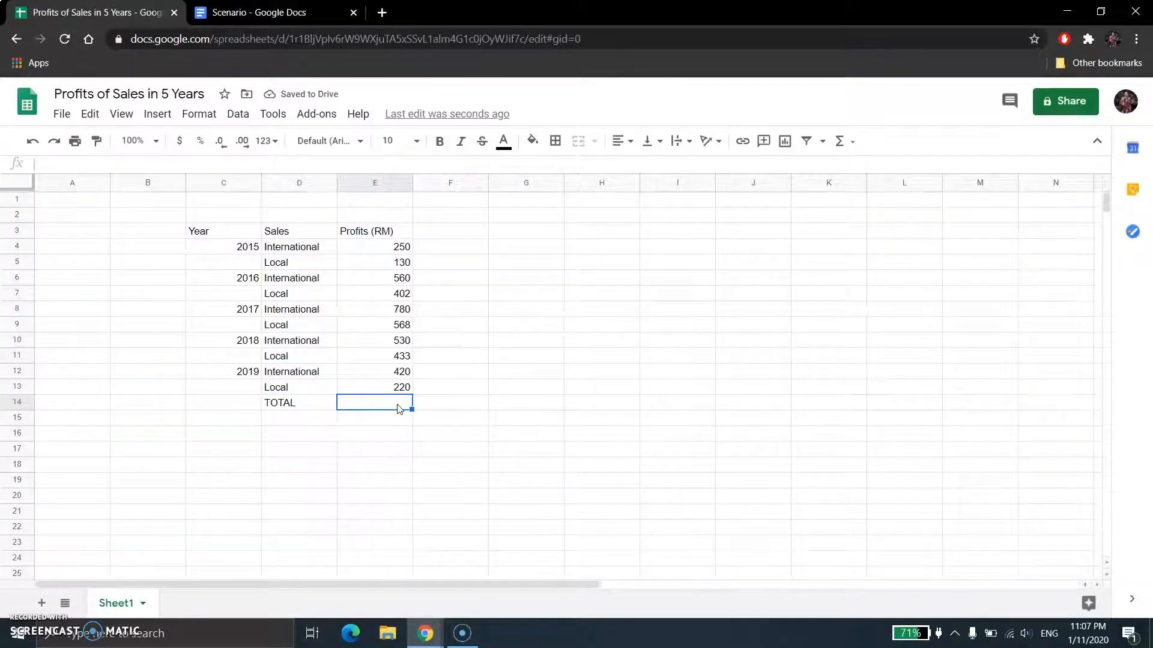
# Center the contents of the whole table, C3:E14, horizontally.
pyautogui.click(391, 422)
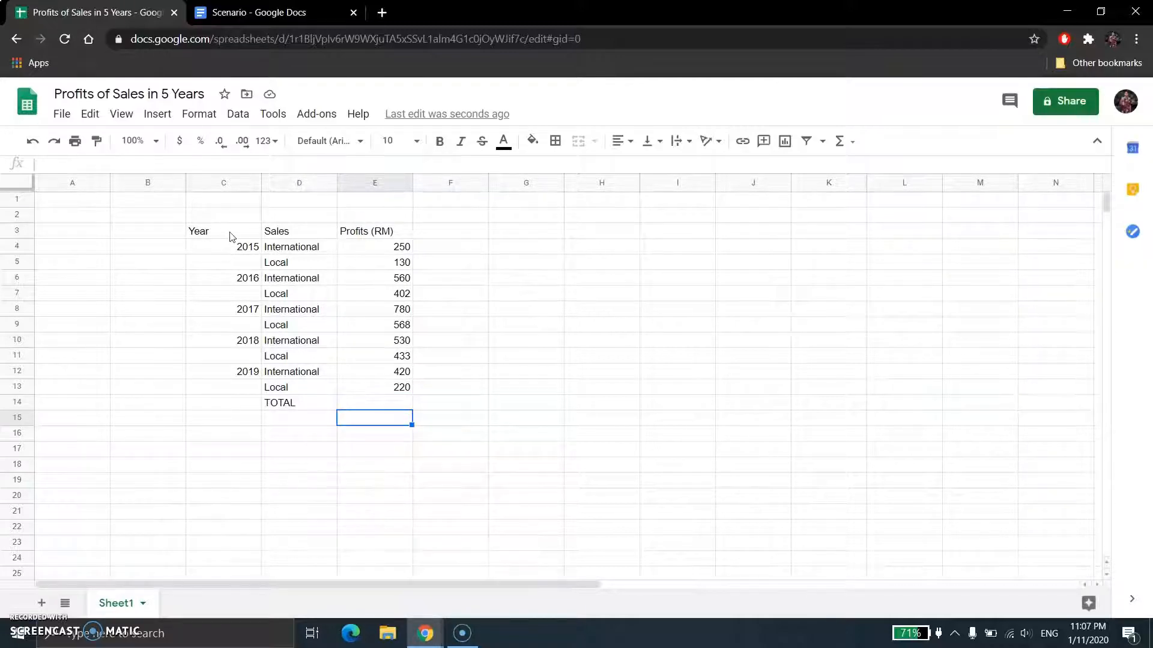
pyautogui.moveTo(232, 235); pyautogui.dragTo(352, 404)
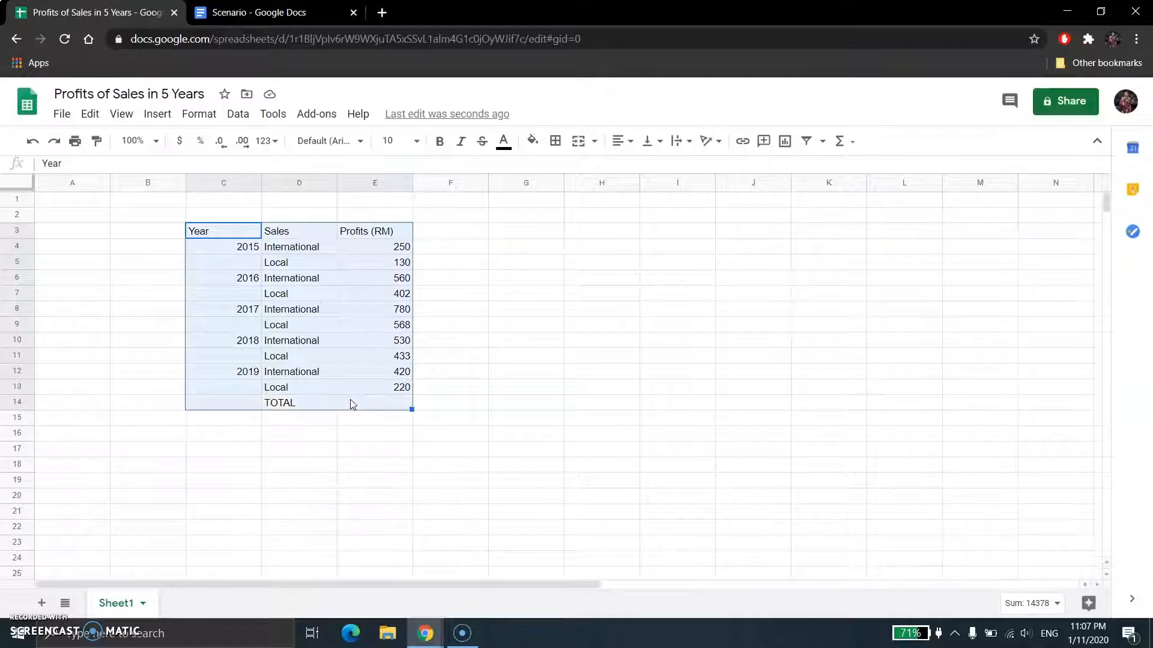
pyautogui.click(627, 147)
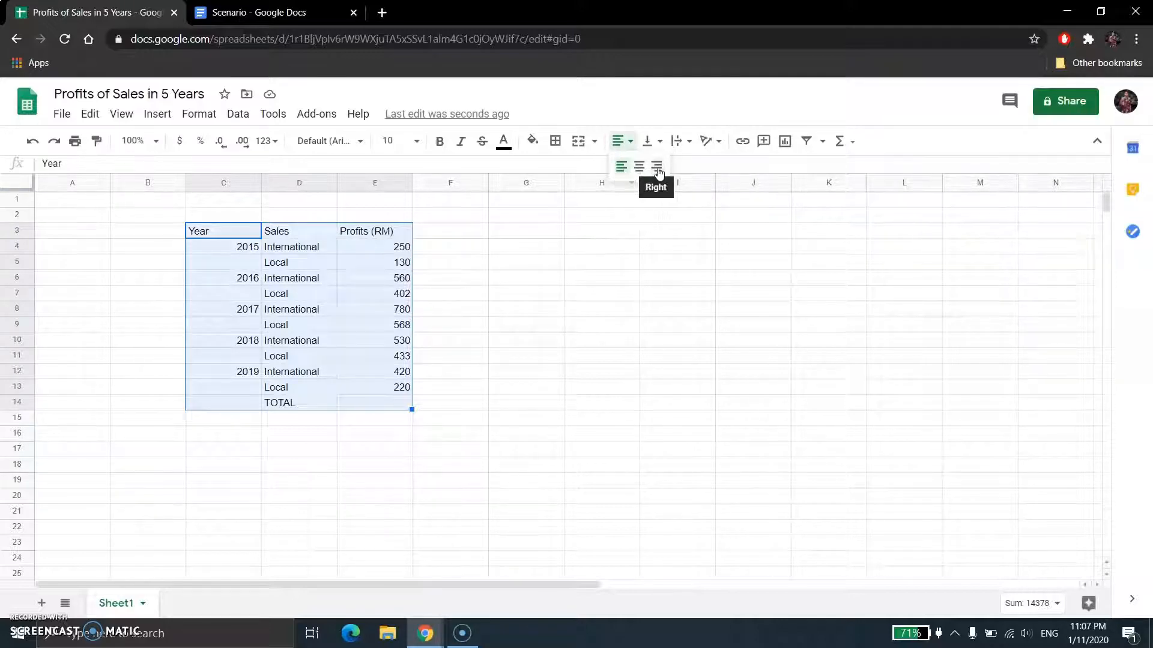
pyautogui.click(640, 168)
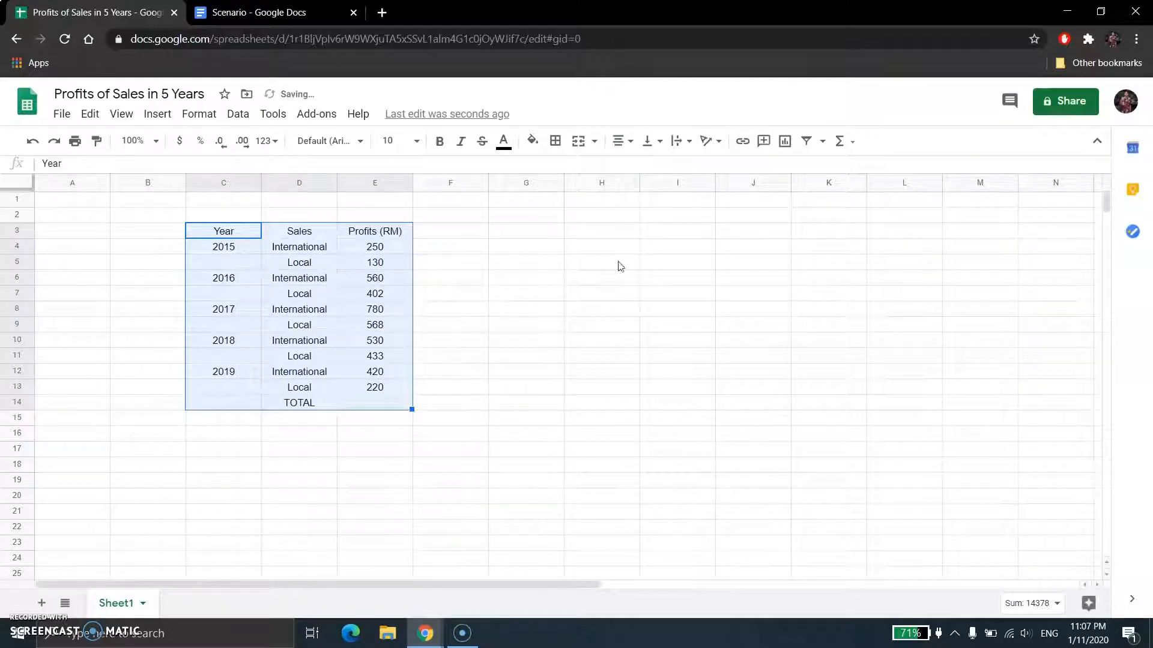
pyautogui.click(379, 408)
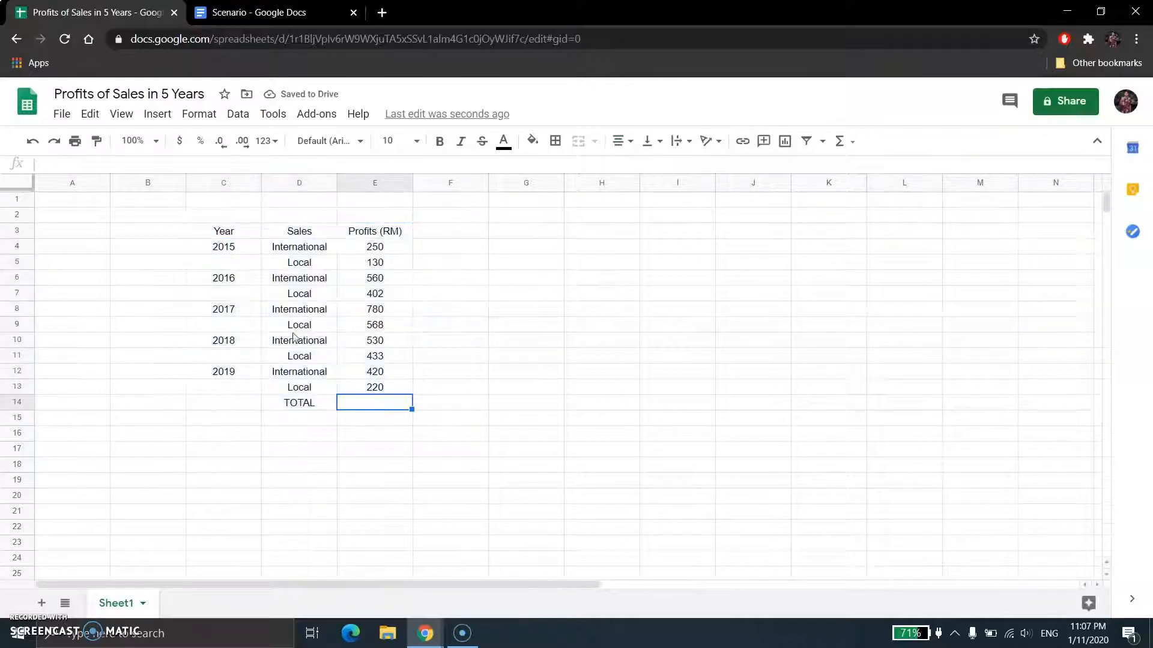
# Merge the 2015 year cell with the blank cell below it, C4:C5, using Merge all.
pyautogui.moveTo(211, 252); pyautogui.dragTo(224, 265)
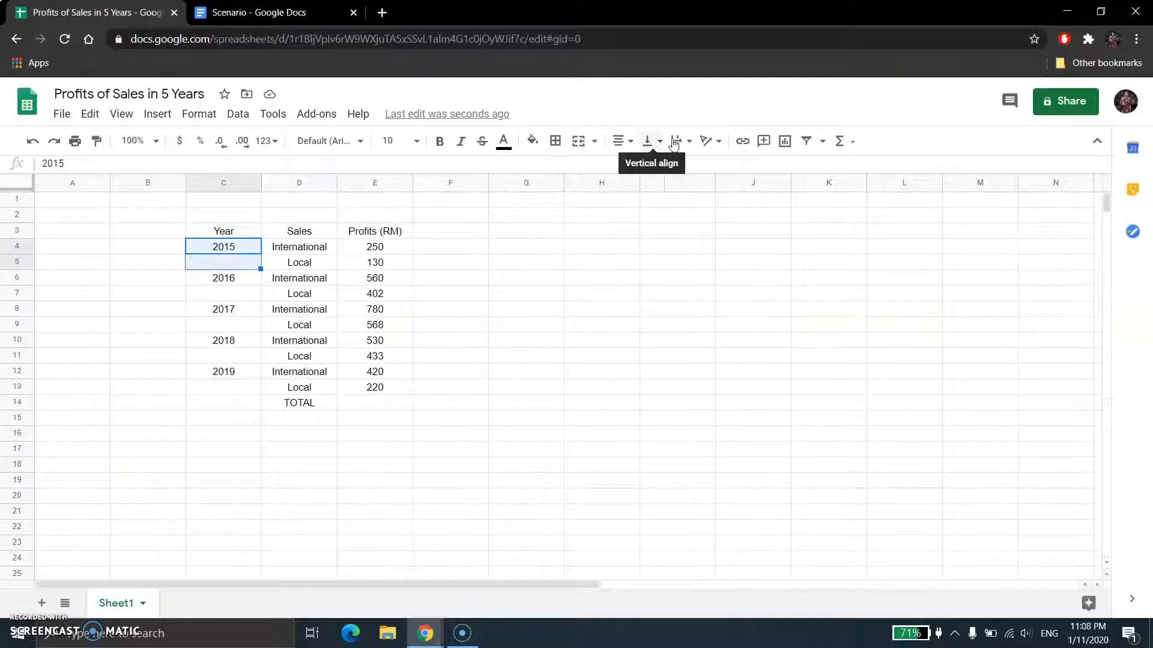
pyautogui.click(202, 120)
pyautogui.moveTo(335, 382)
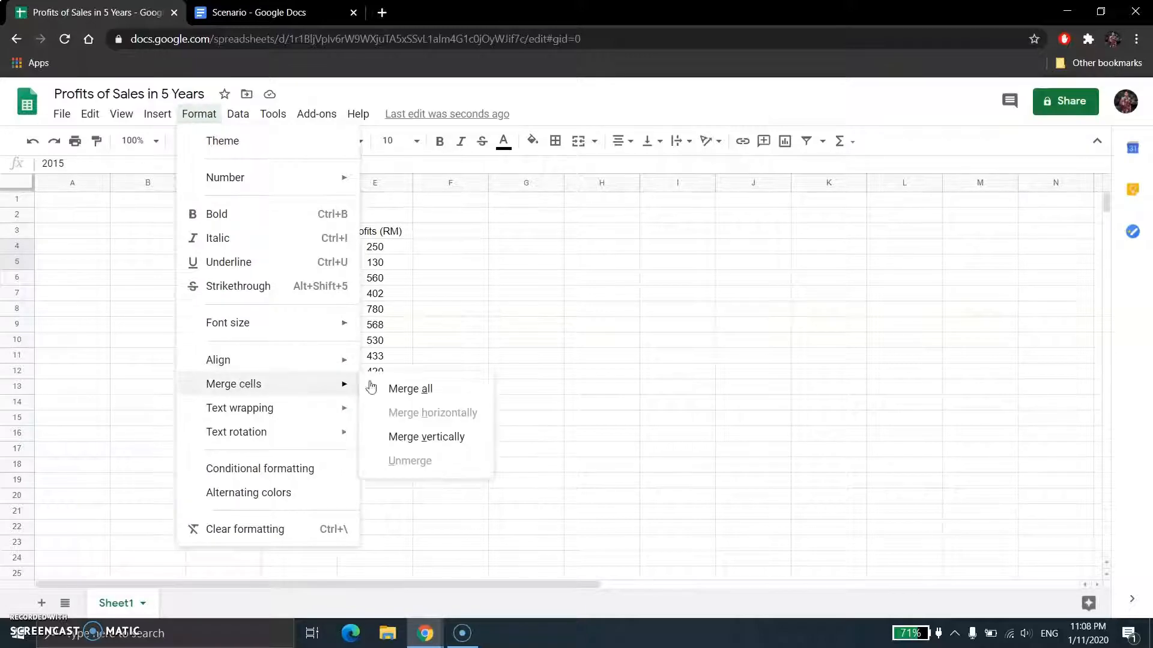
pyautogui.click(428, 389)
# Merge the 2016 year cell with the blank cell below it, C6:C7, using Merge all.
pyautogui.click(239, 283)
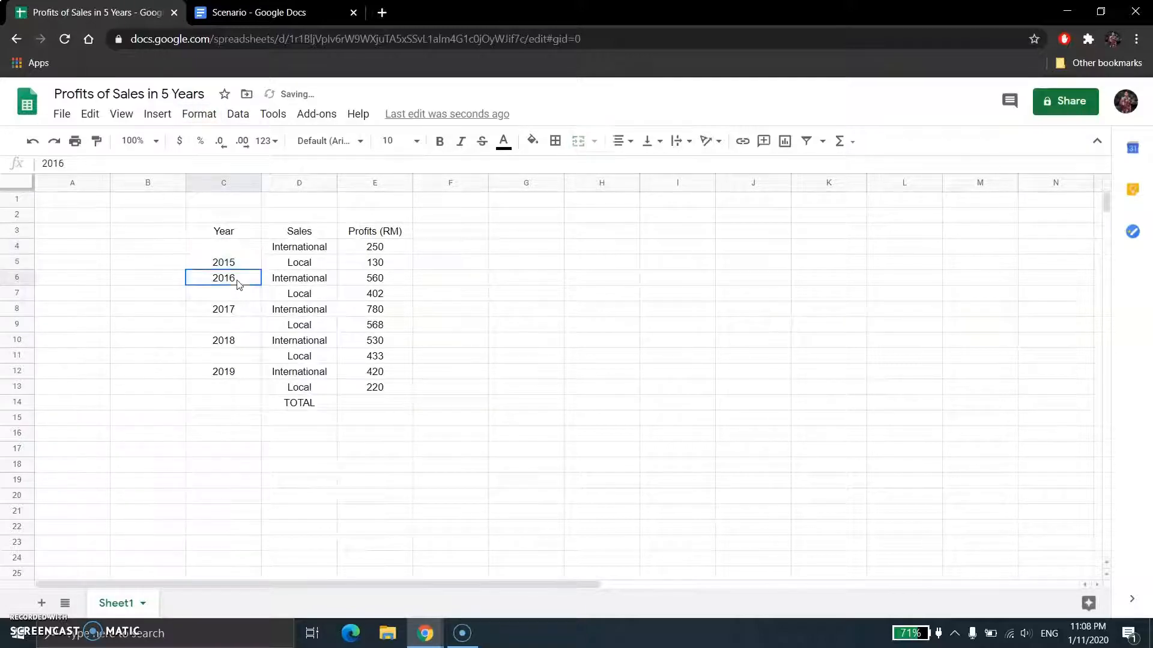
pyautogui.moveTo(239, 282); pyautogui.dragTo(239, 294)
pyautogui.click(231, 114)
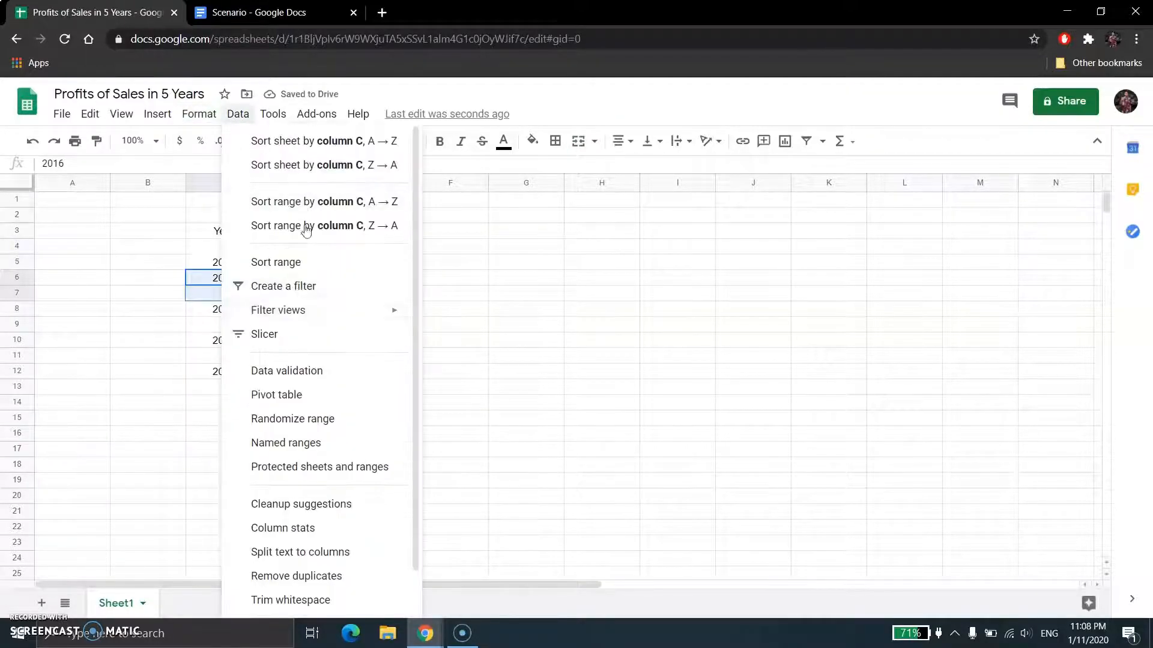
pyautogui.click(198, 114)
pyautogui.moveTo(291, 387)
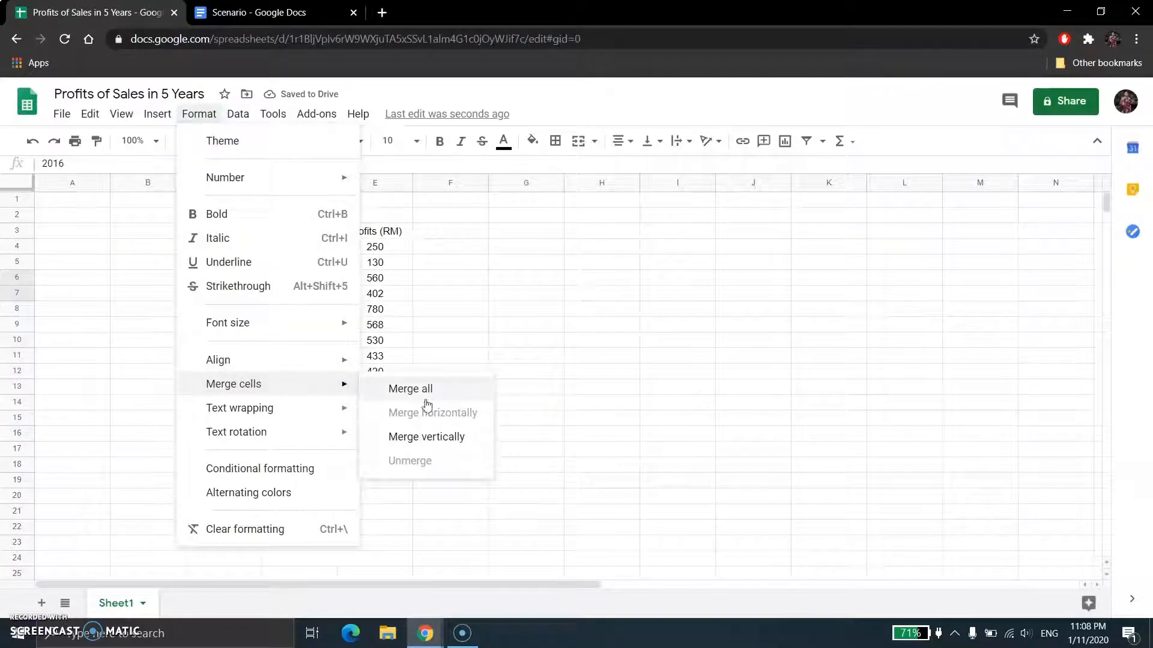
pyautogui.click(427, 401)
# Merge the 2017 year cells C8:C9 and the 2018 year cells C10:C11 as separate pairs using Merge all.
pyautogui.moveTo(235, 309); pyautogui.dragTo(235, 321)
pyautogui.click(199, 114)
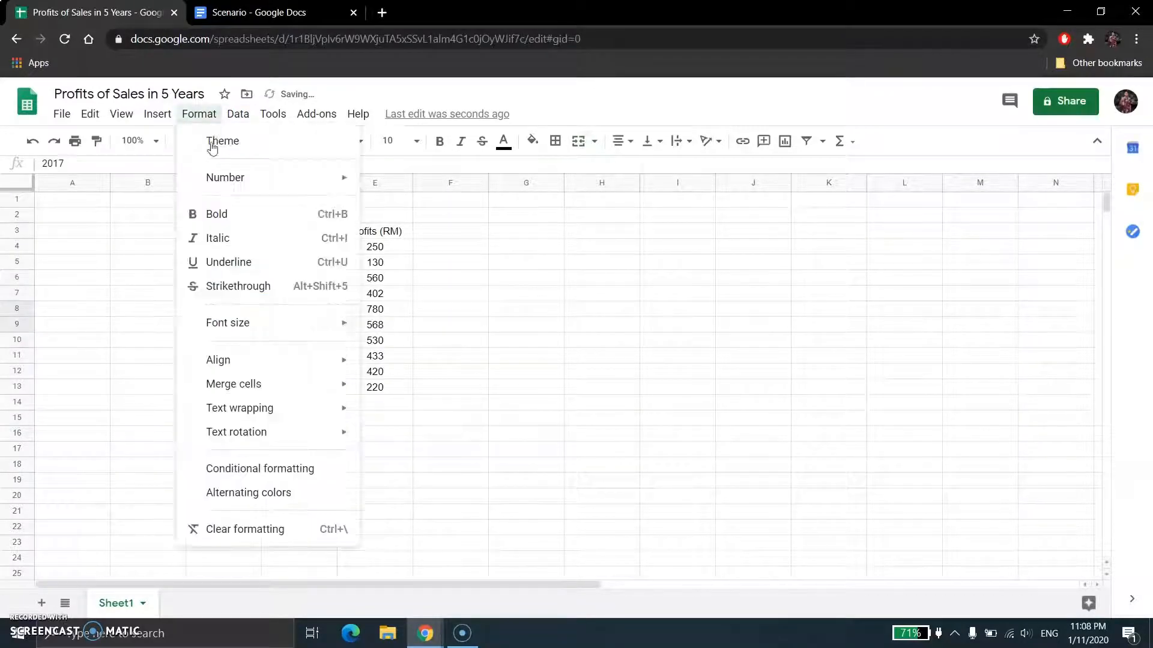
pyautogui.moveTo(340, 380)
pyautogui.click(427, 396)
pyautogui.moveTo(233, 341); pyautogui.dragTo(234, 357)
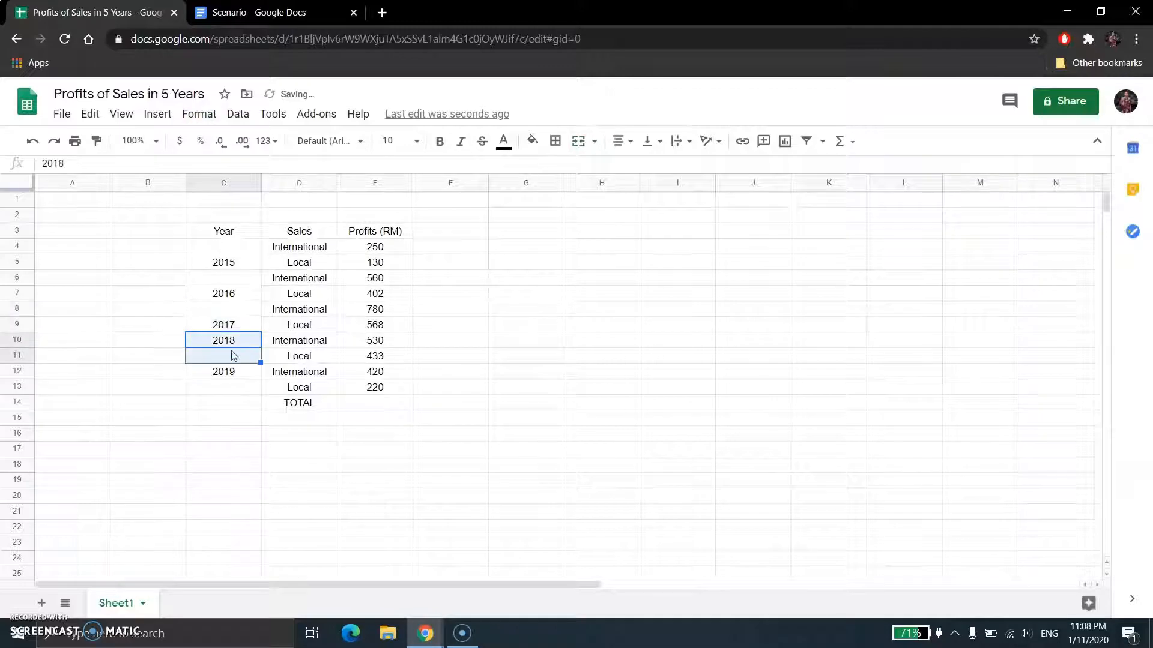
pyautogui.click(199, 114)
pyautogui.moveTo(336, 384)
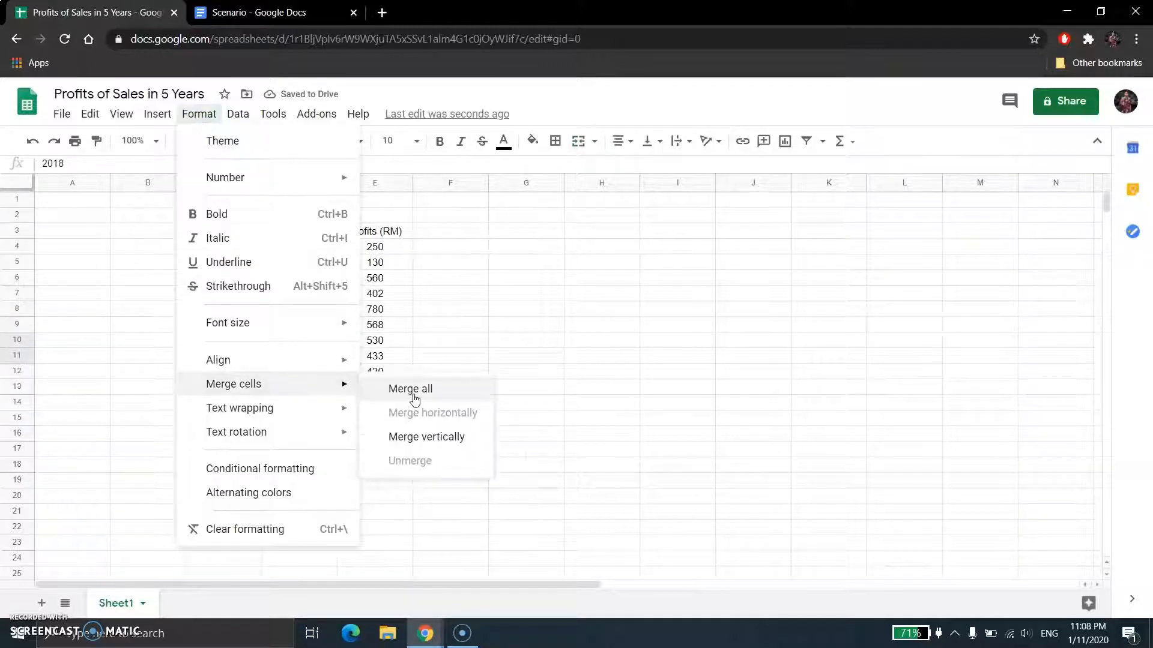
pyautogui.click(409, 388)
# Merge the 2019 year cell with the blank cell below it, C12:C13, using Merge all.
pyautogui.moveTo(234, 372); pyautogui.dragTo(234, 387)
pyautogui.click(199, 114)
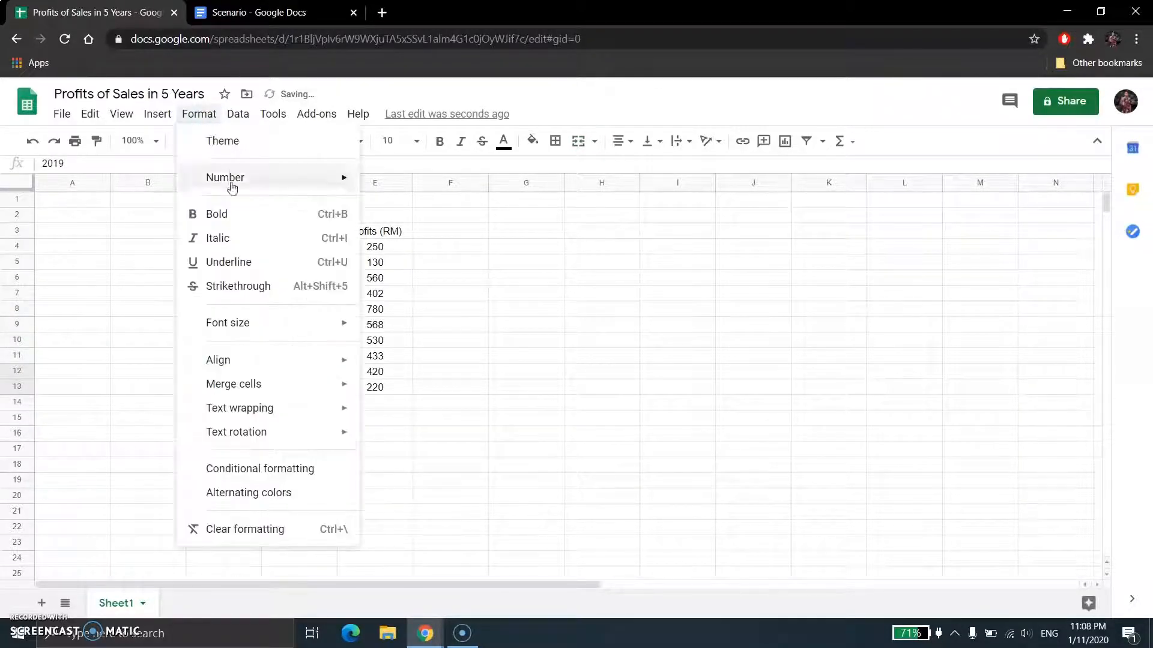
pyautogui.moveTo(265, 388)
pyautogui.click(433, 392)
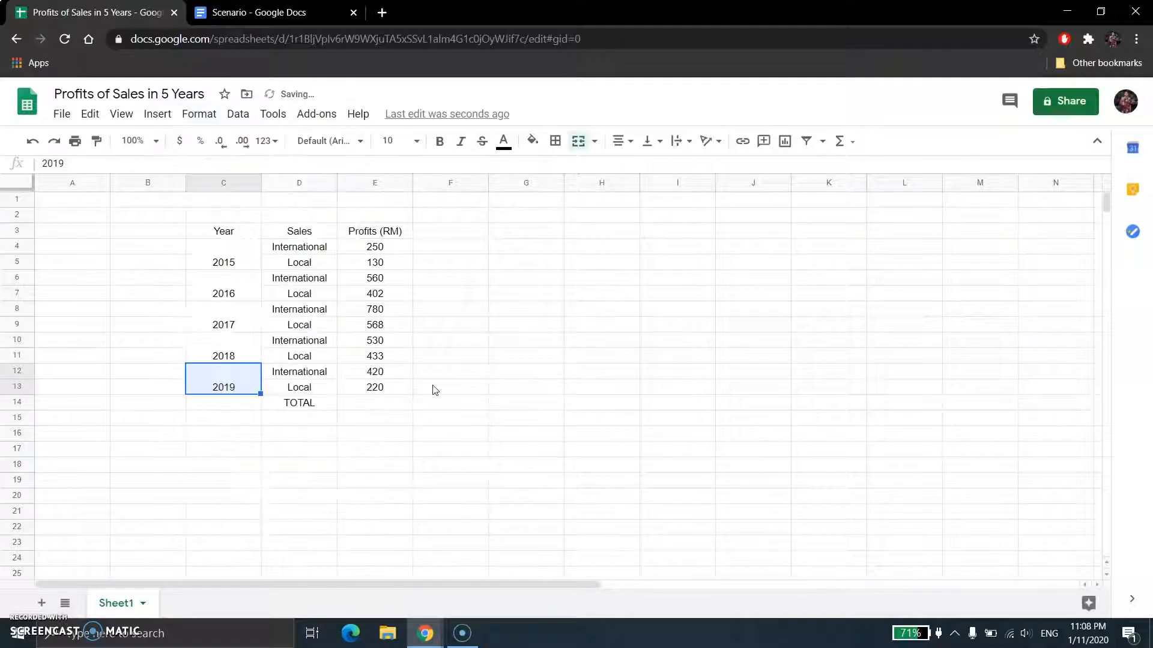
pyautogui.click(379, 406)
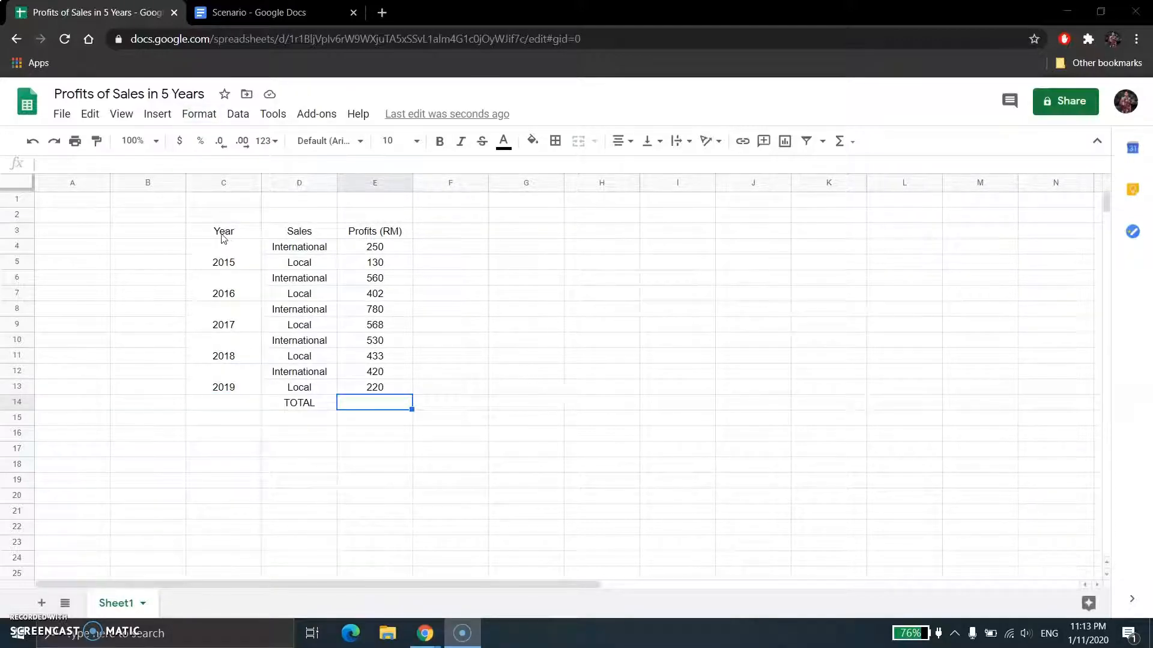
# Apply all borders to the table data in C3:E13 and to the total row cells D14:E14.
pyautogui.moveTo(211, 236); pyautogui.dragTo(384, 383)
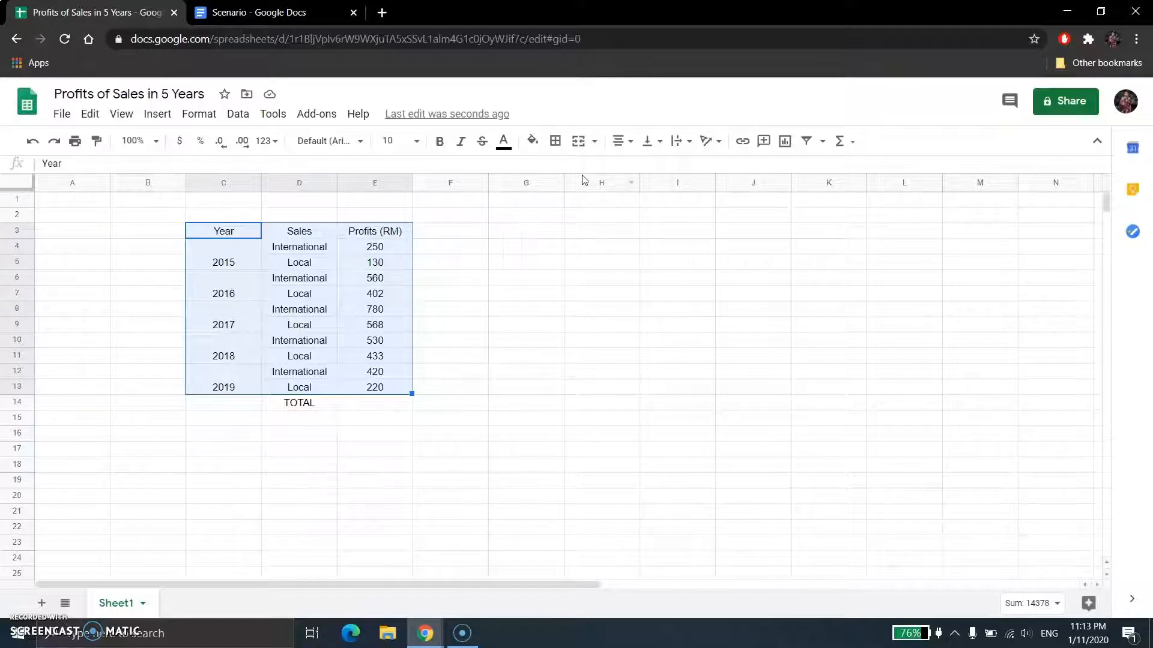
pyautogui.click(555, 143)
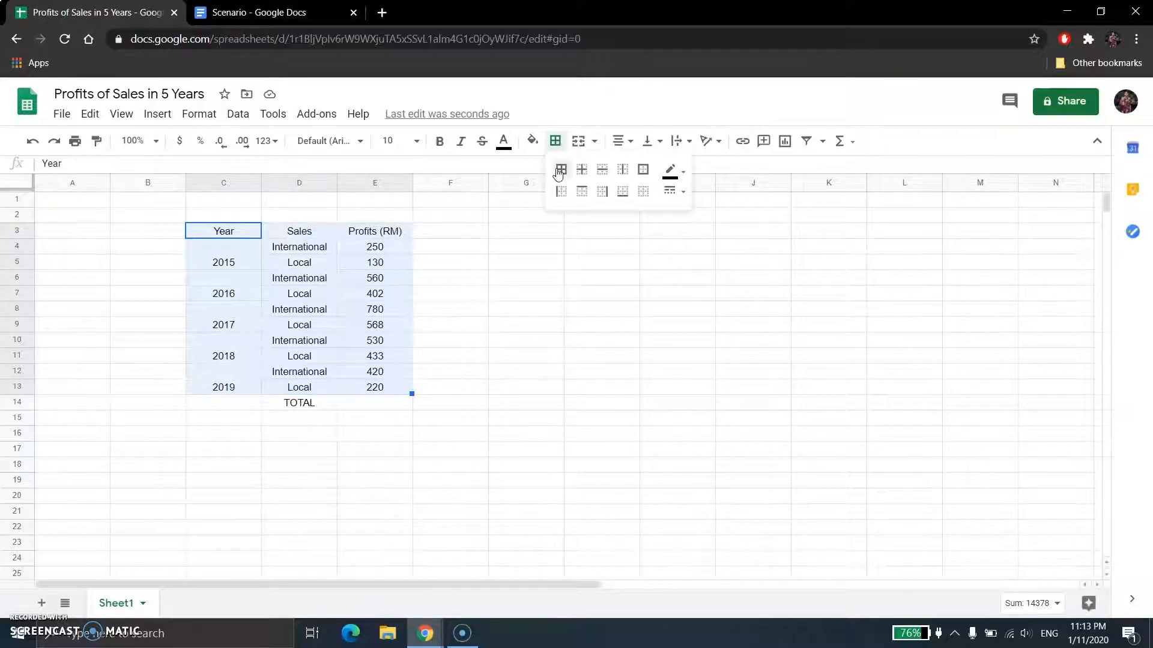
pyautogui.click(561, 170)
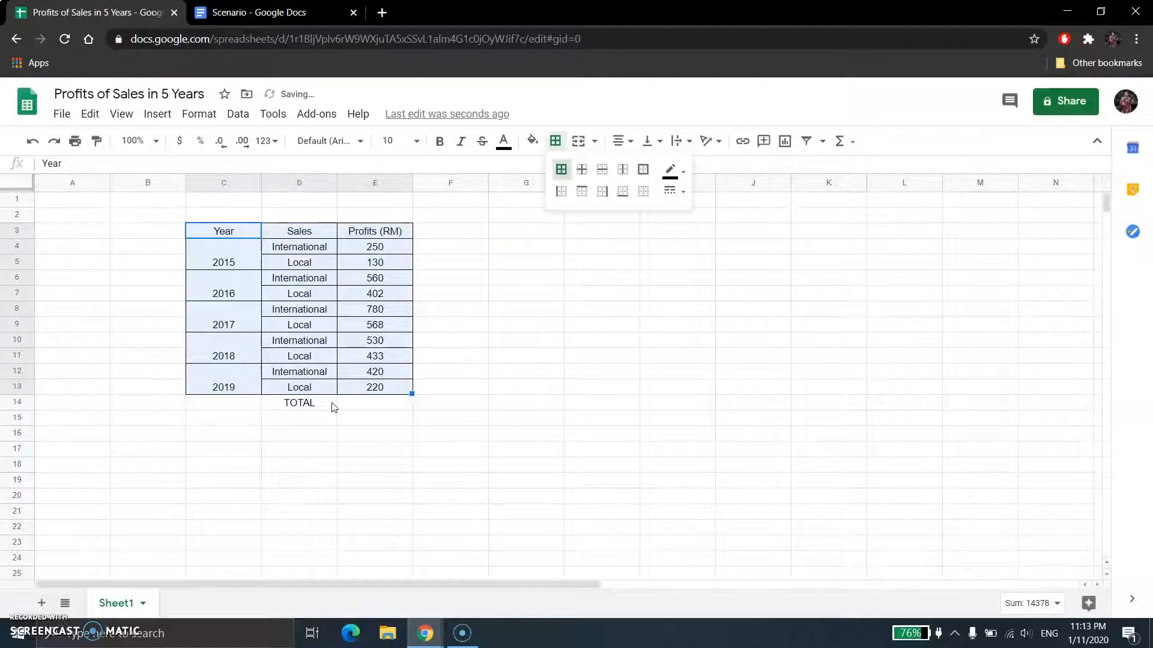
pyautogui.moveTo(326, 407); pyautogui.dragTo(351, 409)
pyautogui.click(556, 144)
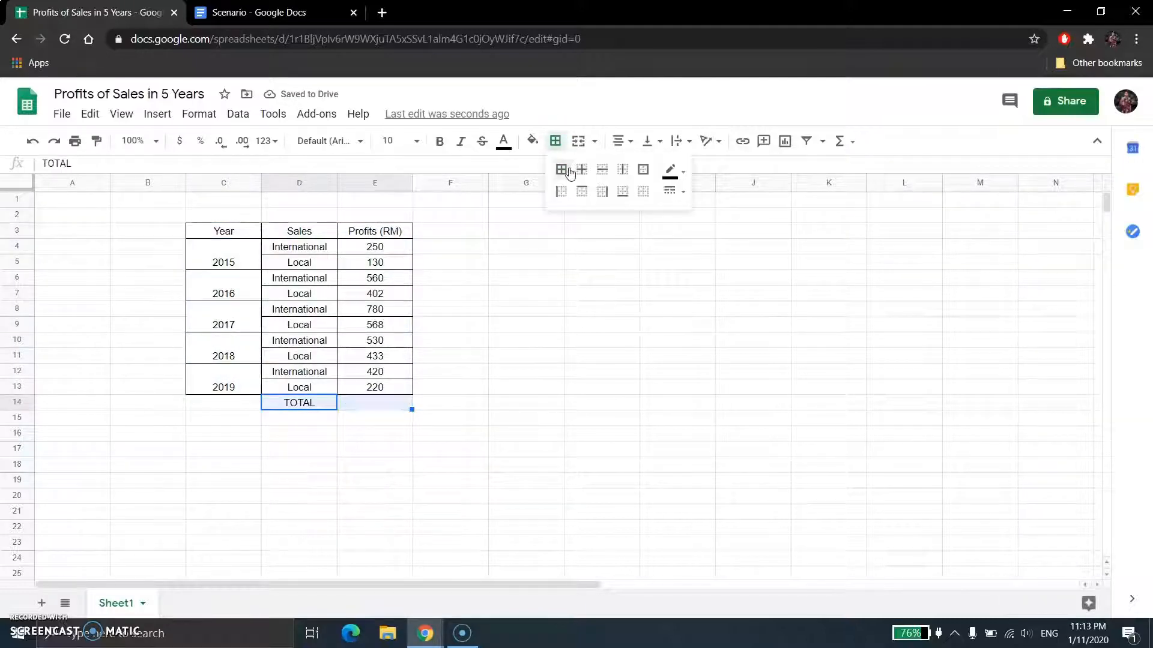
pyautogui.click(561, 170)
pyautogui.click(437, 406)
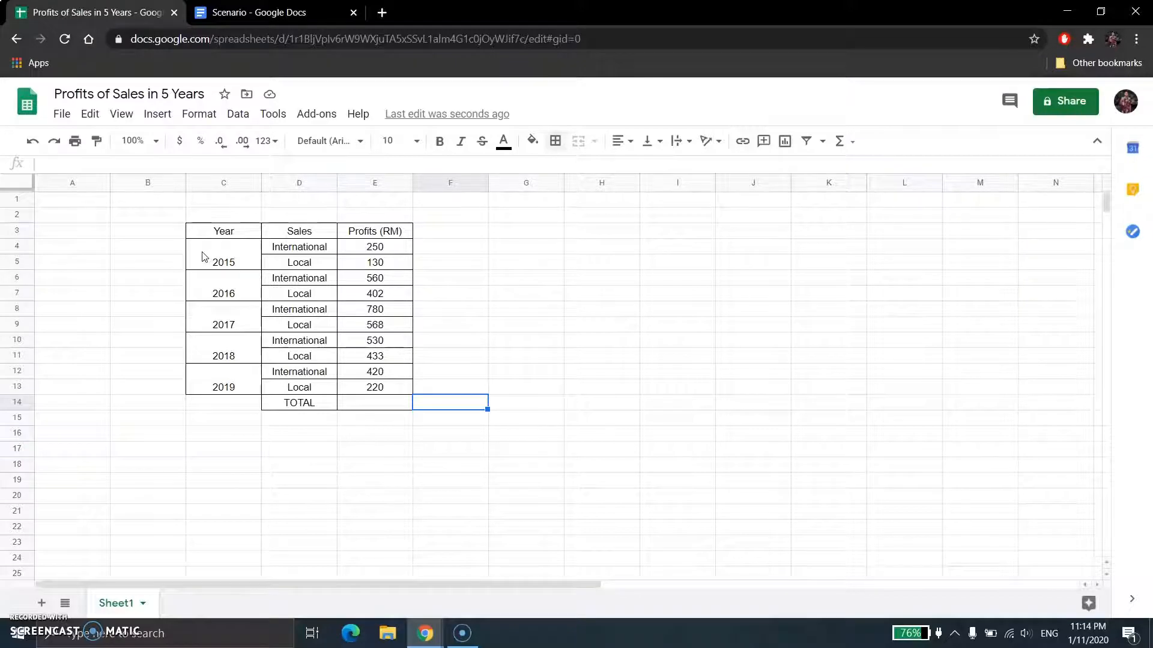
# Set the vertical alignment of the merged year cells C4:C13 to Middle.
pyautogui.moveTo(204, 257); pyautogui.dragTo(233, 386)
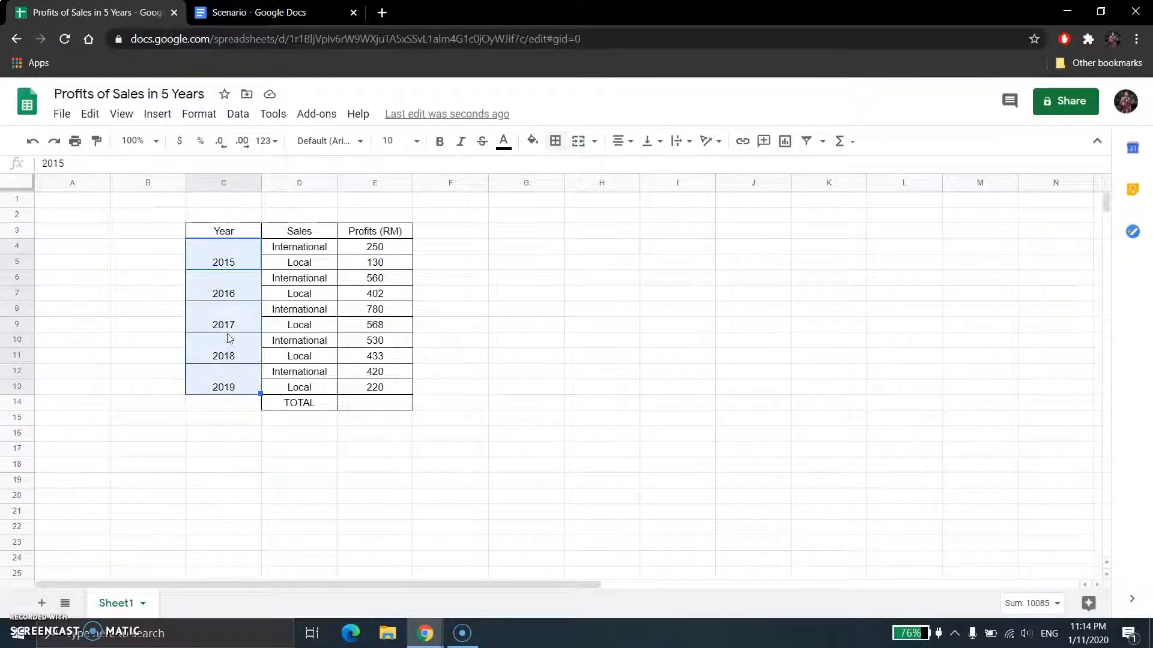
pyautogui.click(660, 146)
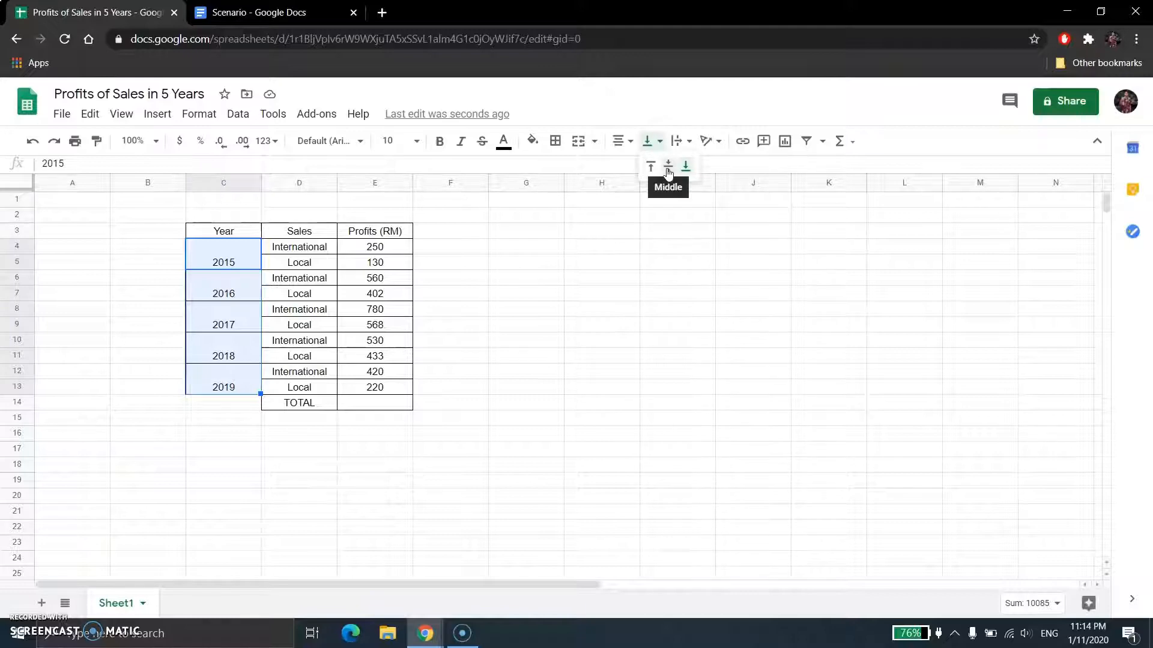
pyautogui.click(669, 168)
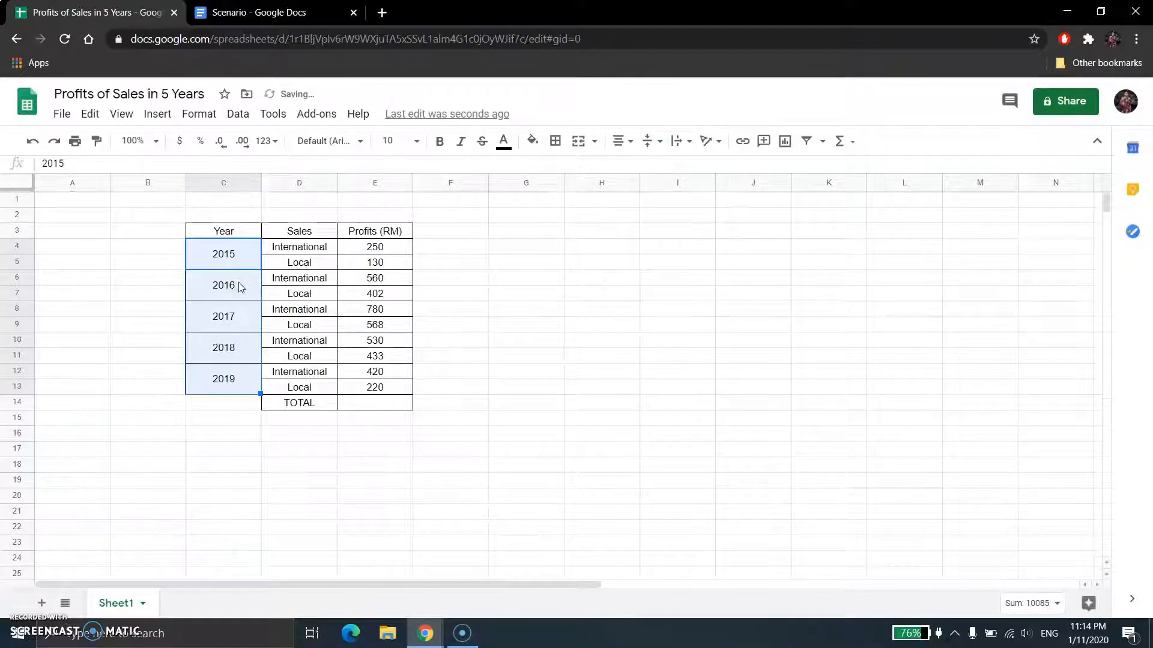
pyautogui.click(394, 420)
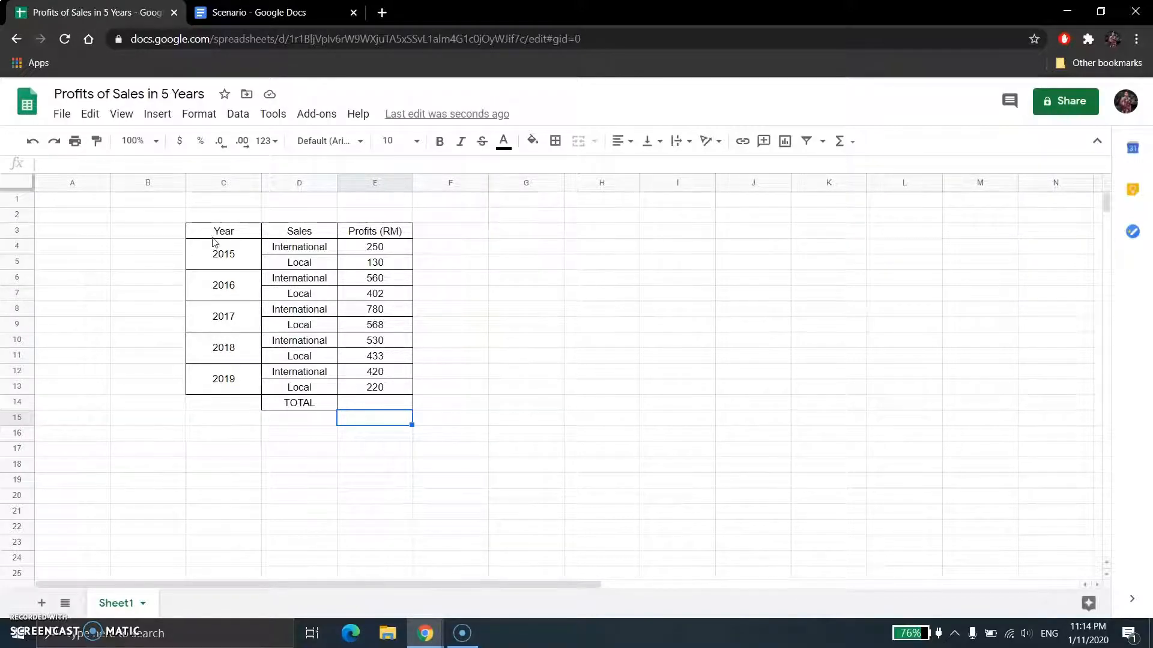
# Fill the header row cells C3:E3 with red and the data cells C4:E13 with yellow.
pyautogui.moveTo(207, 231); pyautogui.dragTo(350, 235)
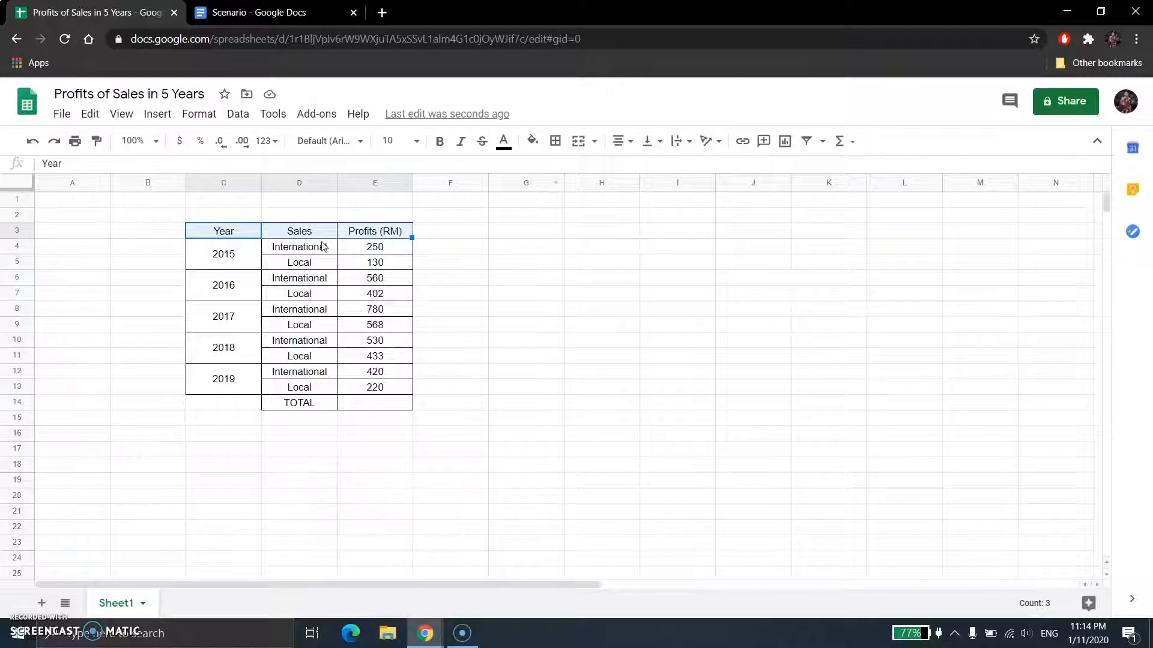
pyautogui.click(532, 144)
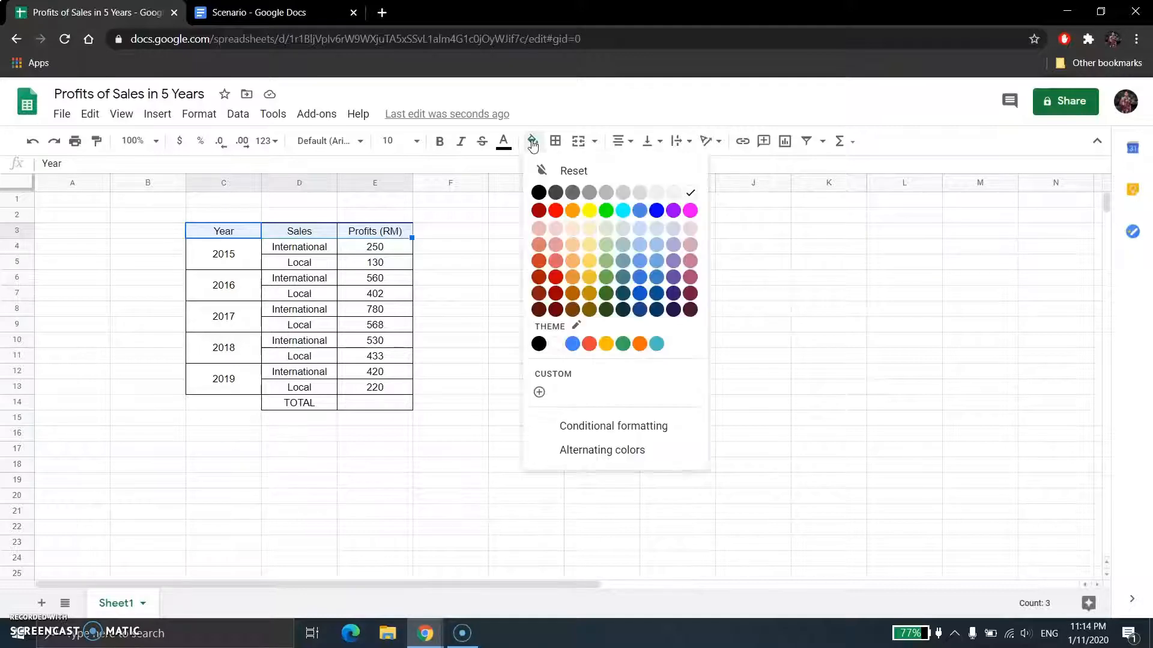
pyautogui.click(555, 211)
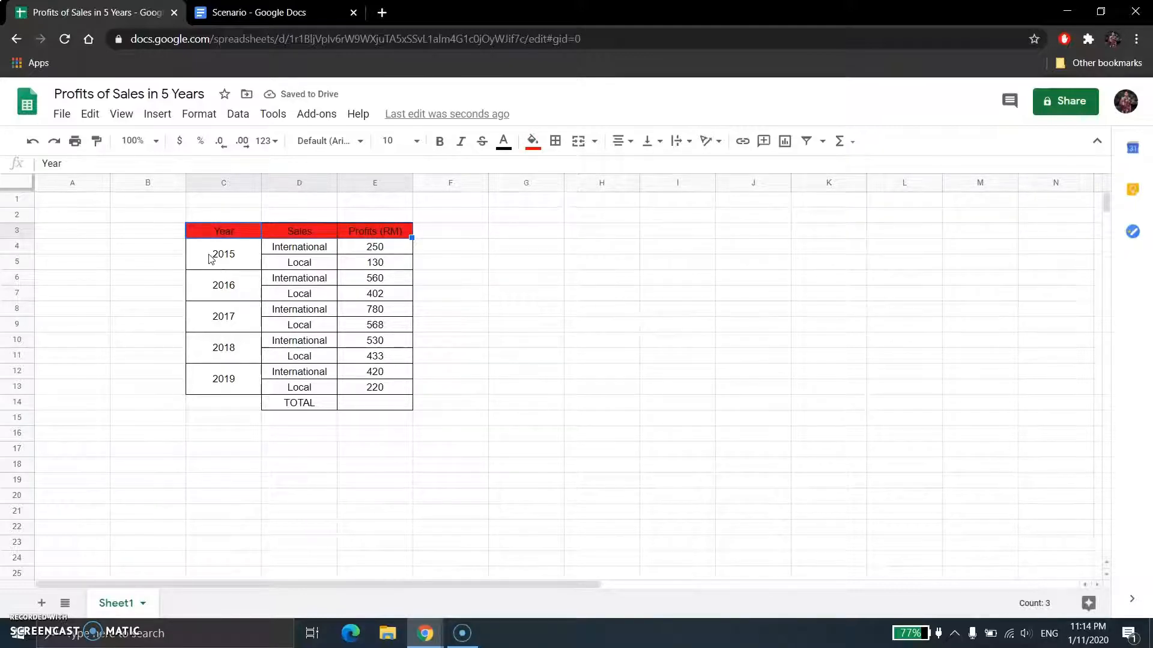
pyautogui.moveTo(211, 259); pyautogui.dragTo(366, 386)
pyautogui.click(546, 145)
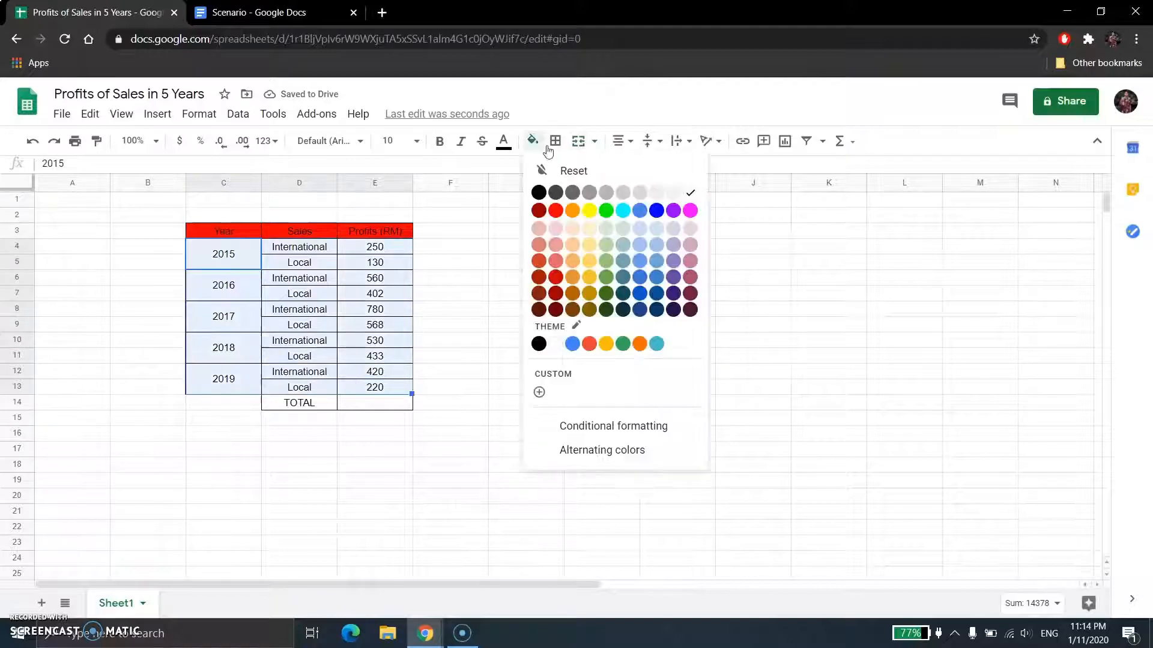
pyautogui.click(587, 211)
# Fill the total row cells D14:E14 with blue.
pyautogui.moveTo(317, 404); pyautogui.dragTo(384, 404)
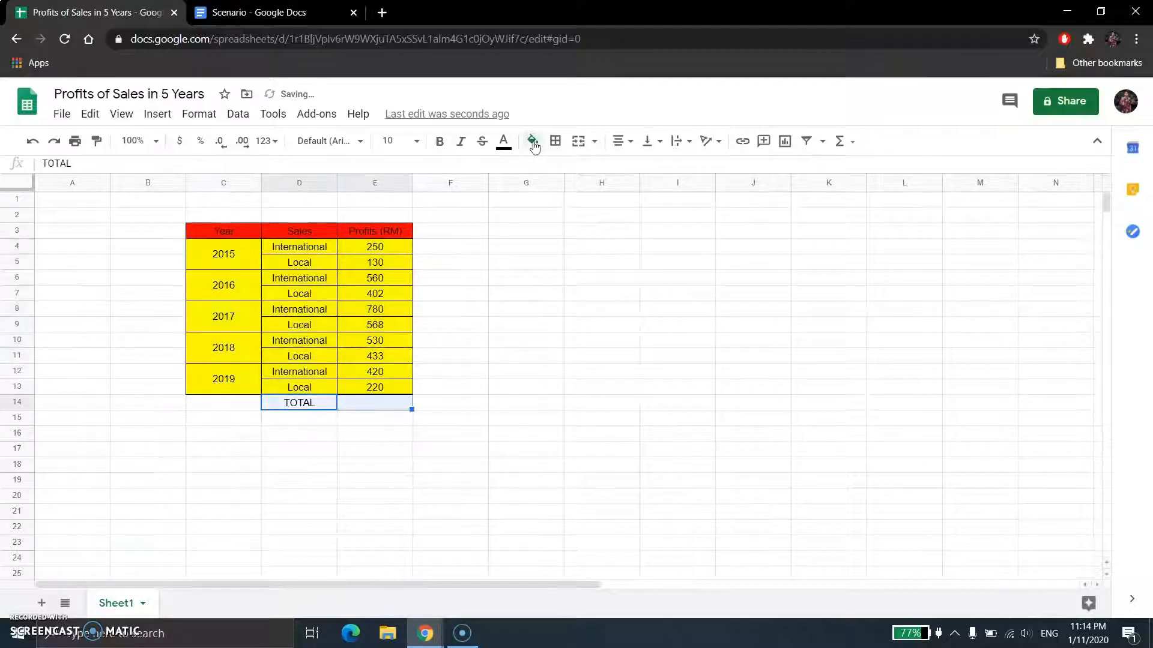
pyautogui.click(532, 142)
pyautogui.click(649, 211)
pyautogui.click(405, 425)
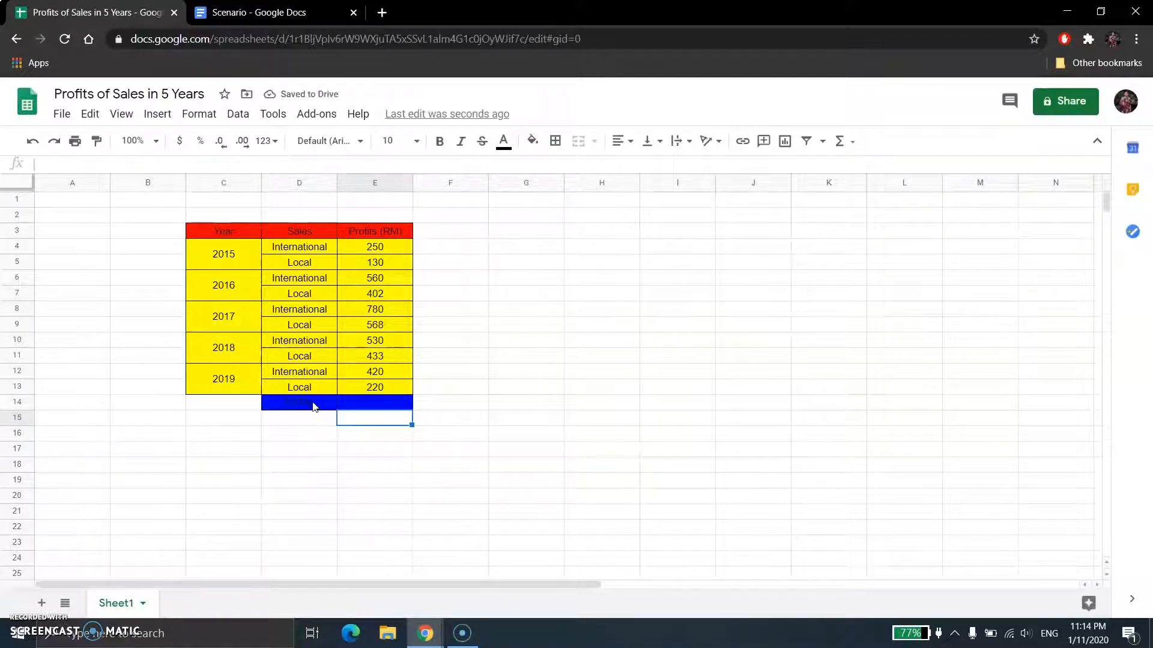
# Change the fill colour of the total row cells D14:E14 to cyan.
pyautogui.moveTo(314, 407); pyautogui.dragTo(384, 403)
pyautogui.click(532, 142)
pyautogui.click(624, 214)
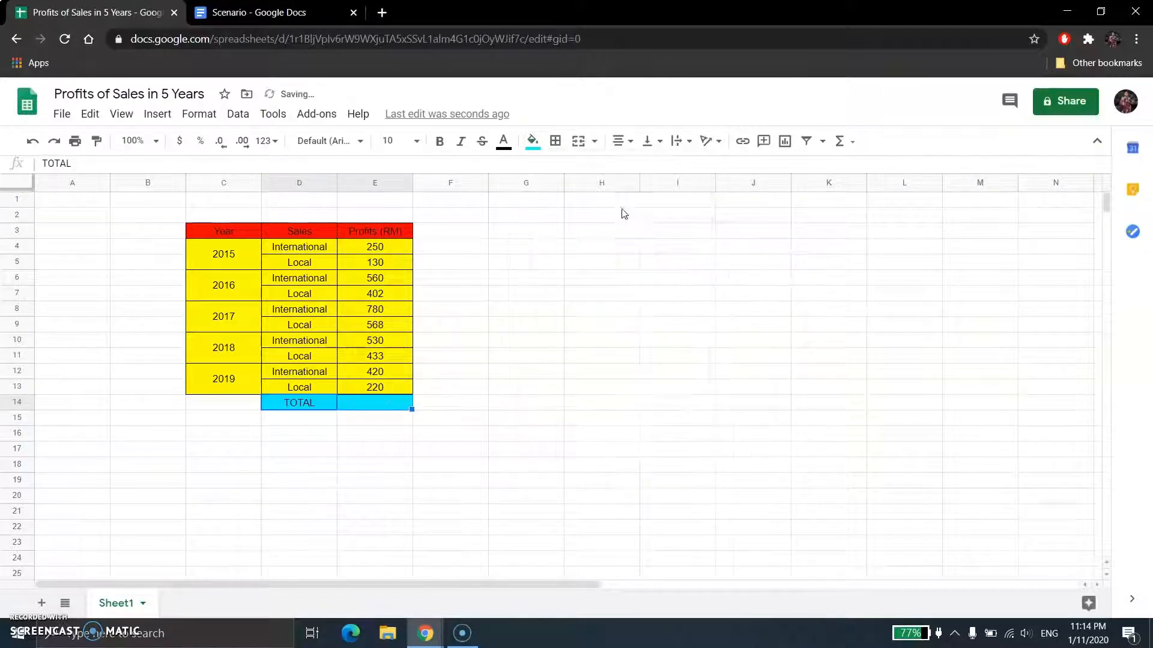
pyautogui.click(355, 427)
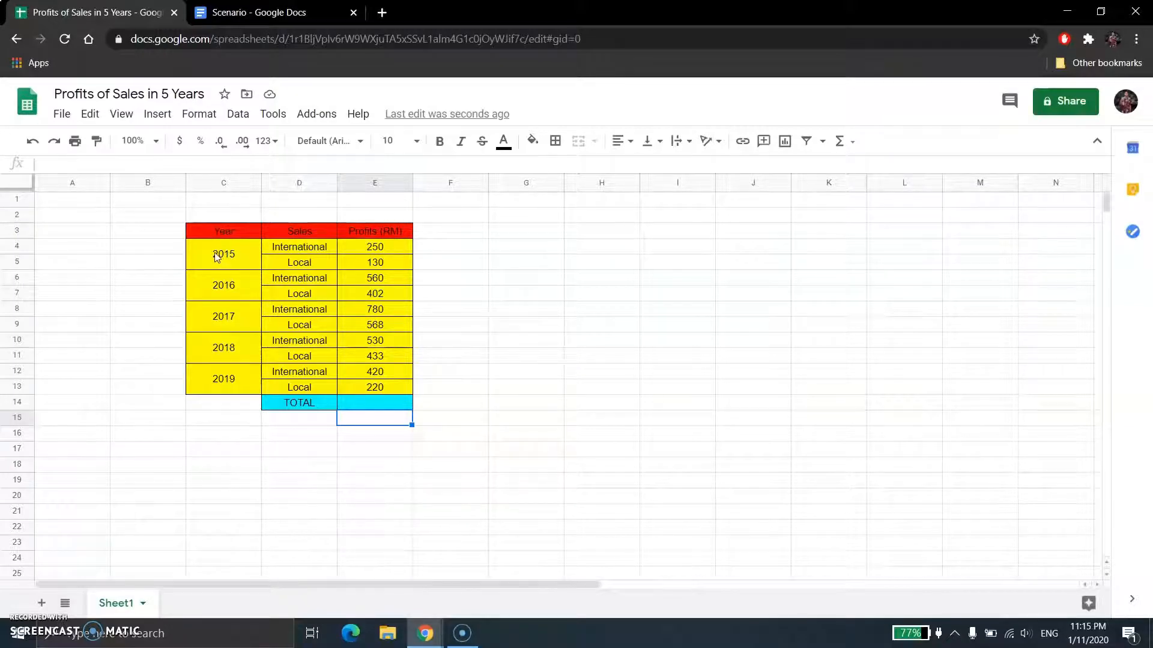
# Try green and magenta text colours on the data cells C4:E13.
pyautogui.moveTo(217, 257); pyautogui.dragTo(367, 383)
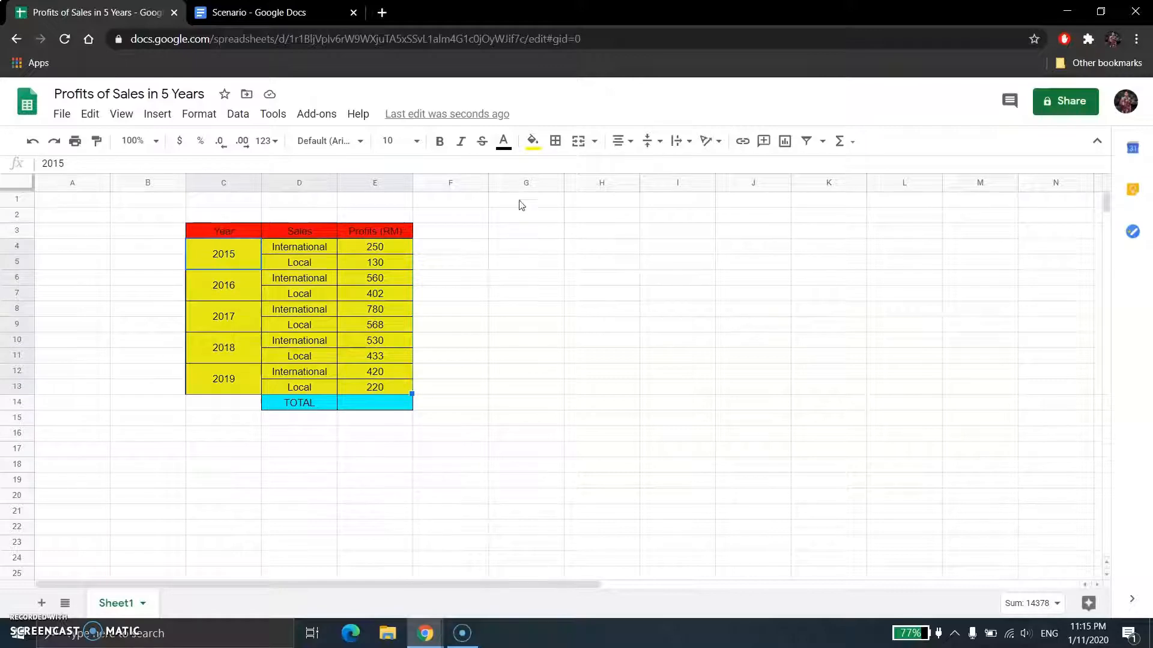
pyautogui.click(505, 144)
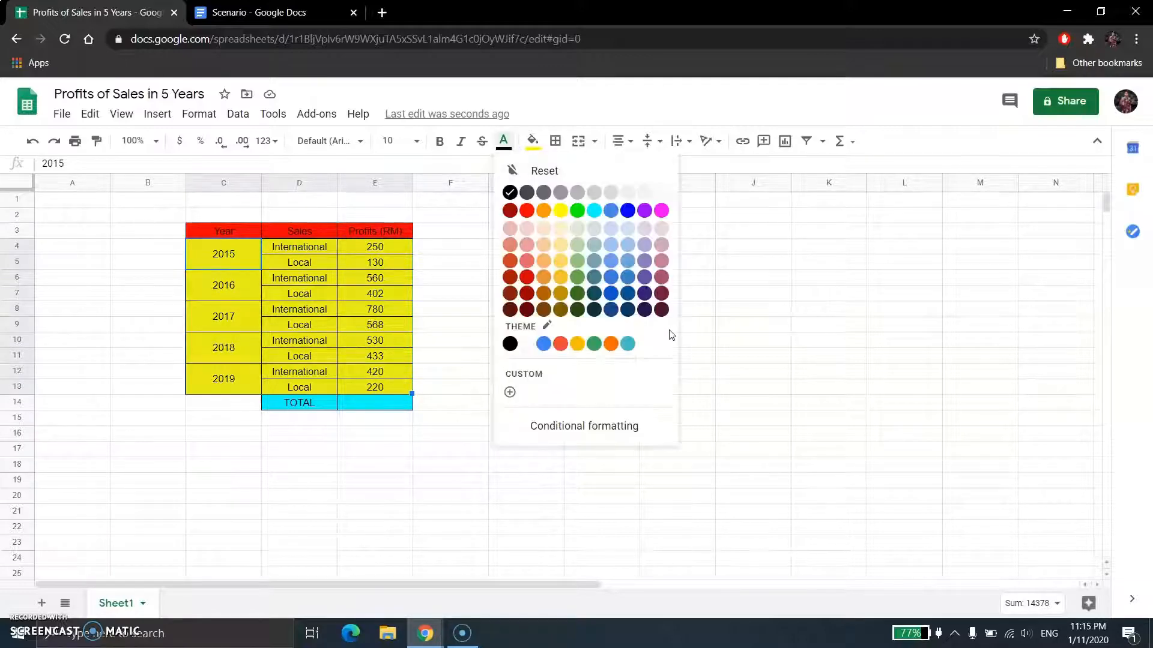
pyautogui.click(577, 210)
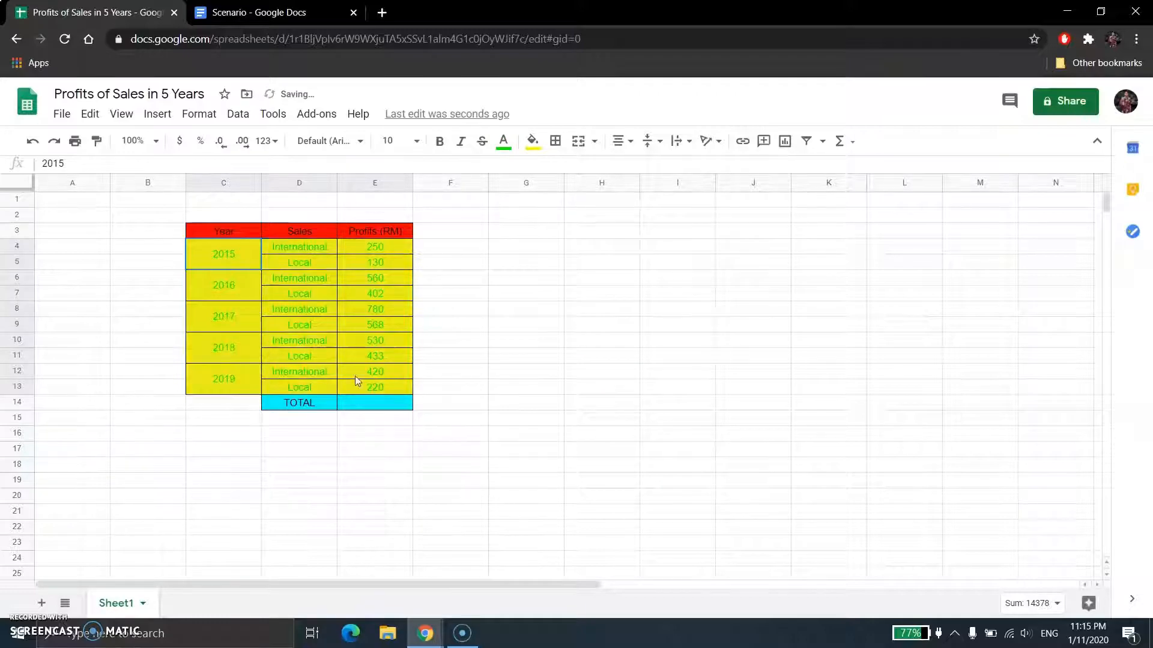
pyautogui.click(503, 142)
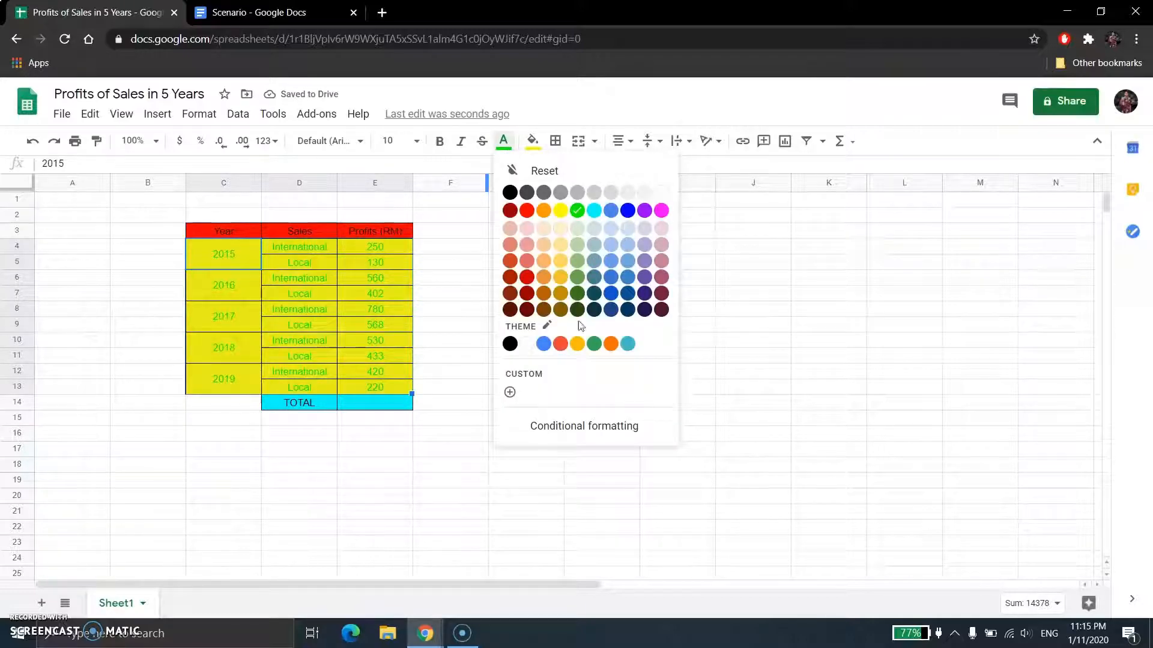
pyautogui.click(663, 210)
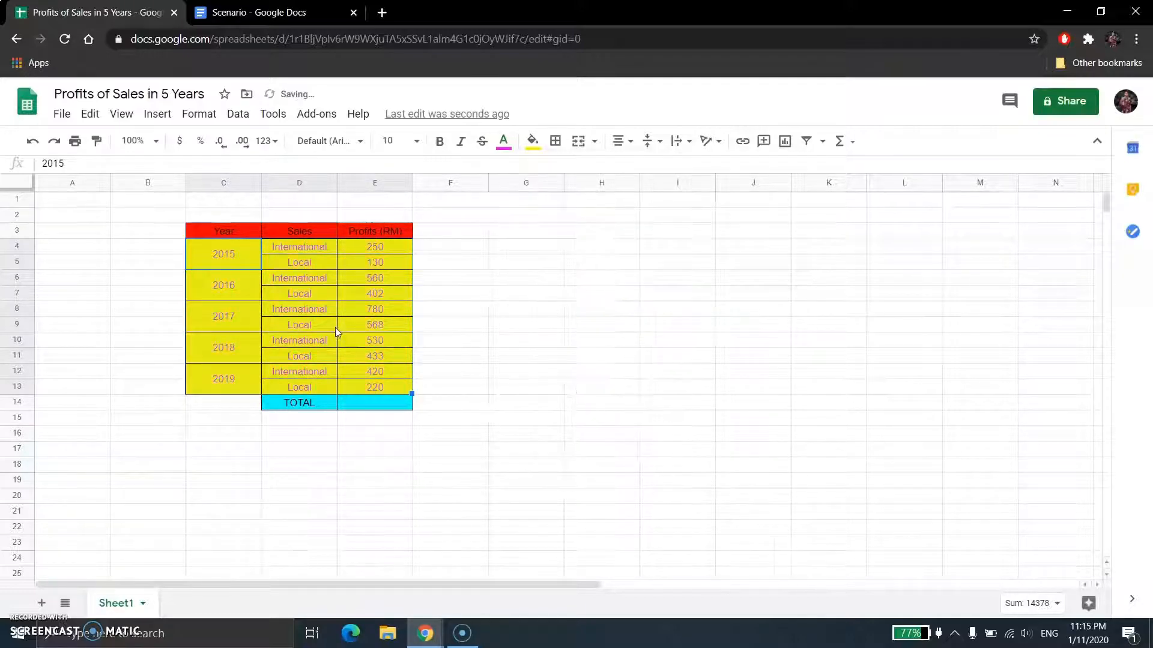
pyautogui.moveTo(237, 234); pyautogui.dragTo(369, 233)
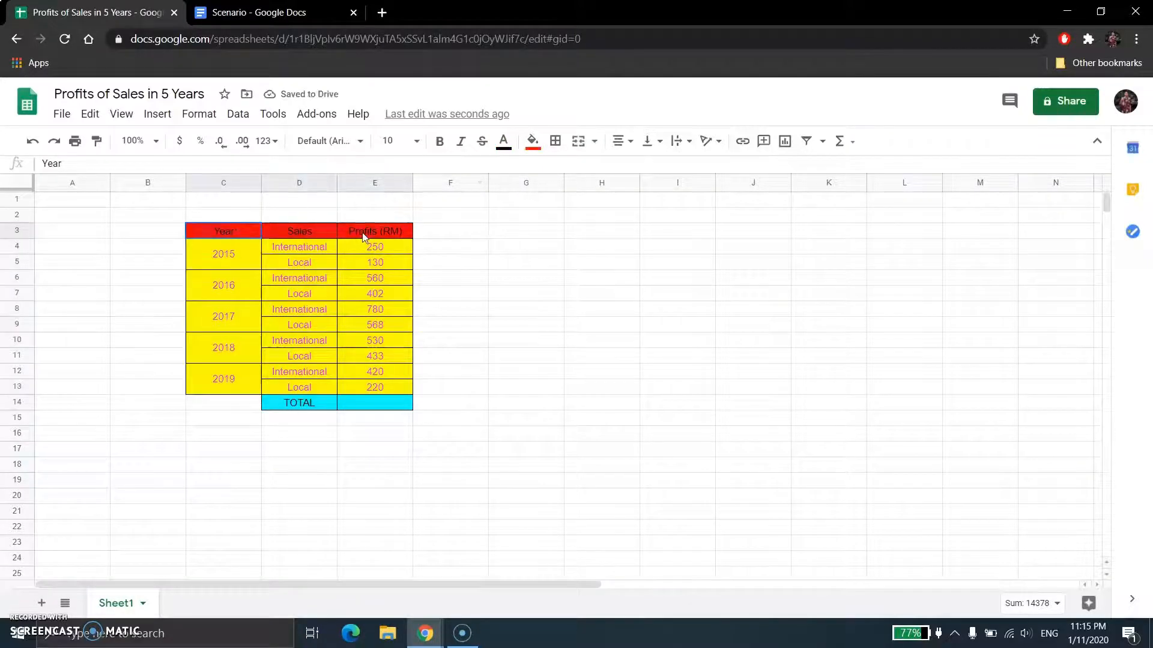
# Set the text colour of the data cells C4:E13 back to black.
pyautogui.moveTo(223, 259); pyautogui.dragTo(380, 385)
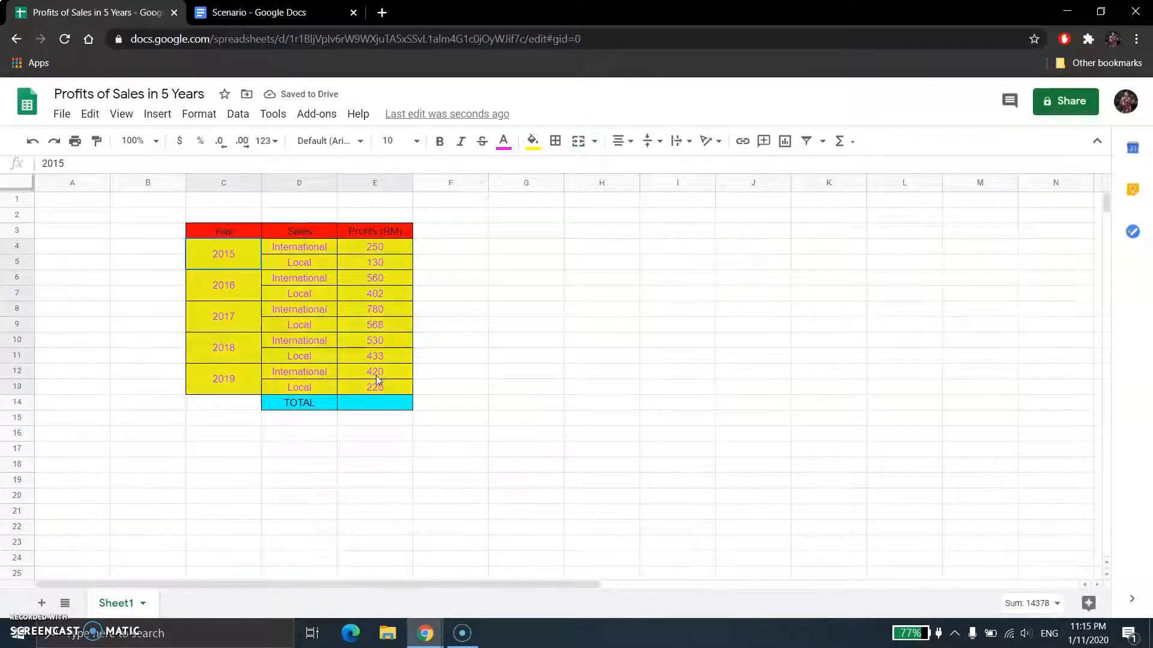
pyautogui.click(505, 143)
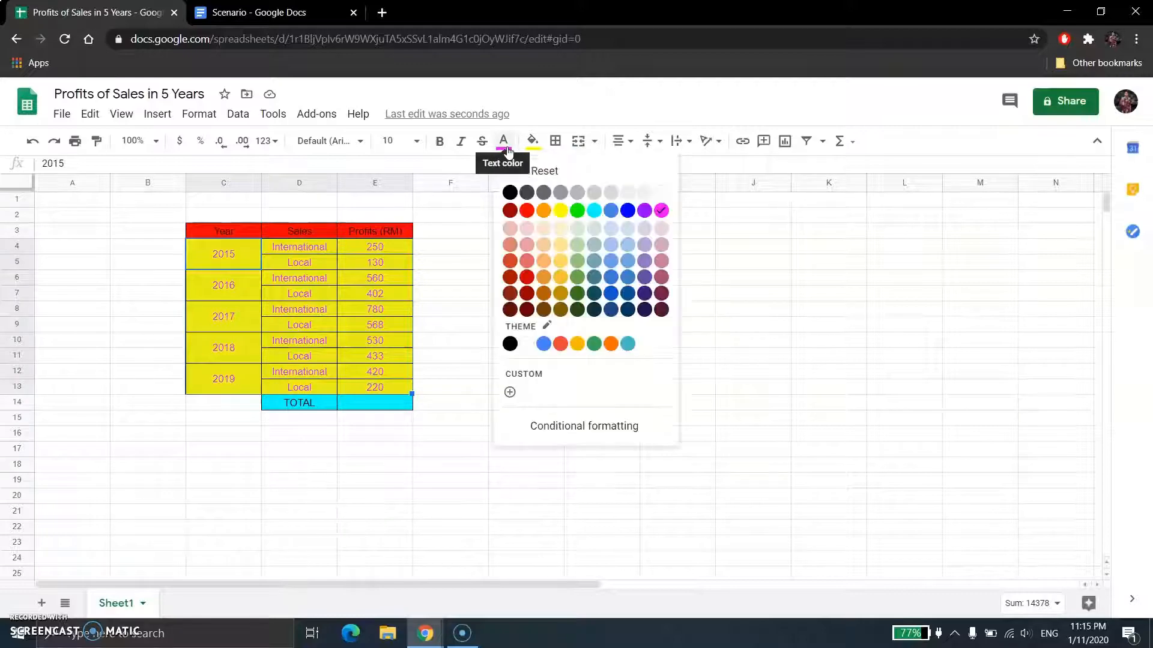
pyautogui.click(508, 194)
pyautogui.click(389, 419)
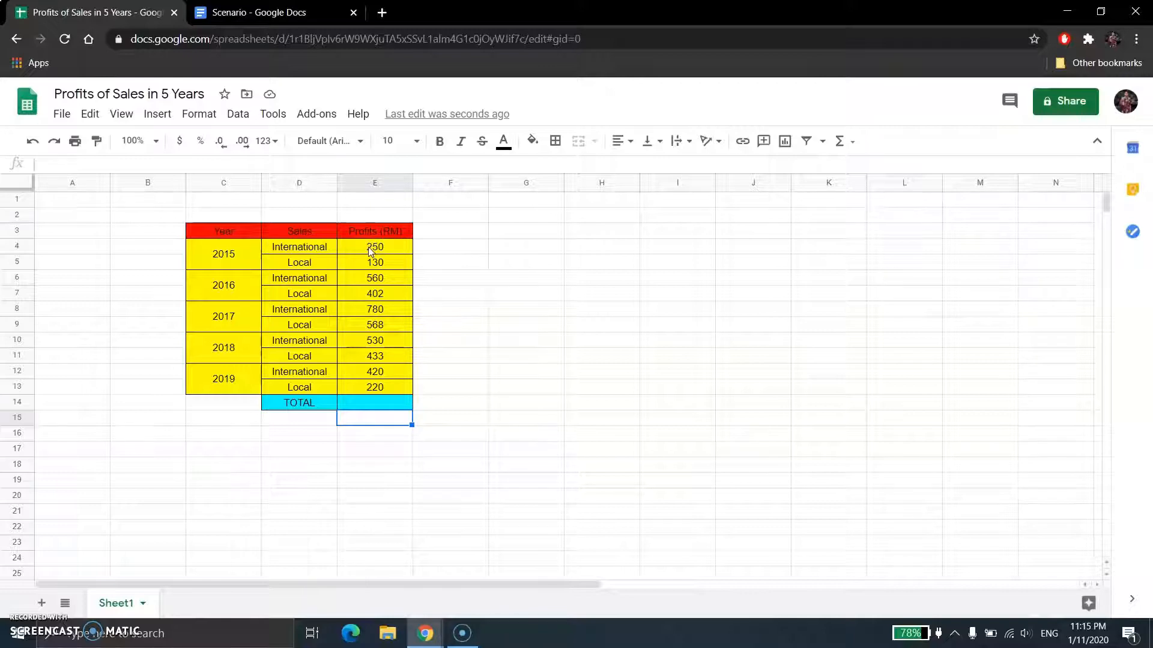
# Format the profit values in E4:E13 to show two decimal places.
pyautogui.moveTo(365, 251); pyautogui.dragTo(413, 390)
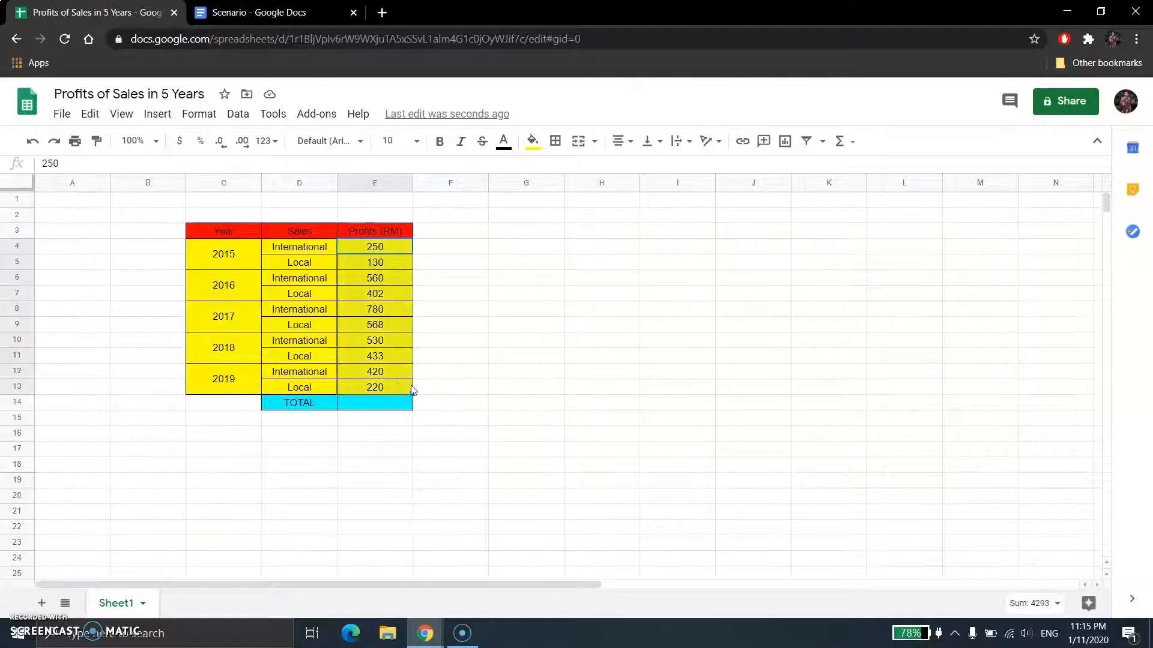
pyautogui.click(243, 144)
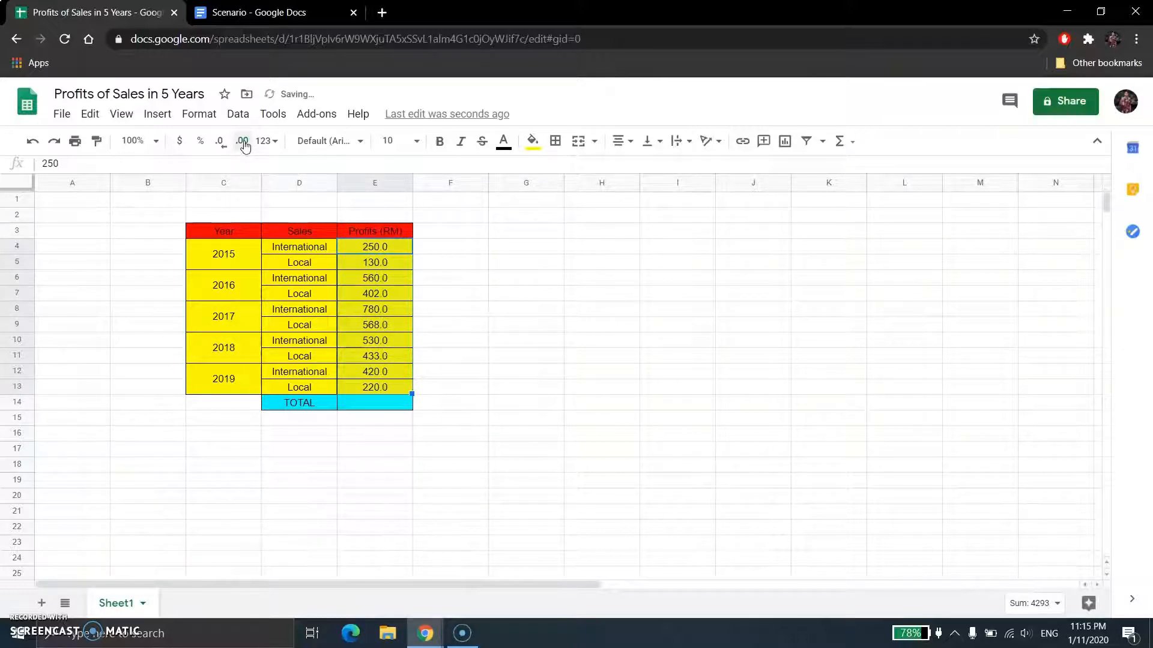
pyautogui.click(243, 144)
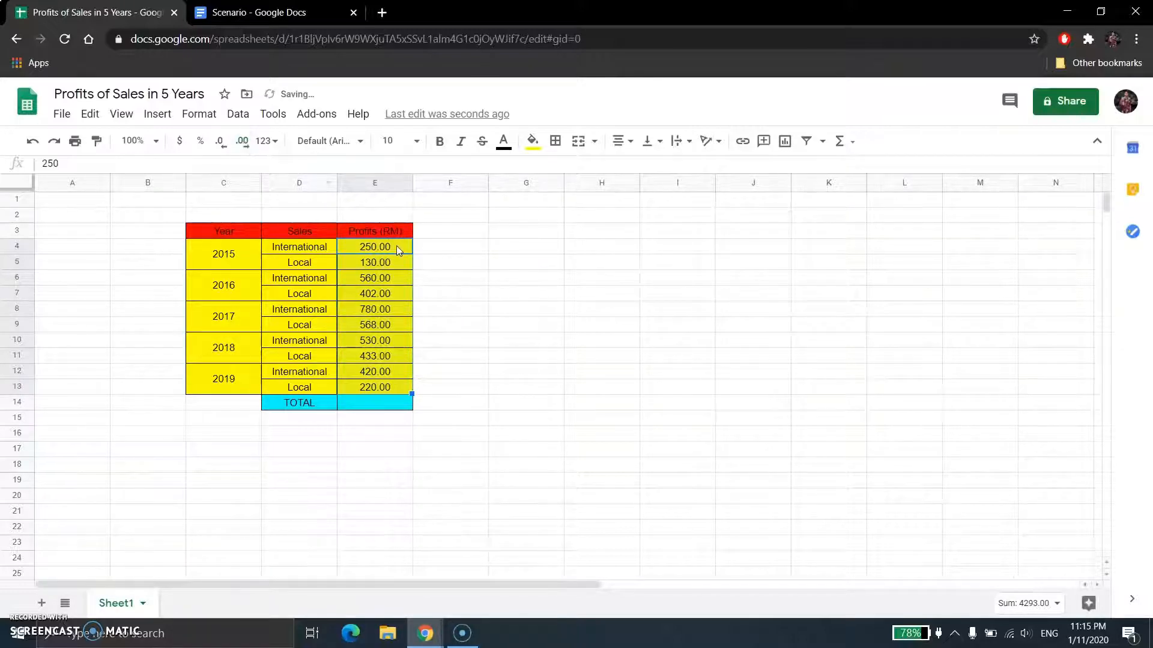
pyautogui.click(394, 421)
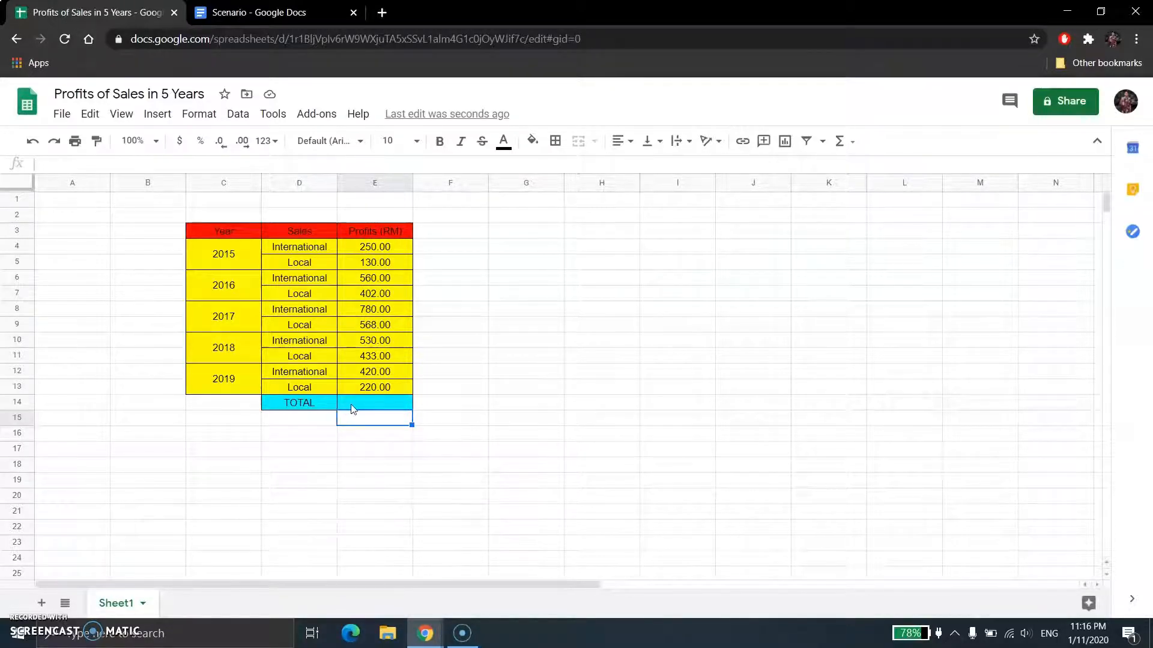
# Use Explore to place the SUM of the profits E4:E13 in total cell E14, and undo the insertion.
pyautogui.click(1080, 611)
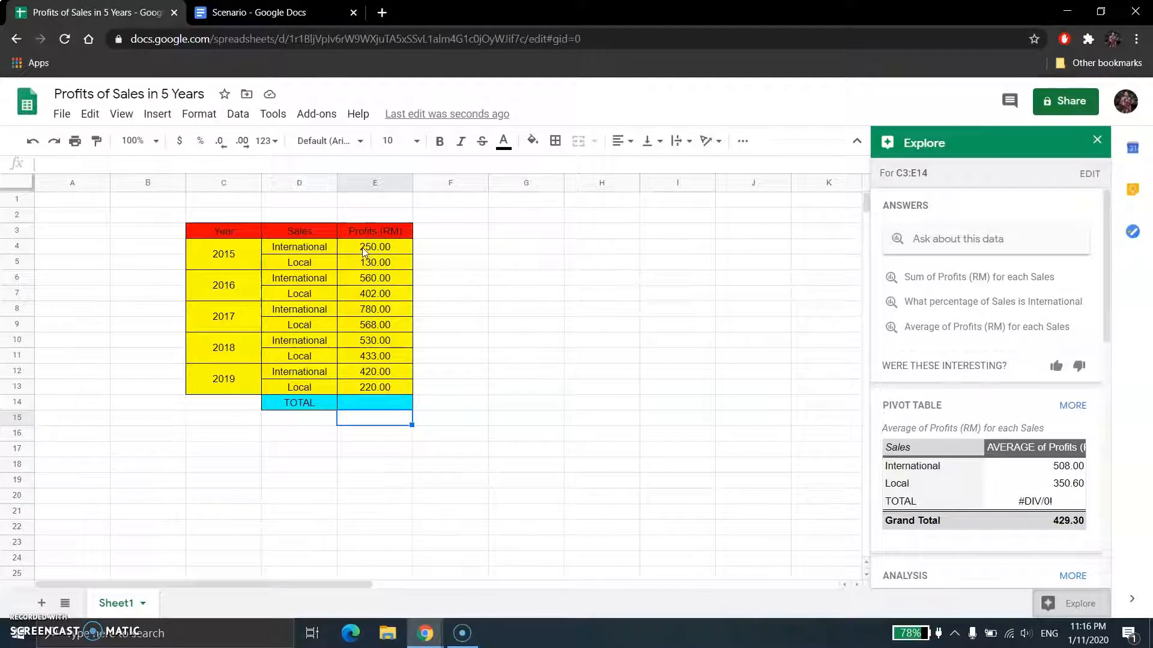
pyautogui.moveTo(354, 246); pyautogui.dragTo(372, 388)
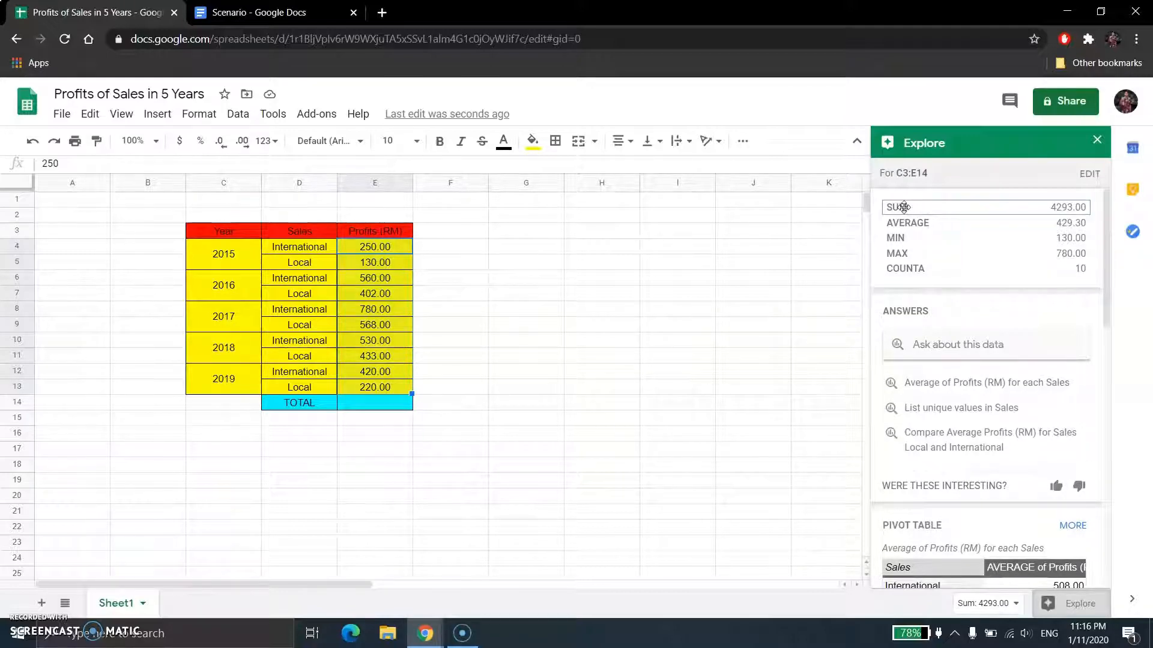
pyautogui.moveTo(904, 207); pyautogui.dragTo(377, 406)
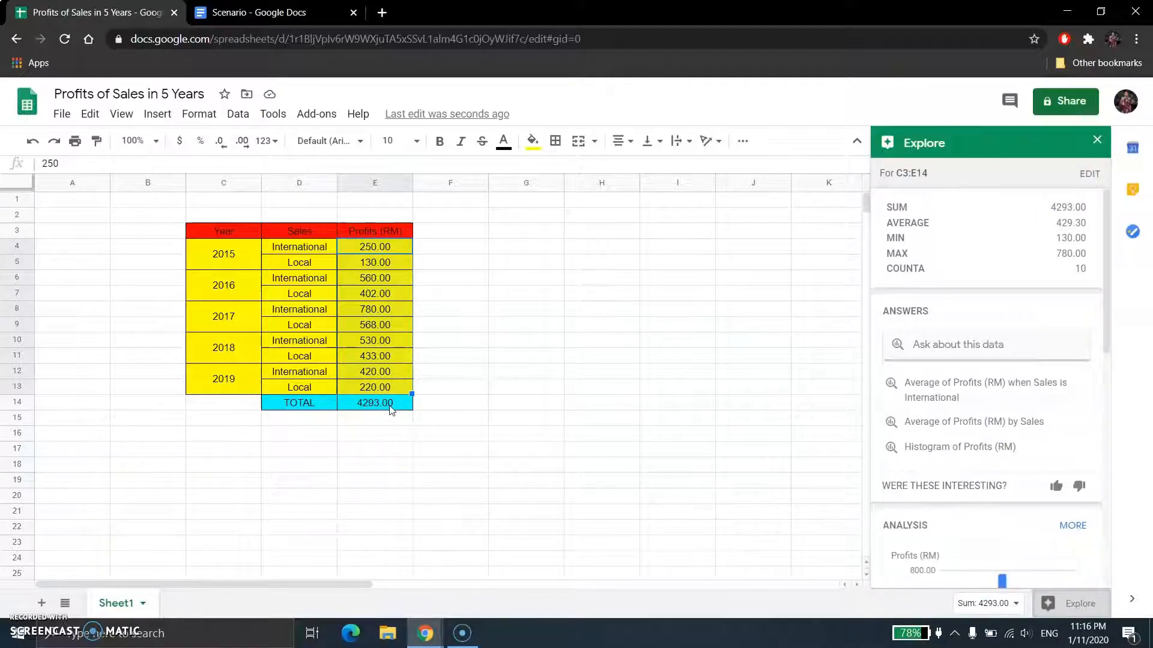
pyautogui.click(1096, 143)
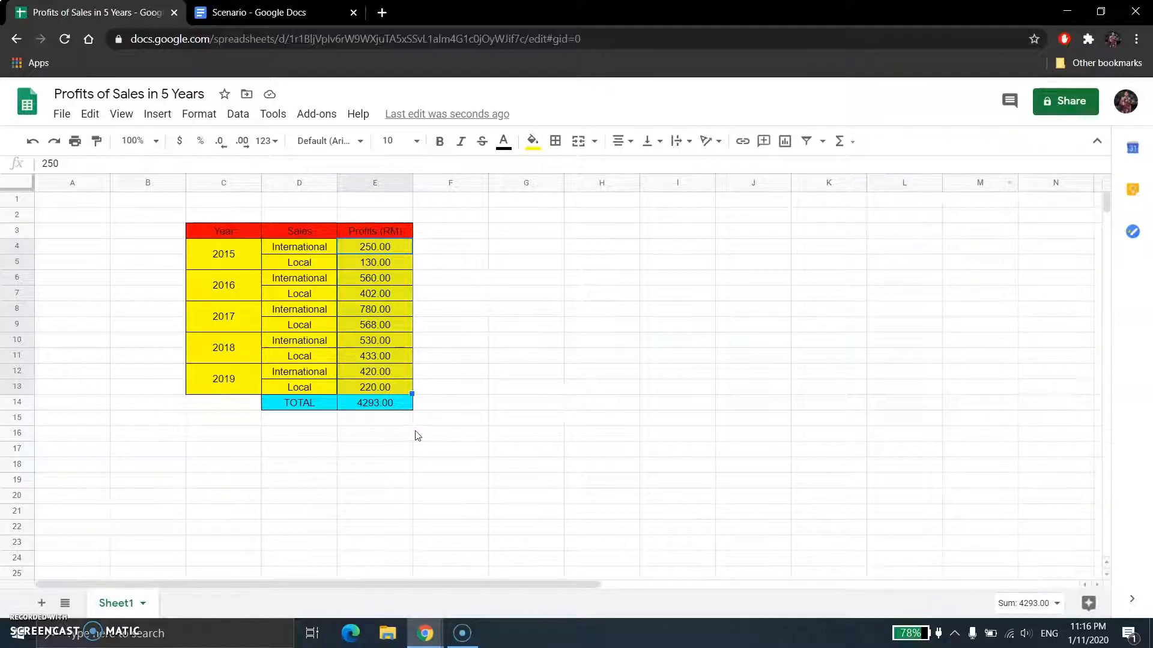
pyautogui.click(32, 140)
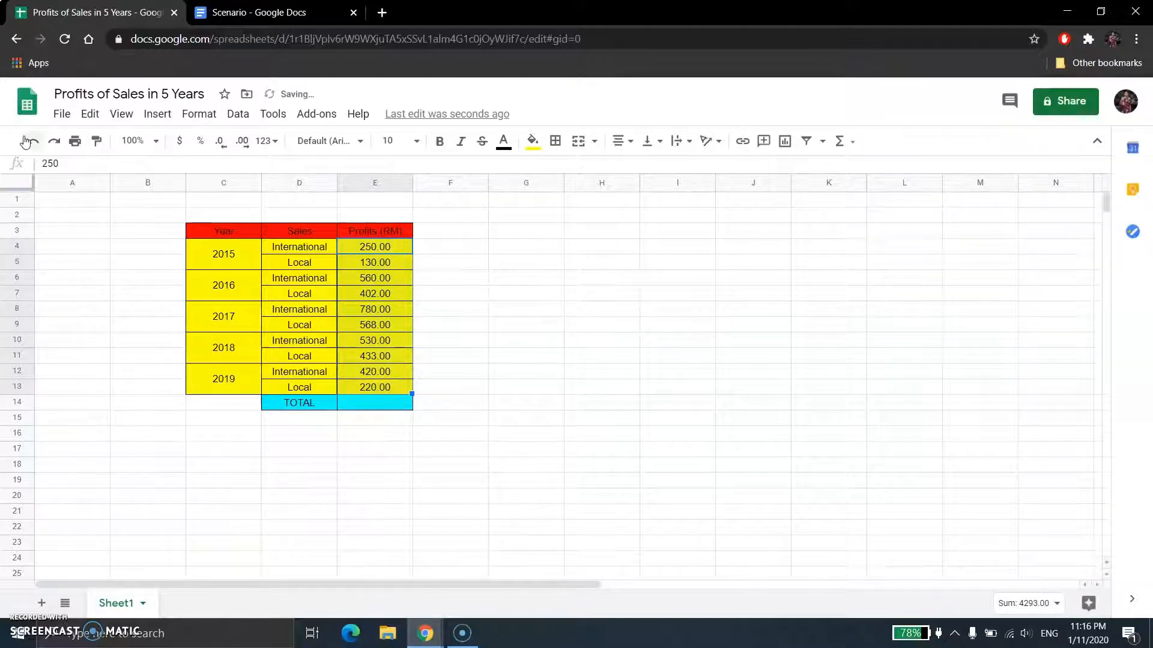
# Insert the SUM function over E4:E13 in total cell E14 from the function list, and undo it.
pyautogui.click(388, 401)
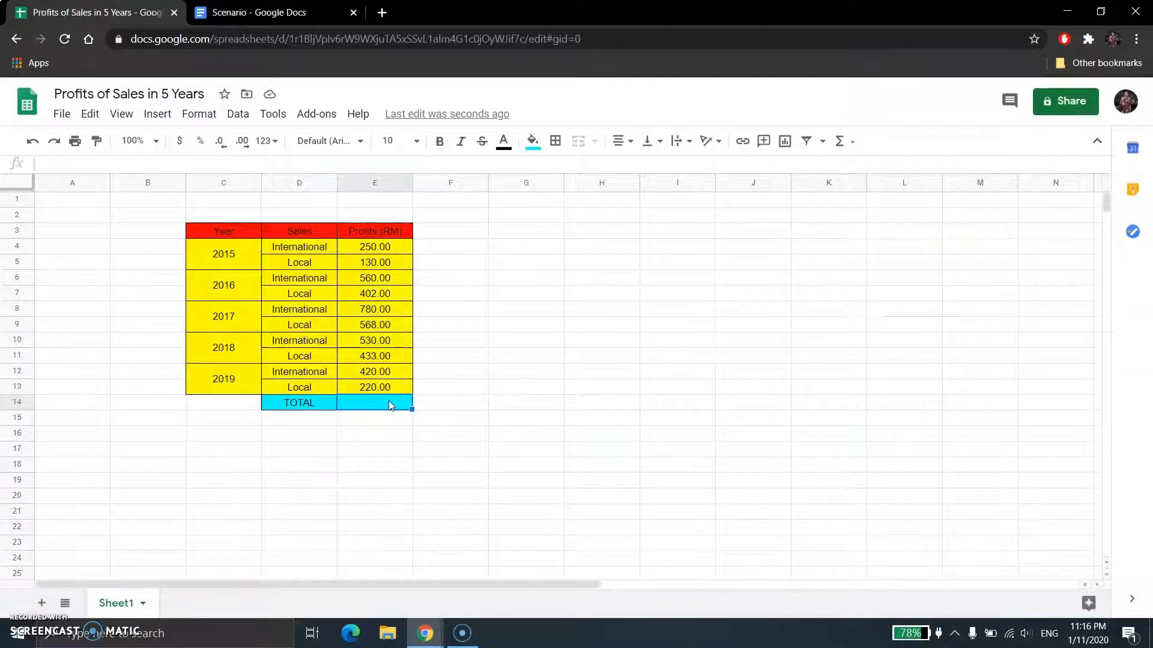
pyautogui.click(845, 144)
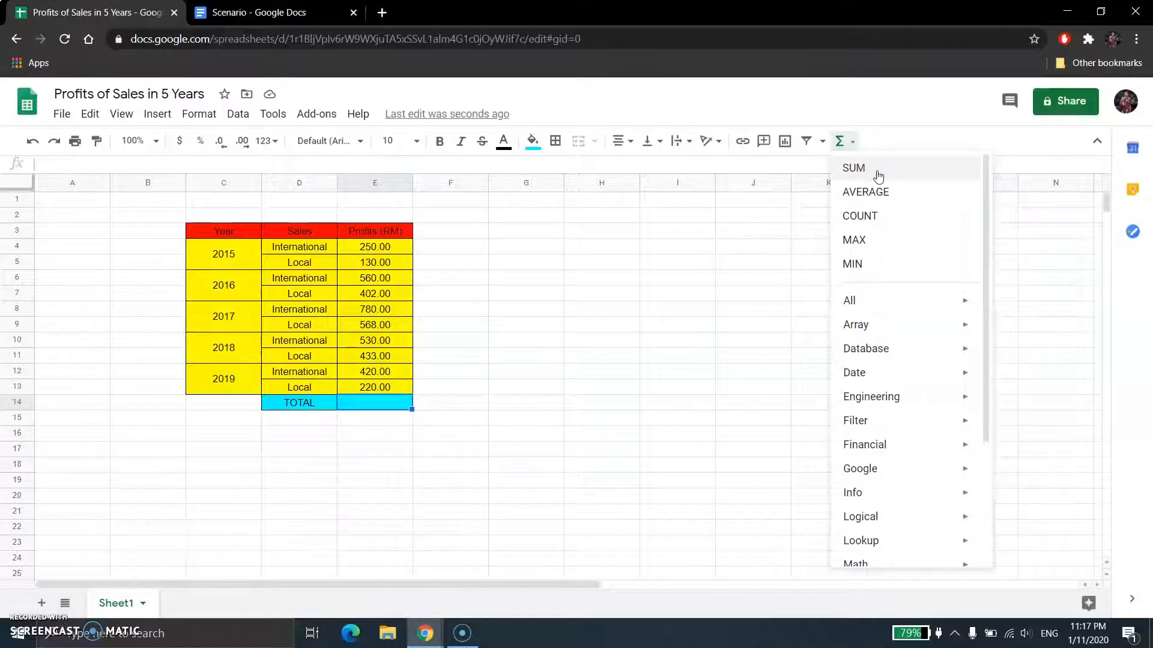
pyautogui.click(879, 175)
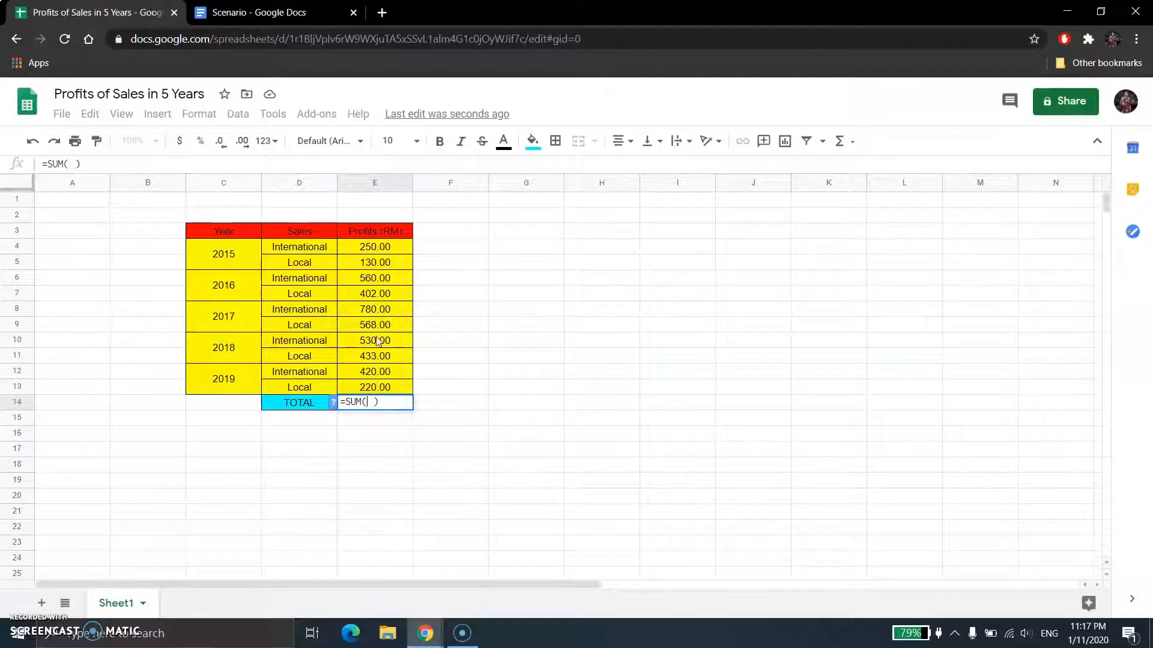
pyautogui.moveTo(362, 247); pyautogui.dragTo(388, 384)
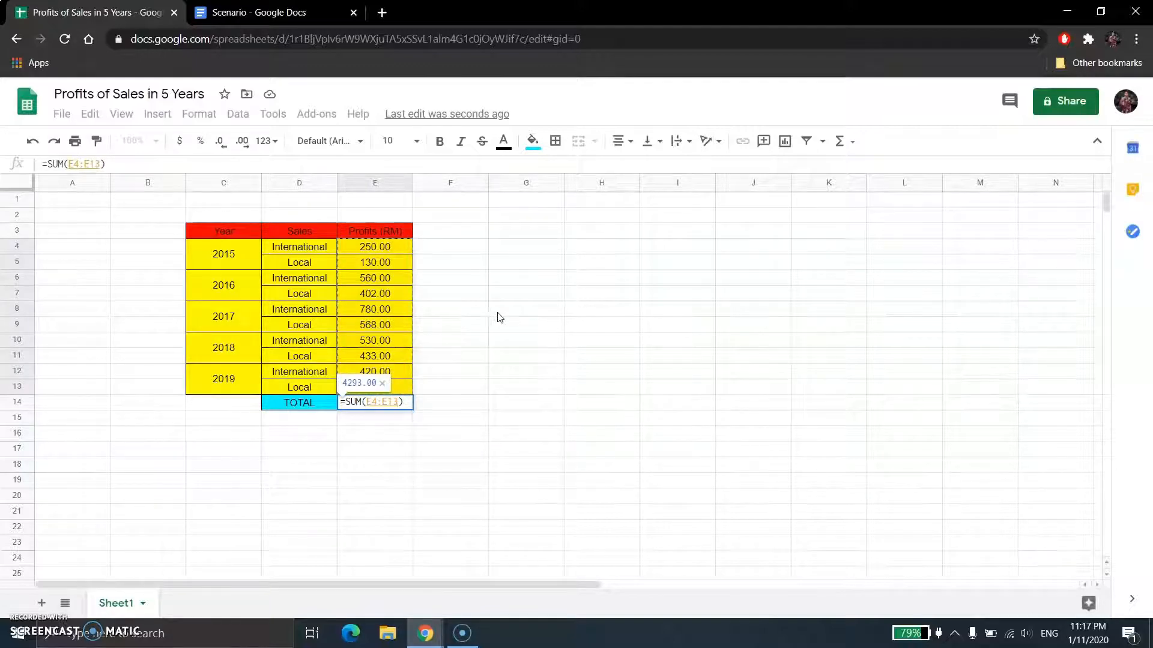
pyautogui.press('Return')
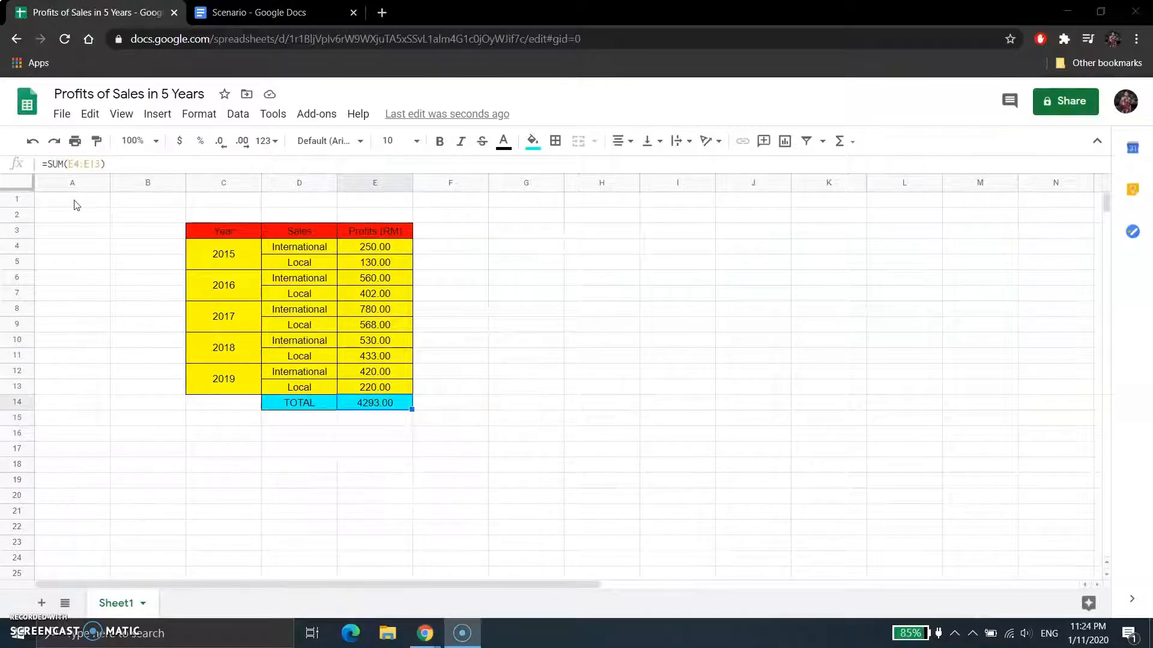
pyautogui.click(33, 142)
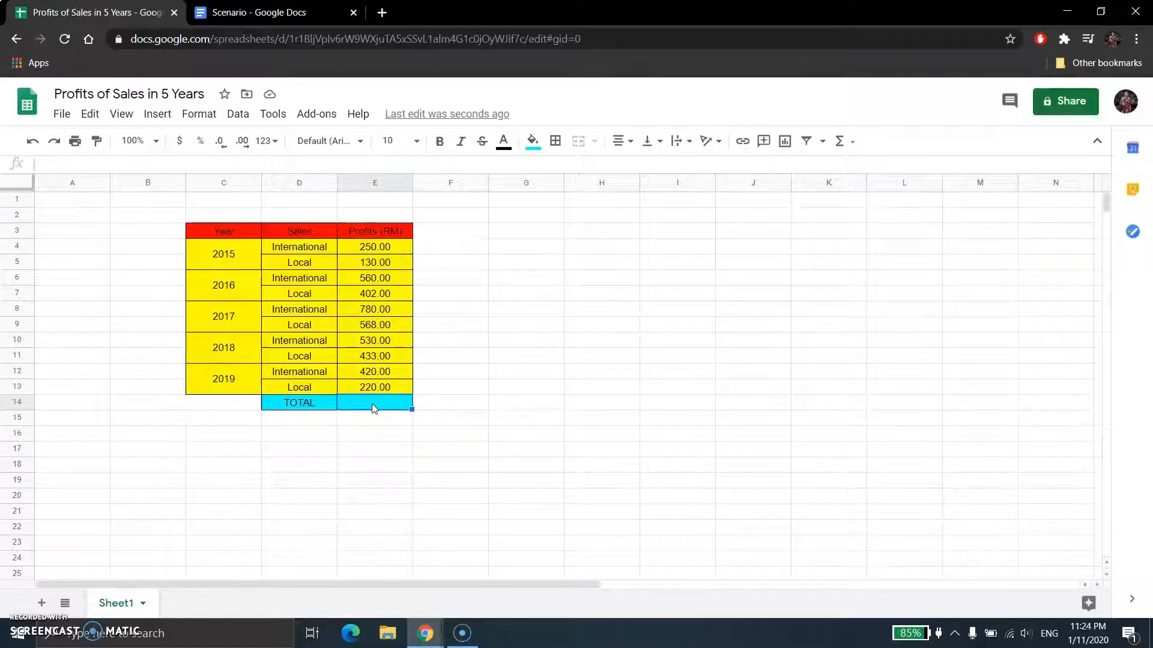
# Enter the formula =SUM(E4:E13) in total cell E14.
pyautogui.doubleClick(373, 404)
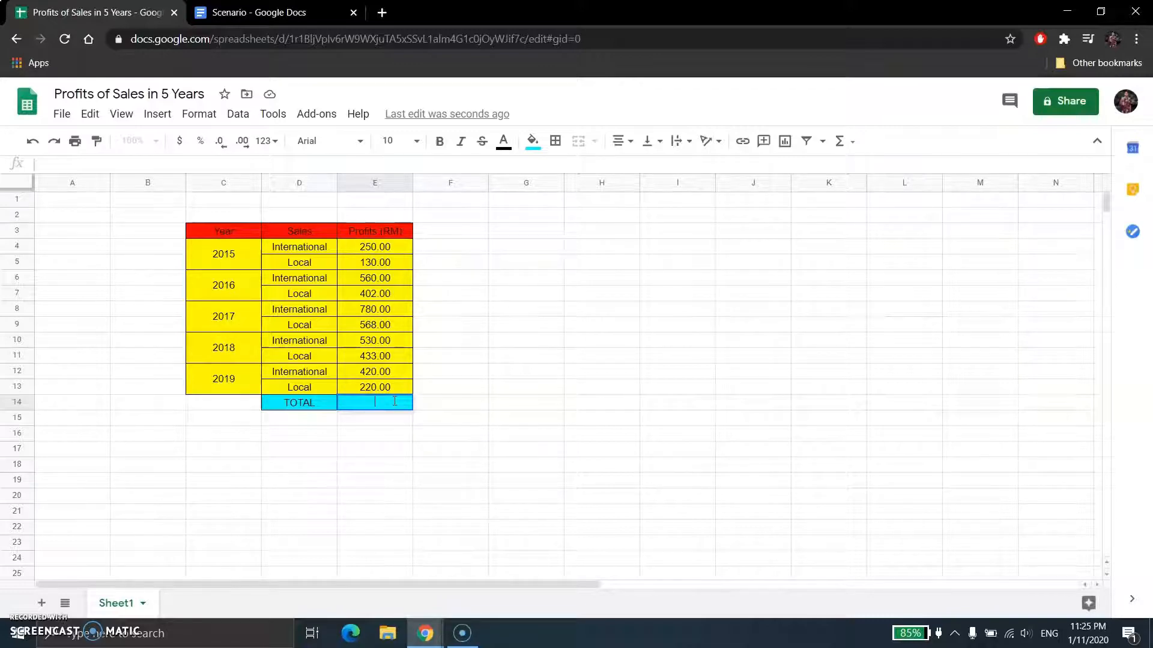
pyautogui.write('=')
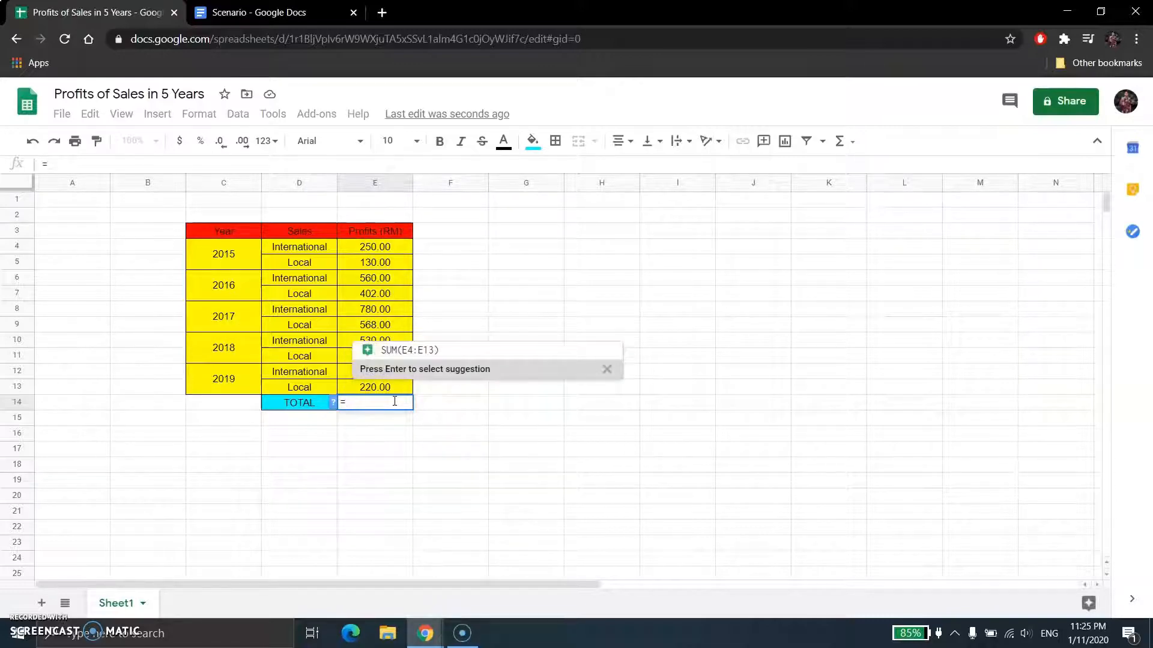
pyautogui.write('SUM')
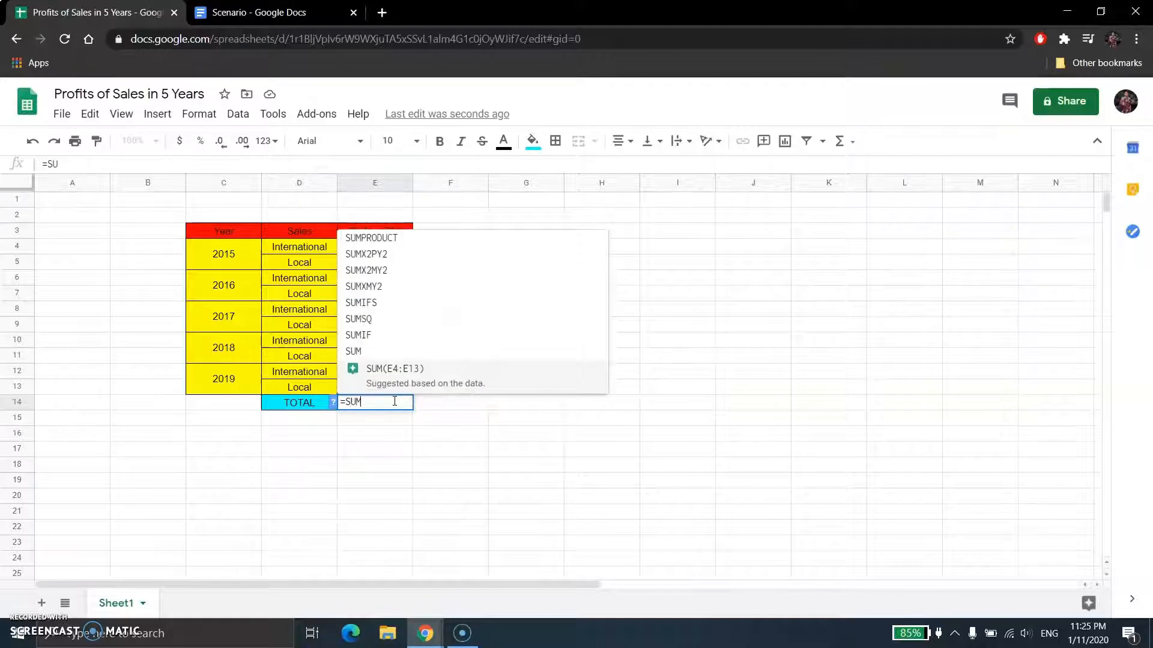
pyautogui.write('(')
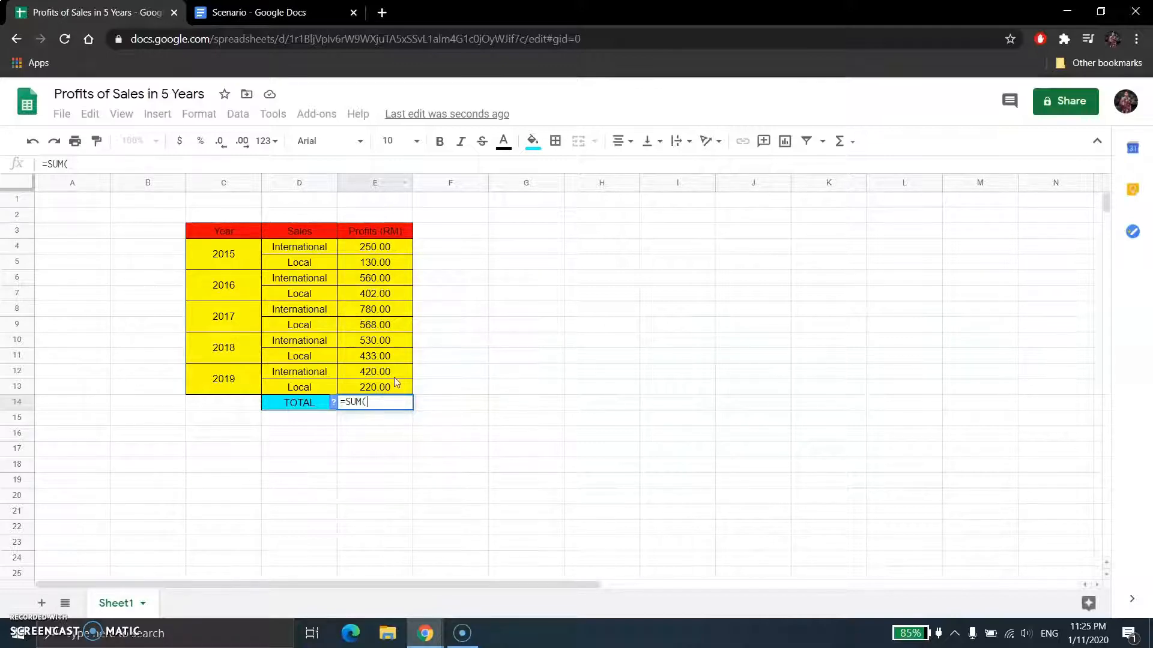
pyautogui.write('4')
pyautogui.press('BackSpace')
pyautogui.write('E4')
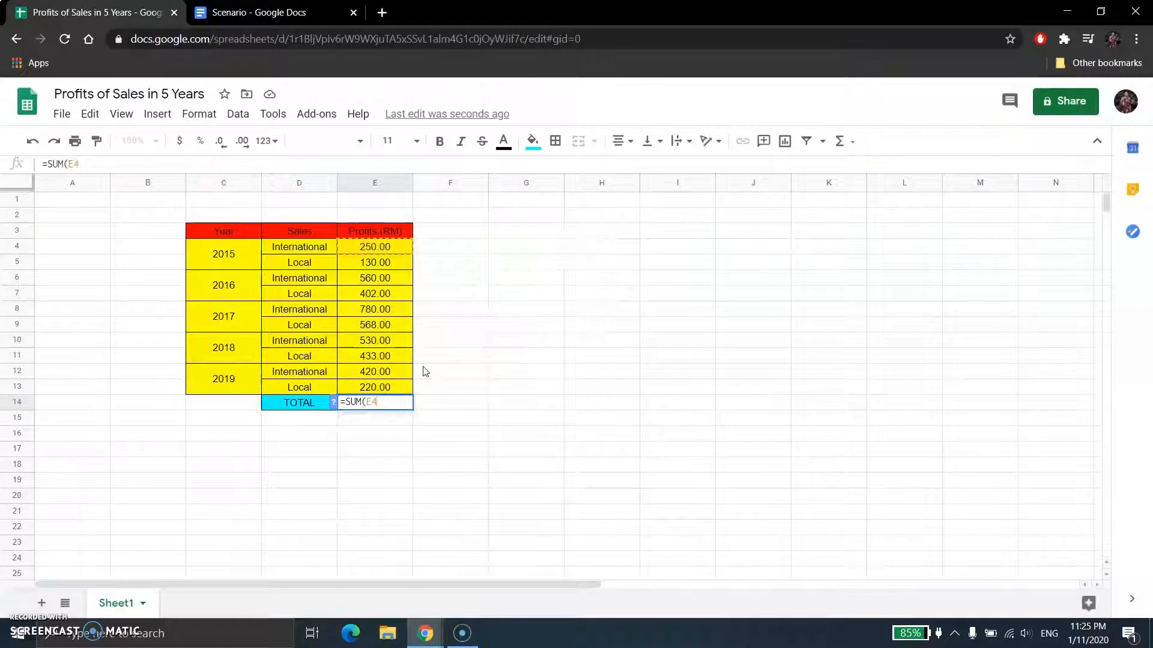
pyautogui.write(':')
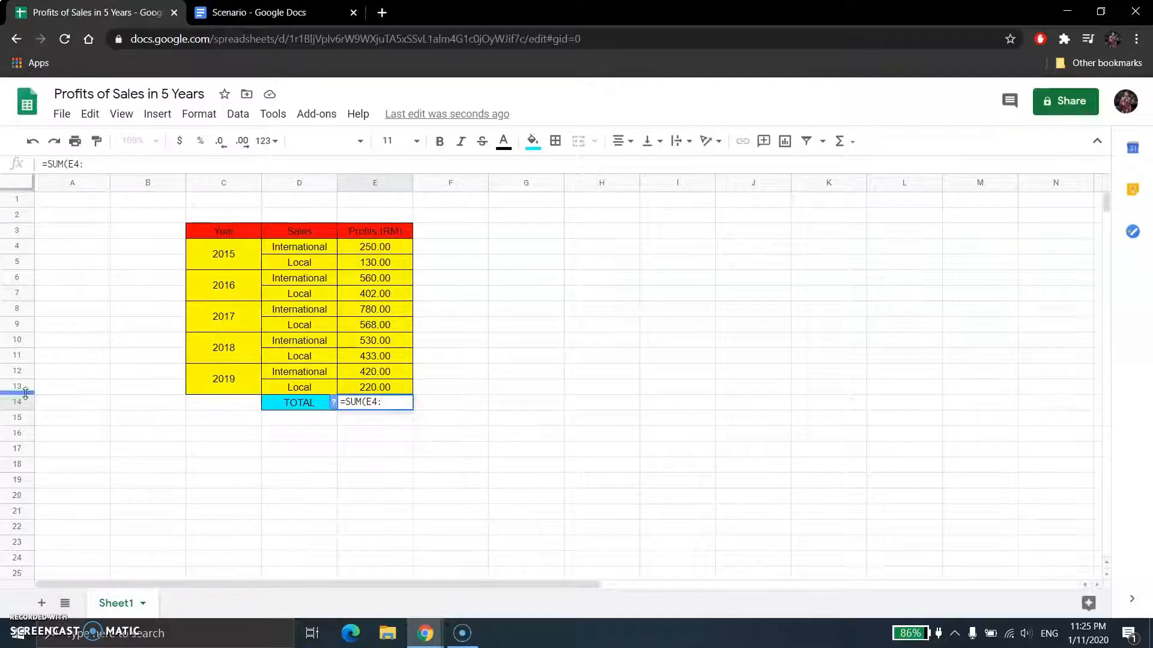
pyautogui.write('E13')
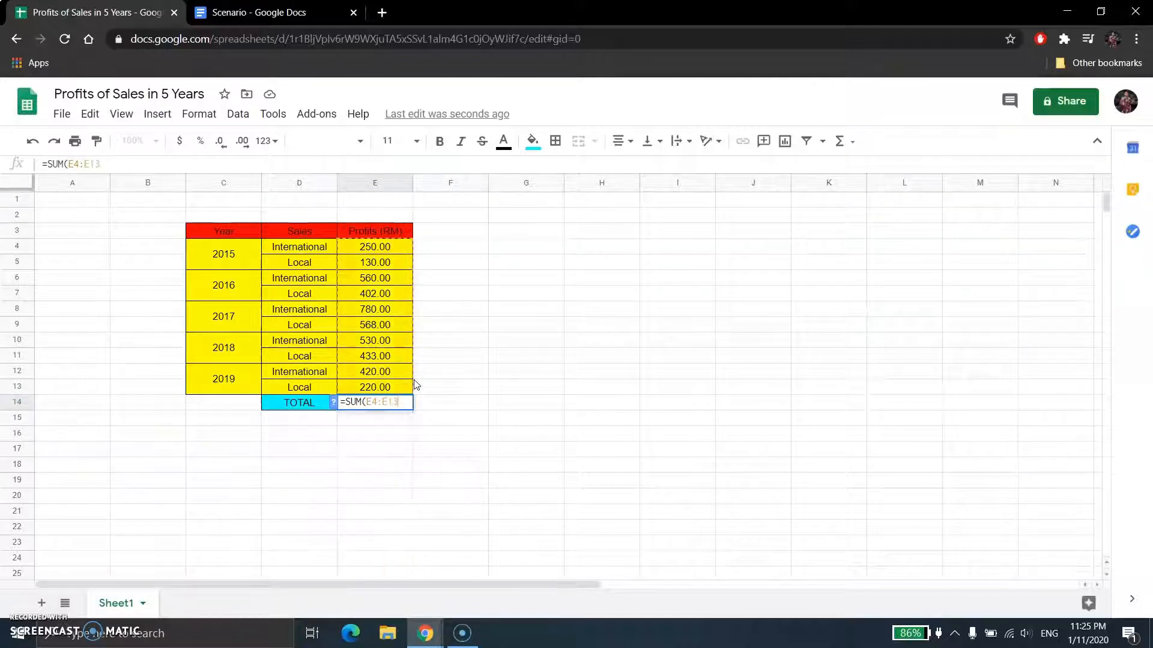
pyautogui.write(')')
pyautogui.press('Return')
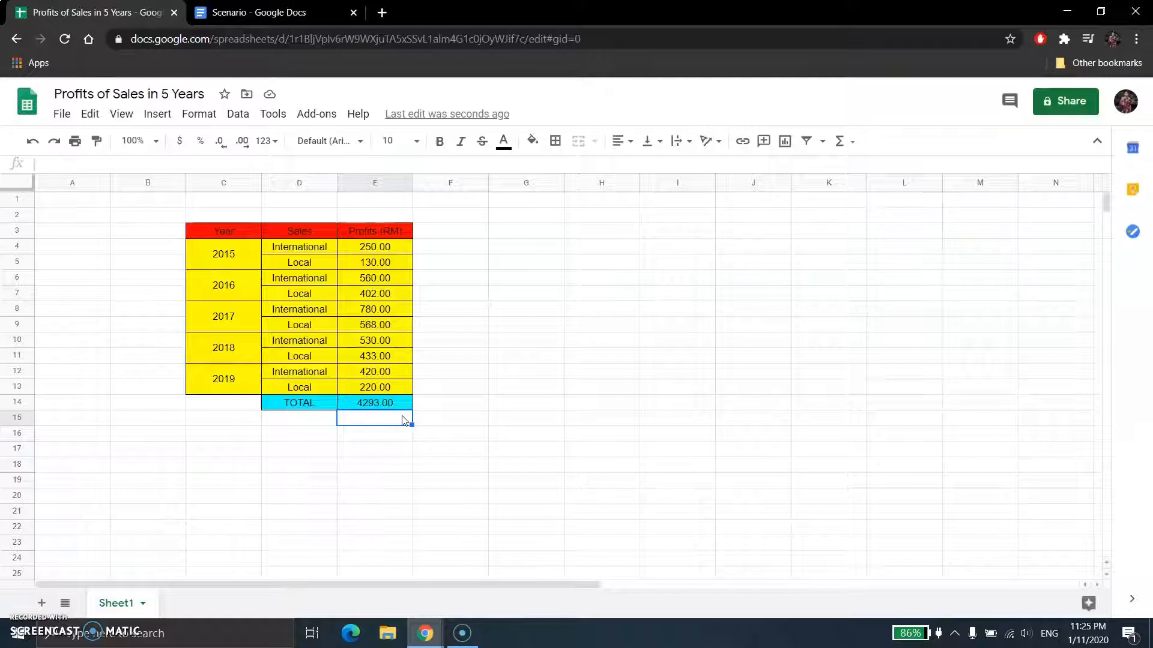
# Clear the total in cell E14 and undo the deletion.
pyautogui.click(399, 406)
pyautogui.press('Delete')
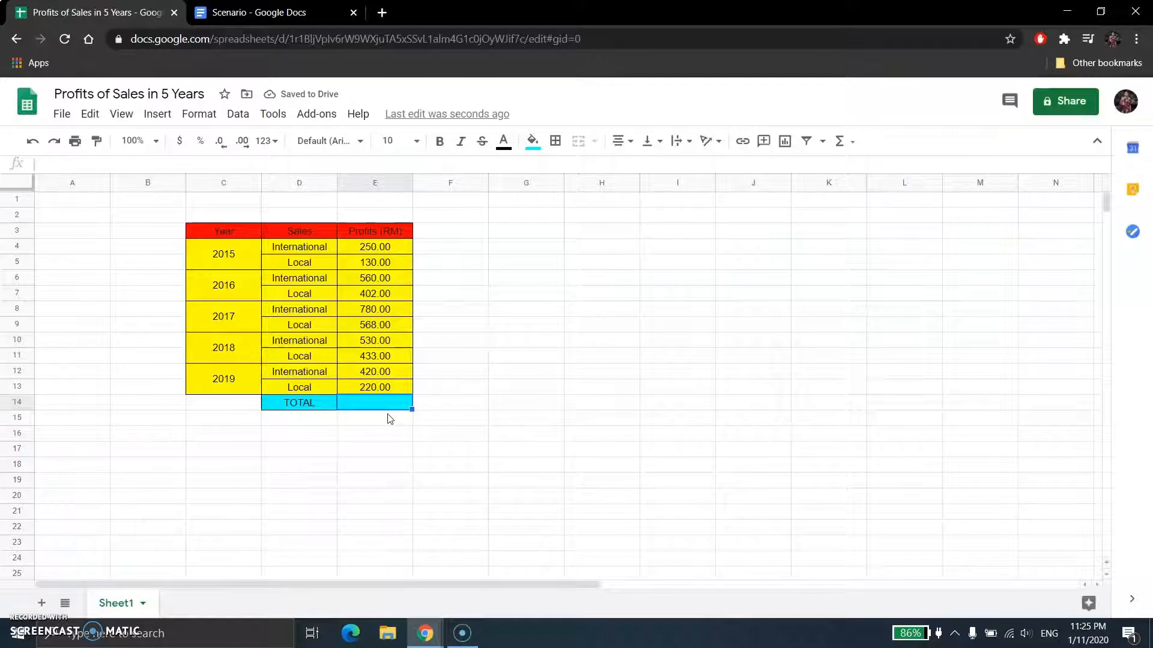
pyautogui.hotkey('ctrl', 'z')
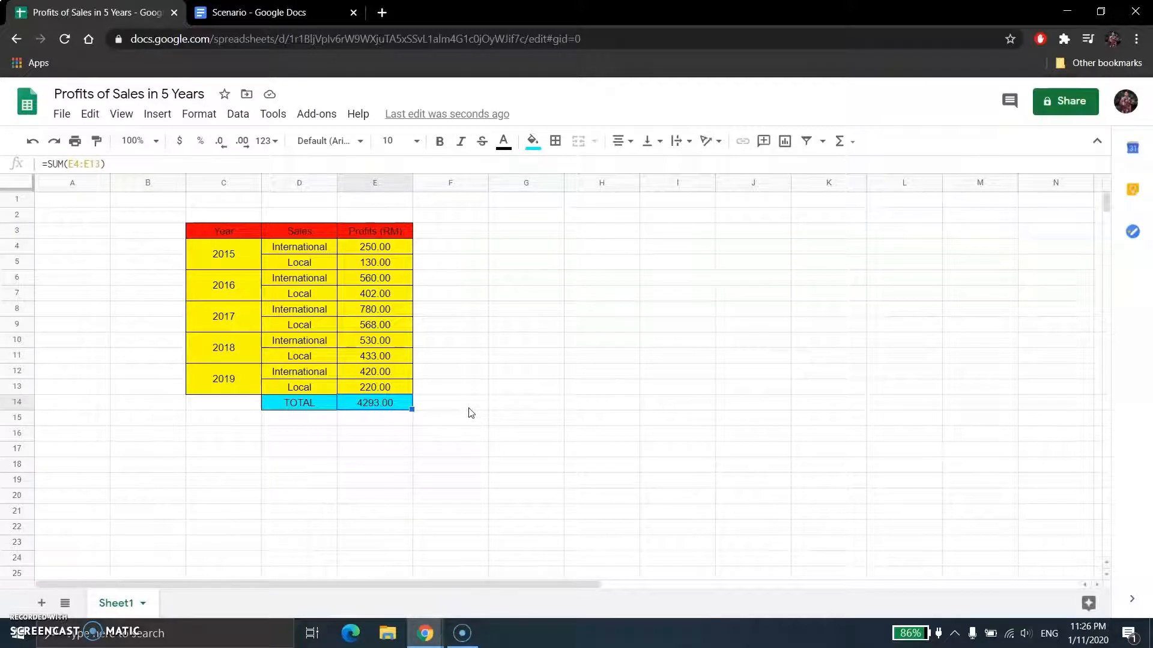
# Check the source table in the Scenario document, and select the table range C3:E13 back in the spreadsheet.
pyautogui.hotkey('ctrl', 'Tab')
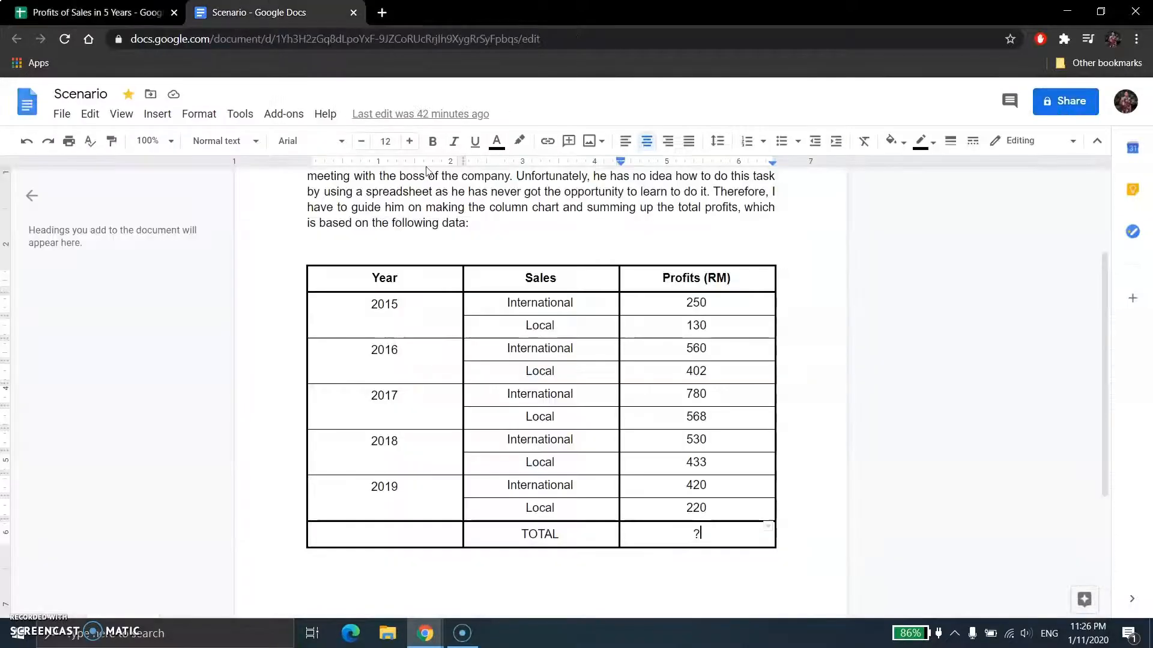
pyautogui.hotkey('ctrl', 'Tab')
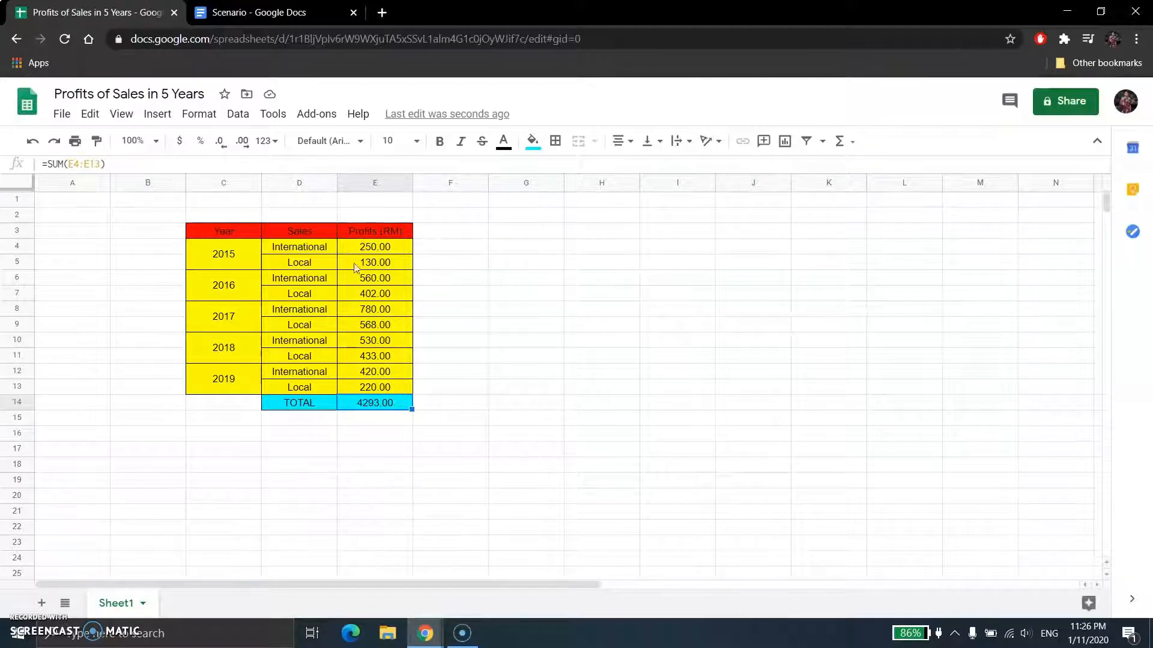
pyautogui.moveTo(214, 236); pyautogui.dragTo(373, 387)
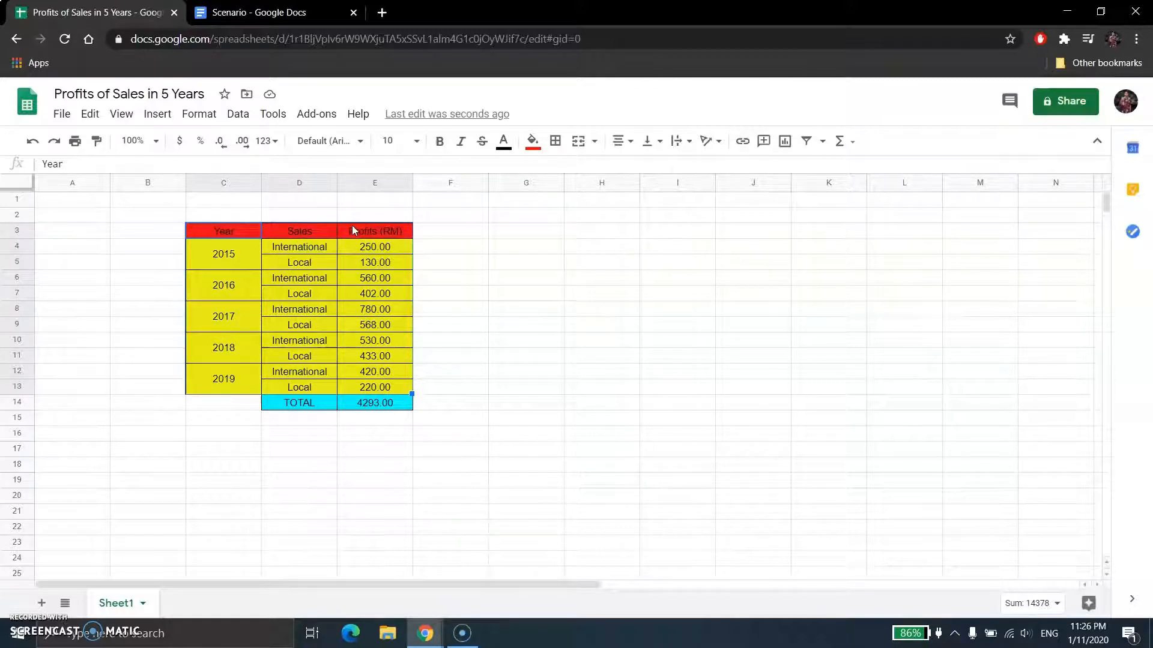
# Insert a chart of the selected range C3:E13 and delete it.
pyautogui.click(160, 116)
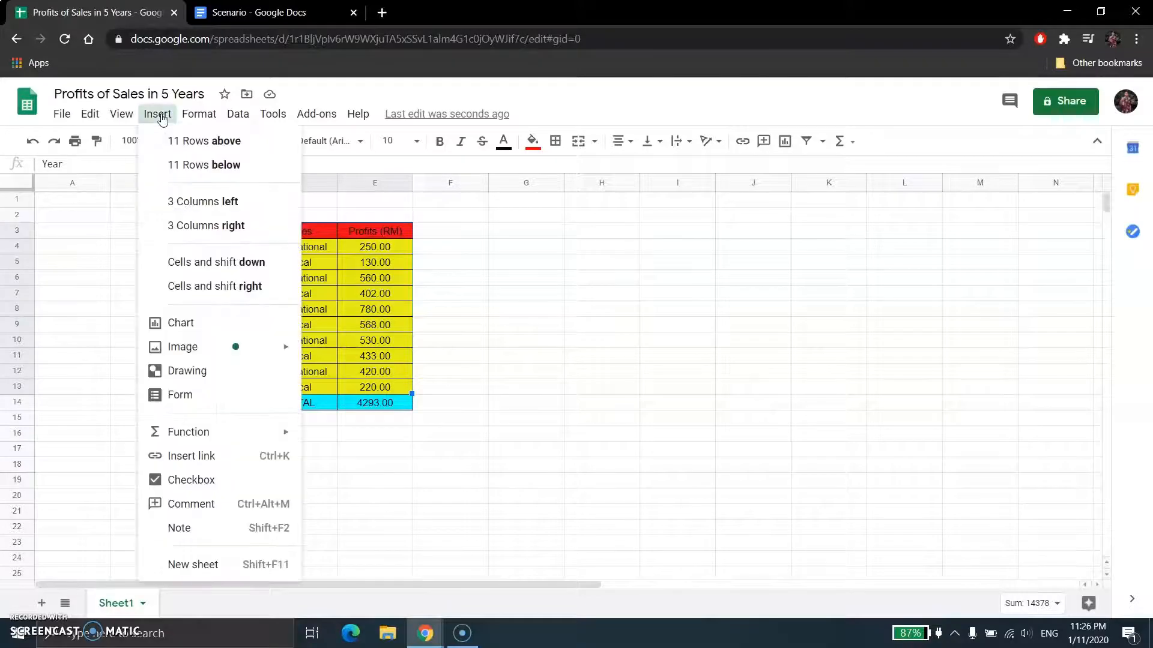
pyautogui.click(206, 323)
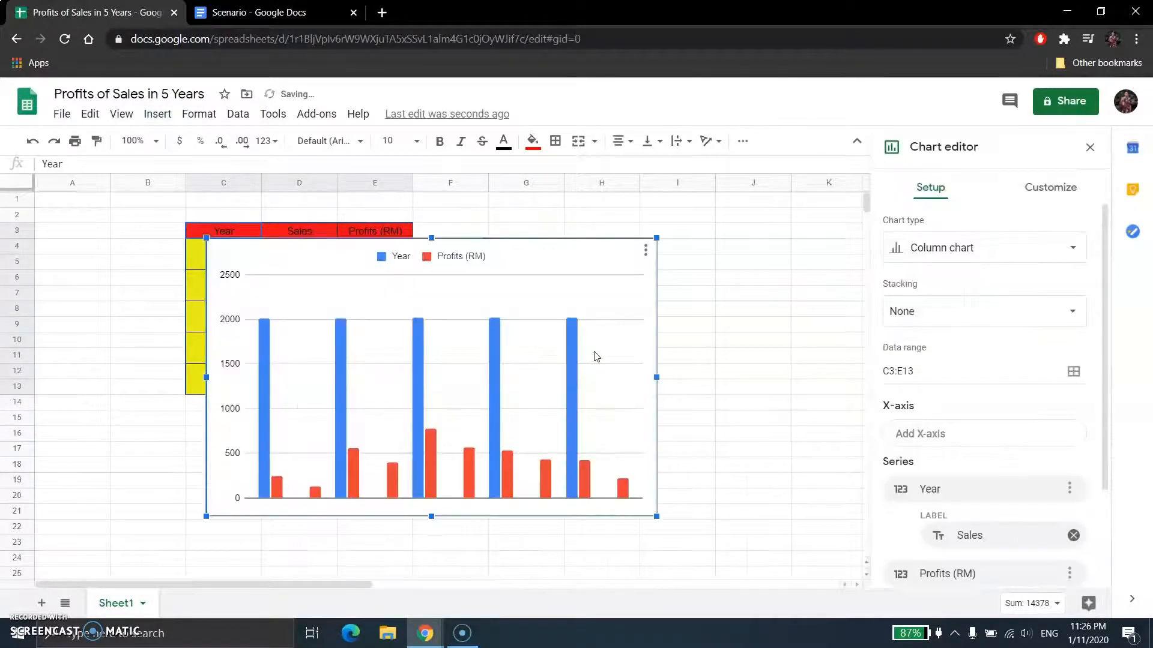
pyautogui.press('Delete')
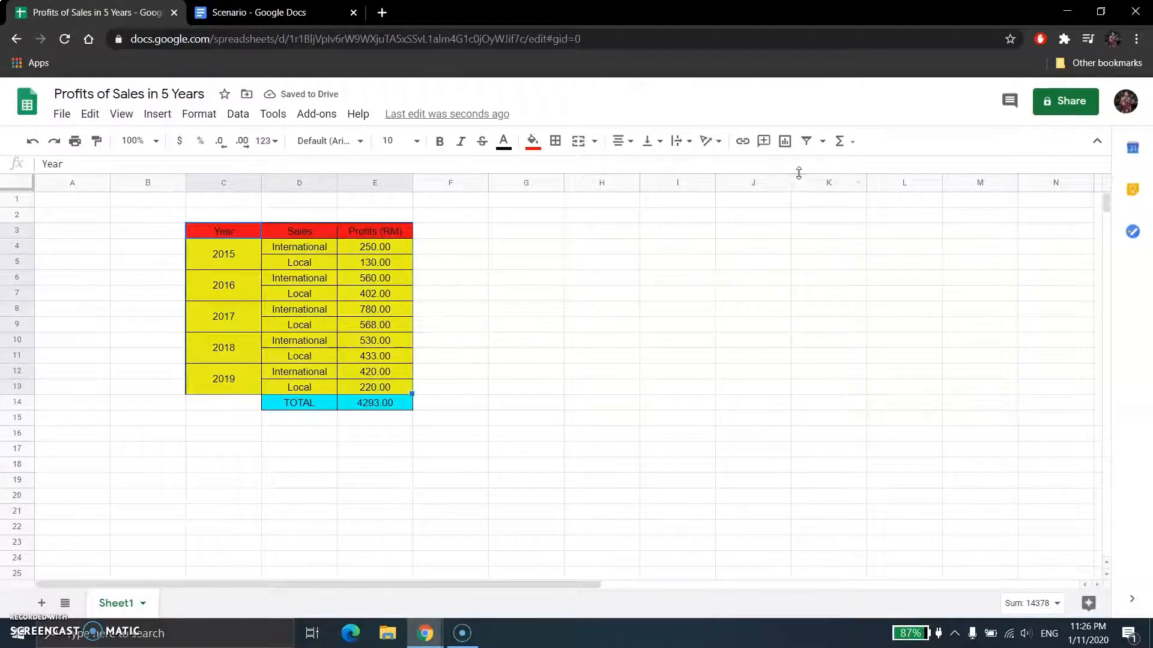
# Insert a column chart of the selected range C3:E13 and move it beside the table, starting at row 3.
pyautogui.click(785, 141)
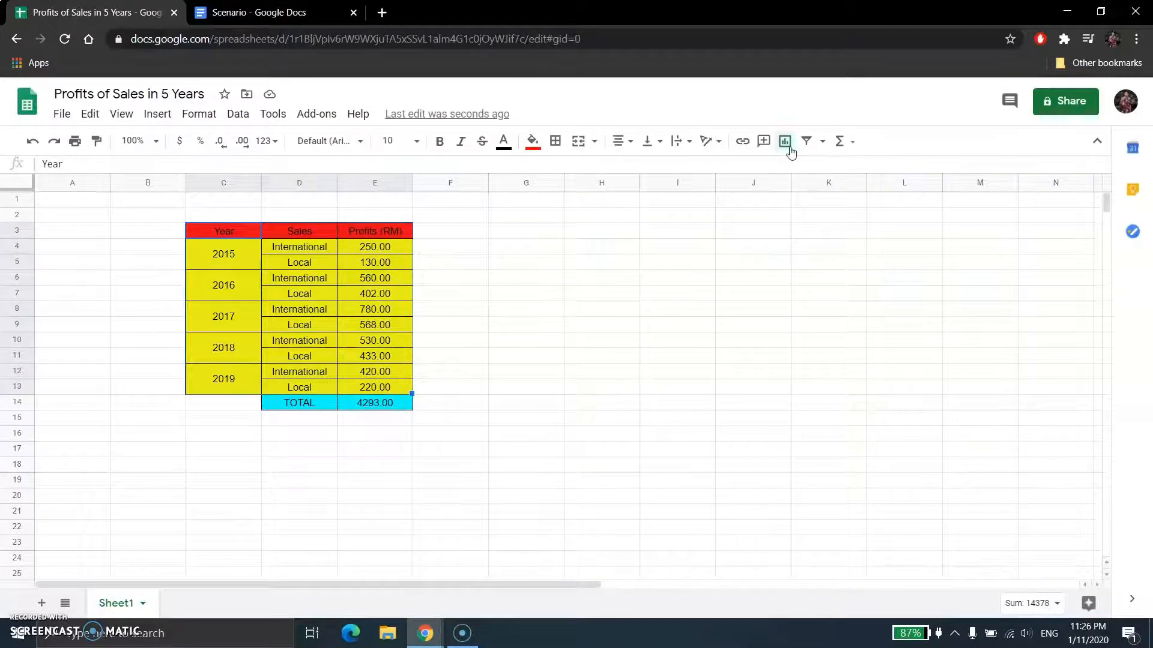
pyautogui.moveTo(538, 263); pyautogui.dragTo(753, 244)
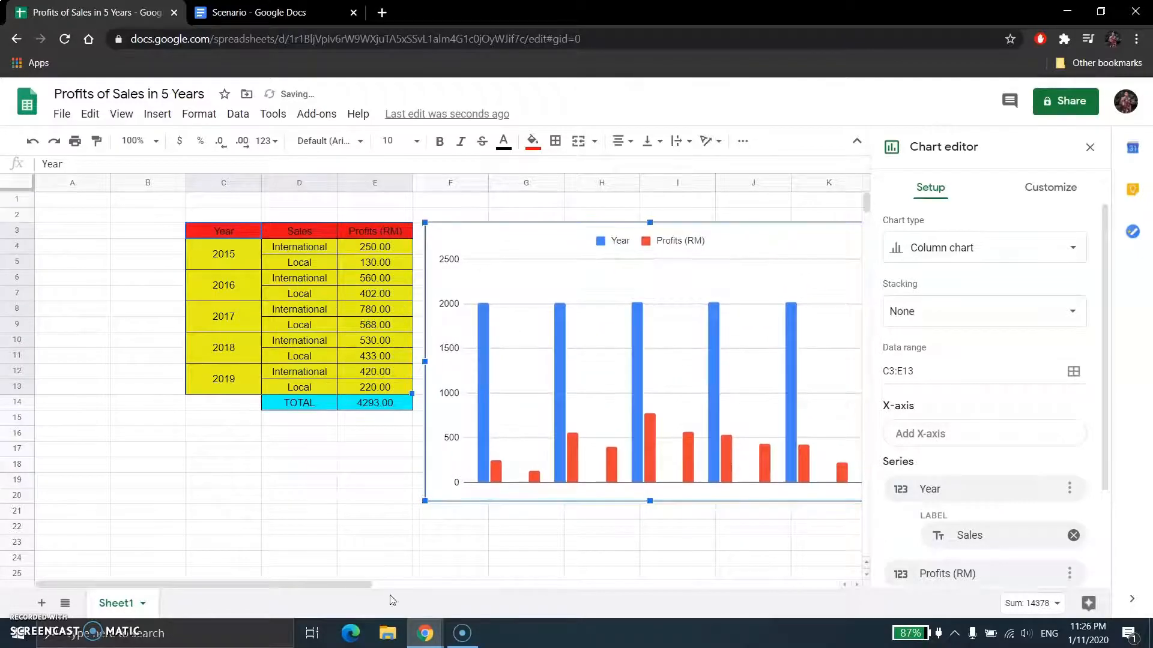
pyautogui.moveTo(347, 584); pyautogui.dragTo(402, 579)
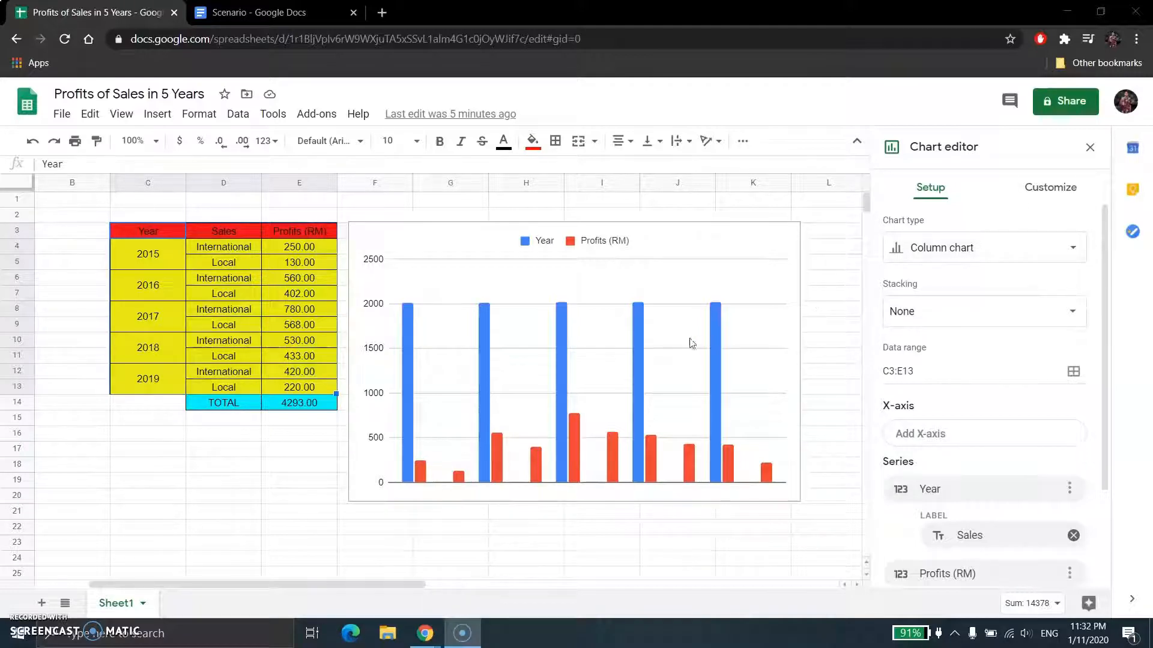
# Close the chart editor and reopen it for editing the column chart.
pyautogui.click(1090, 148)
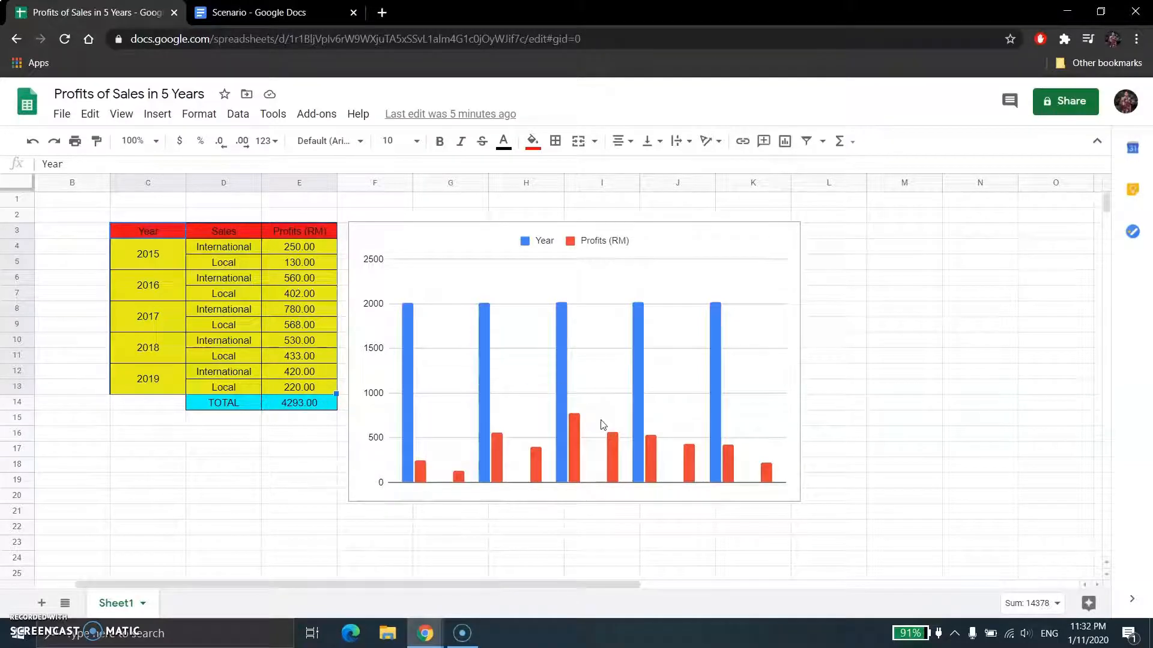
pyautogui.click(675, 280)
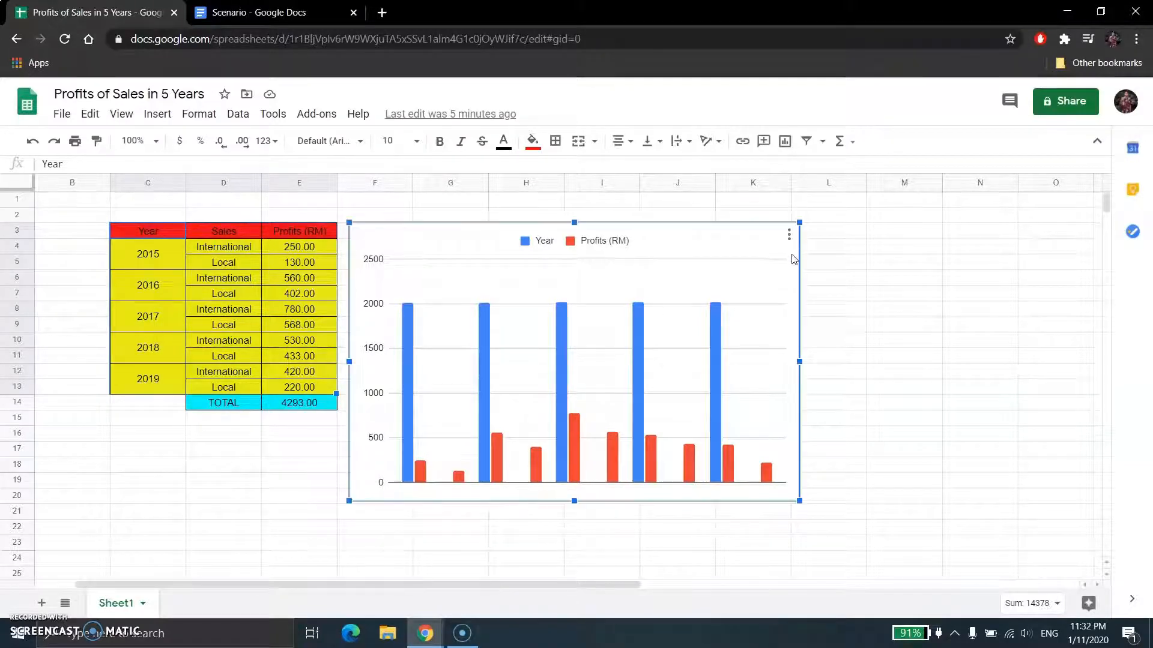
pyautogui.click(789, 235)
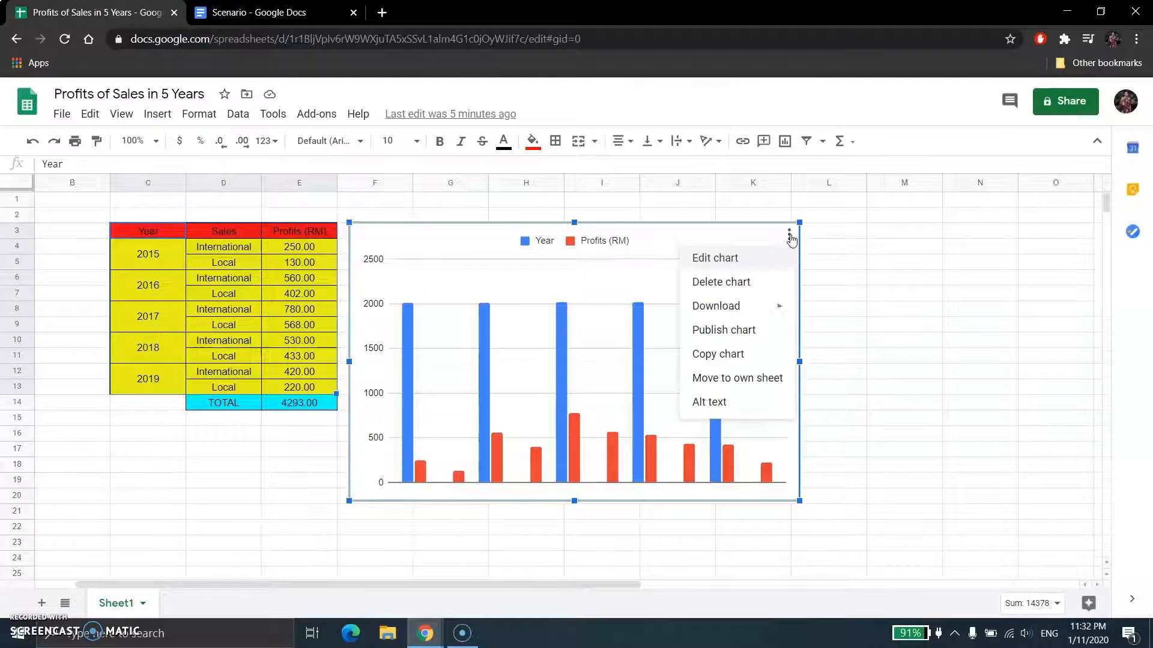
pyautogui.click(726, 262)
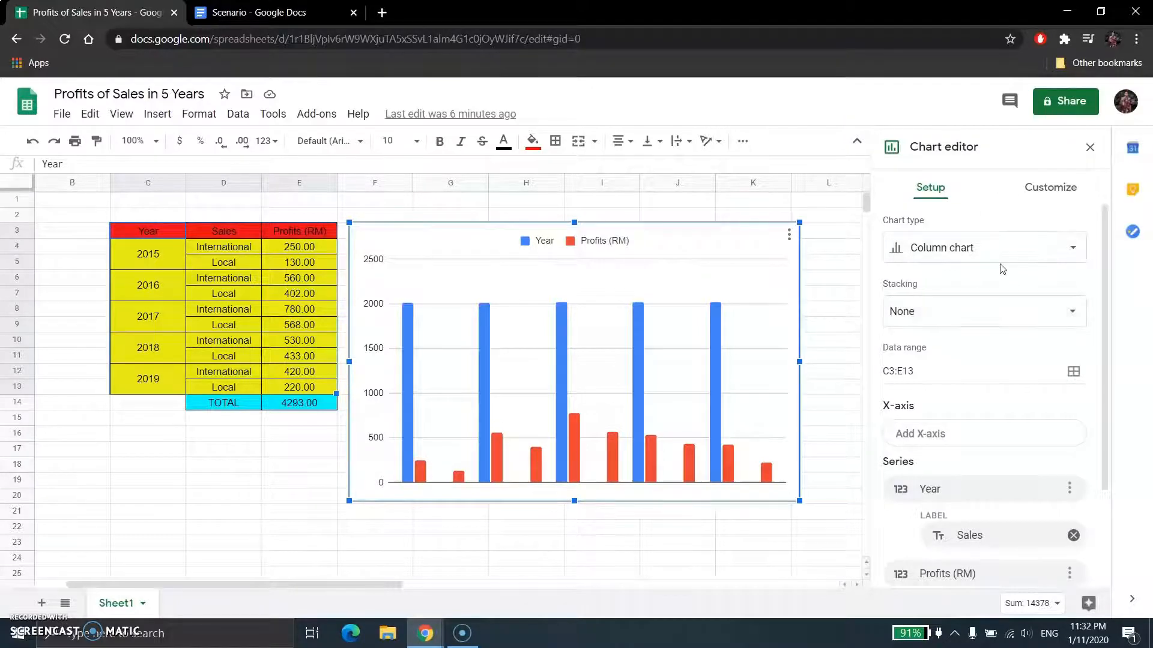
# Browse the available chart types and choose the standard, unstacked column chart.
pyautogui.click(962, 248)
pyautogui.scroll(-2, 1017, 390)
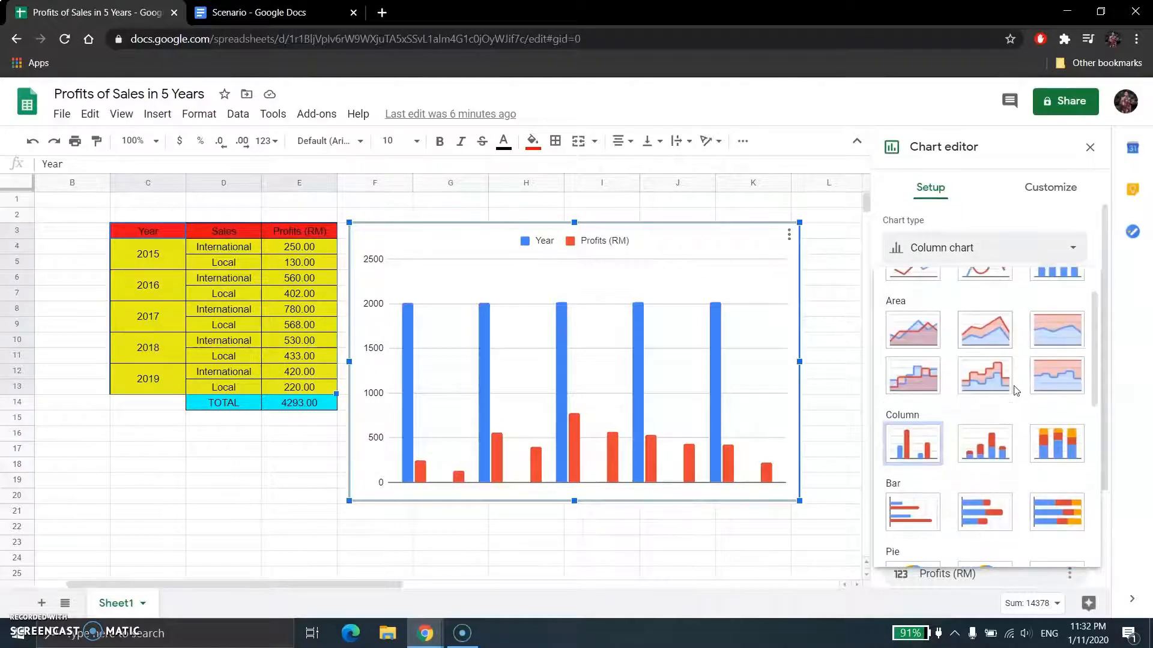
pyautogui.scroll(1, 1016, 391)
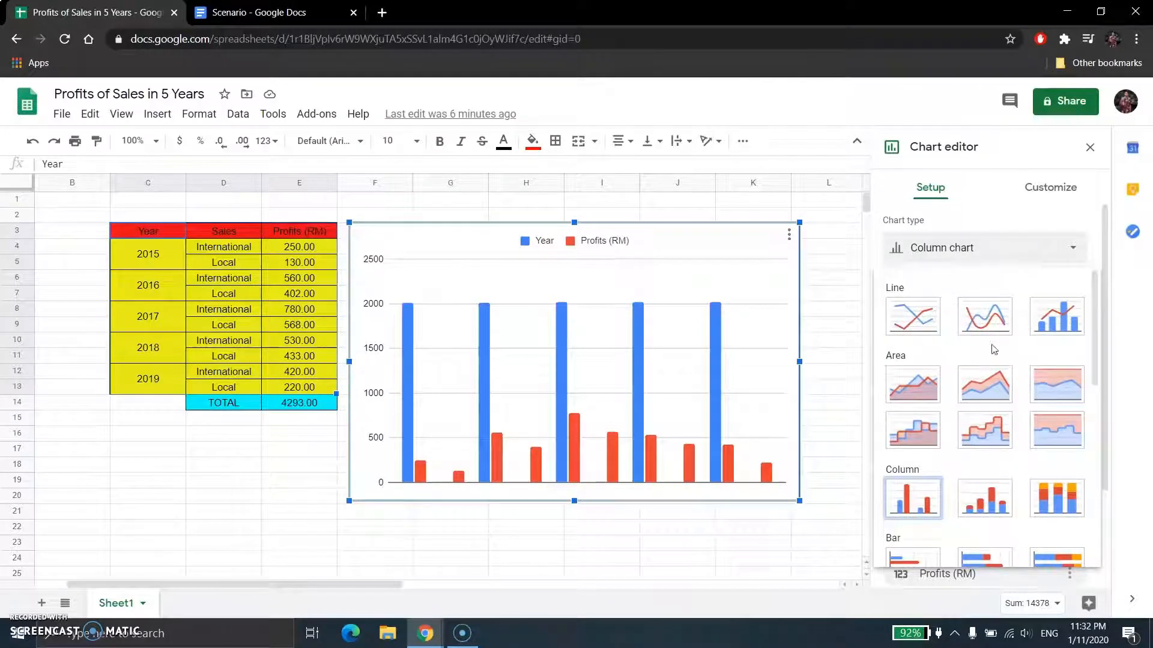
pyautogui.scroll(-4, 985, 349)
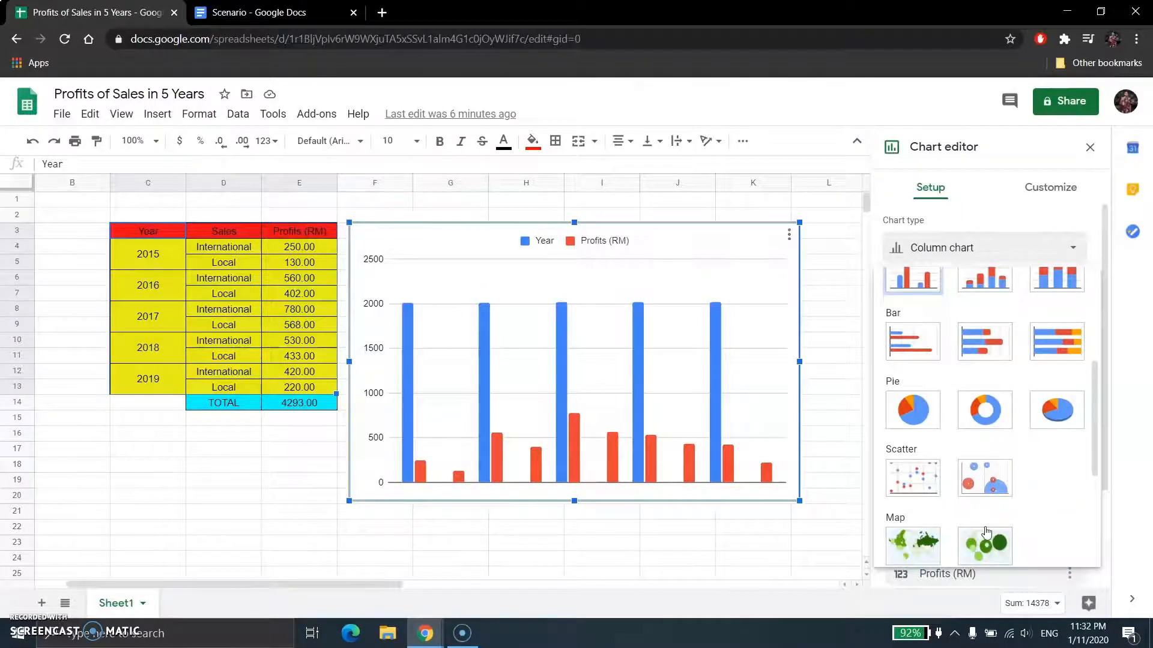
pyautogui.scroll(4, 986, 532)
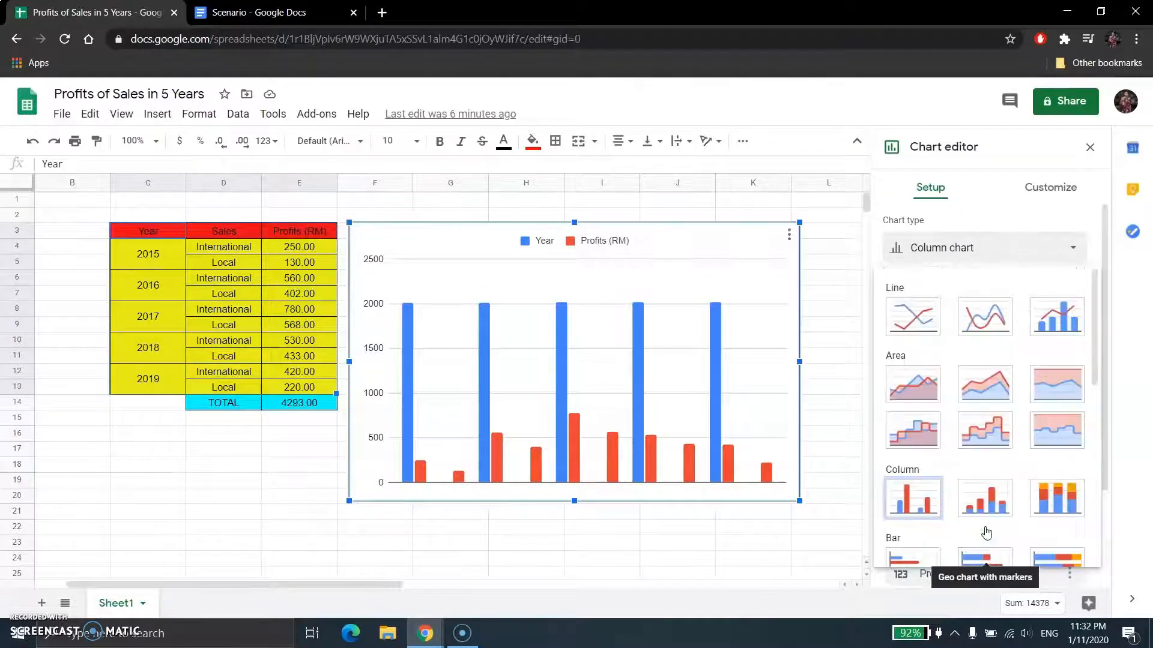
pyautogui.click(923, 502)
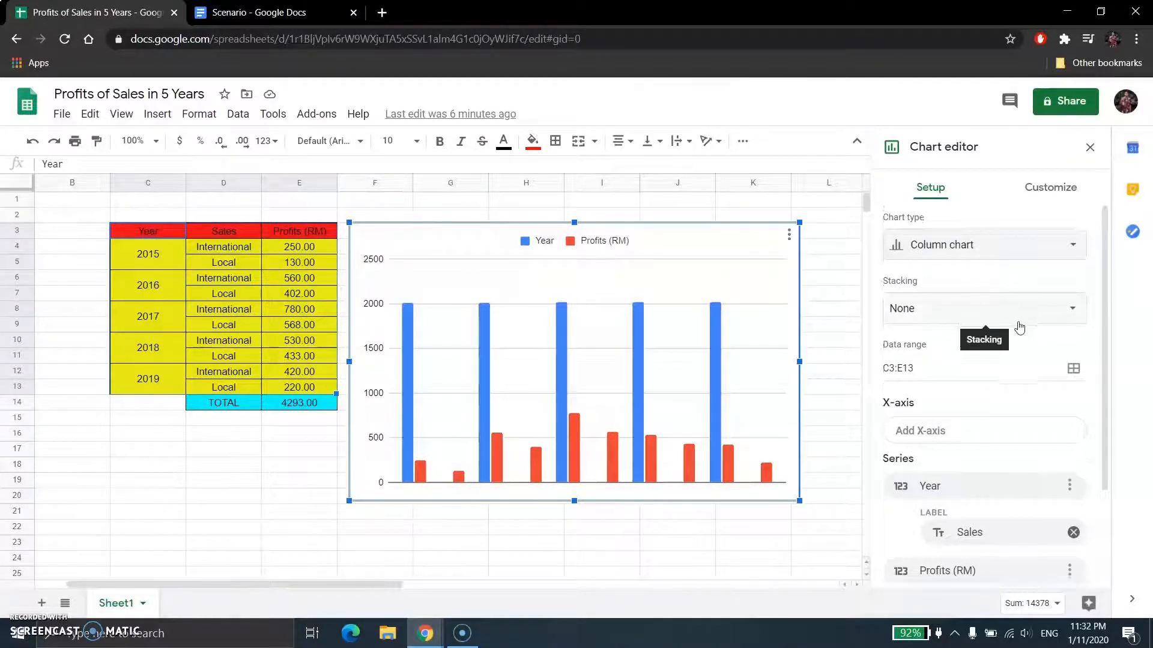
# Review the chart's setup options and add Year as the X-axis.
pyautogui.scroll(-1, 1019, 324)
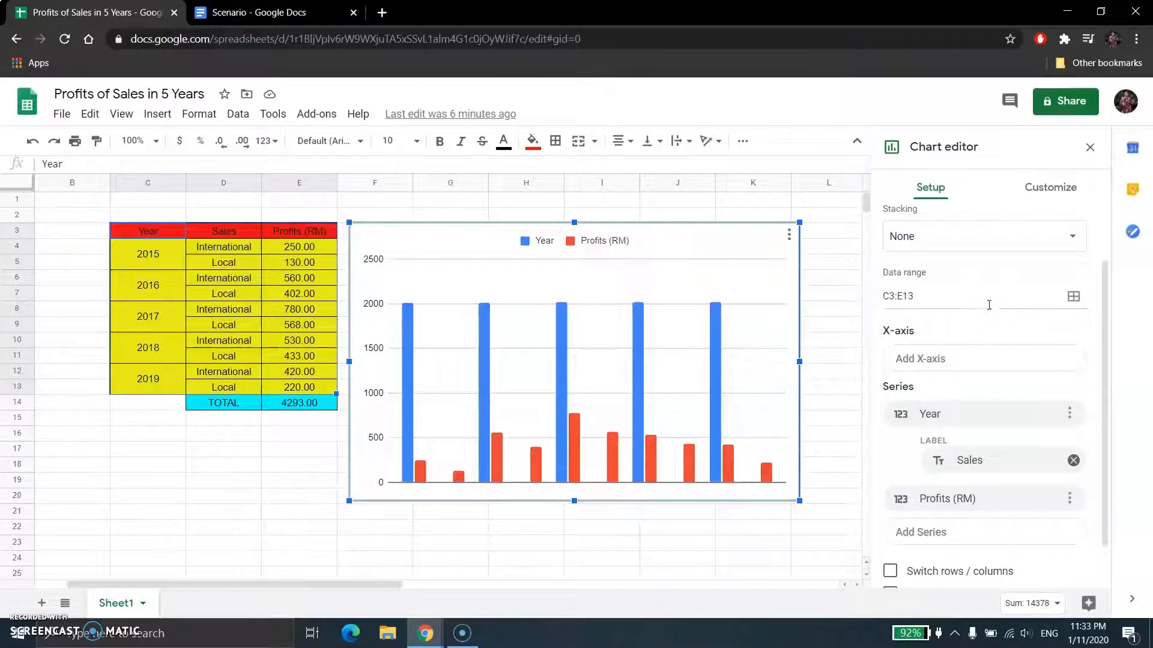
pyautogui.scroll(-1, 990, 309)
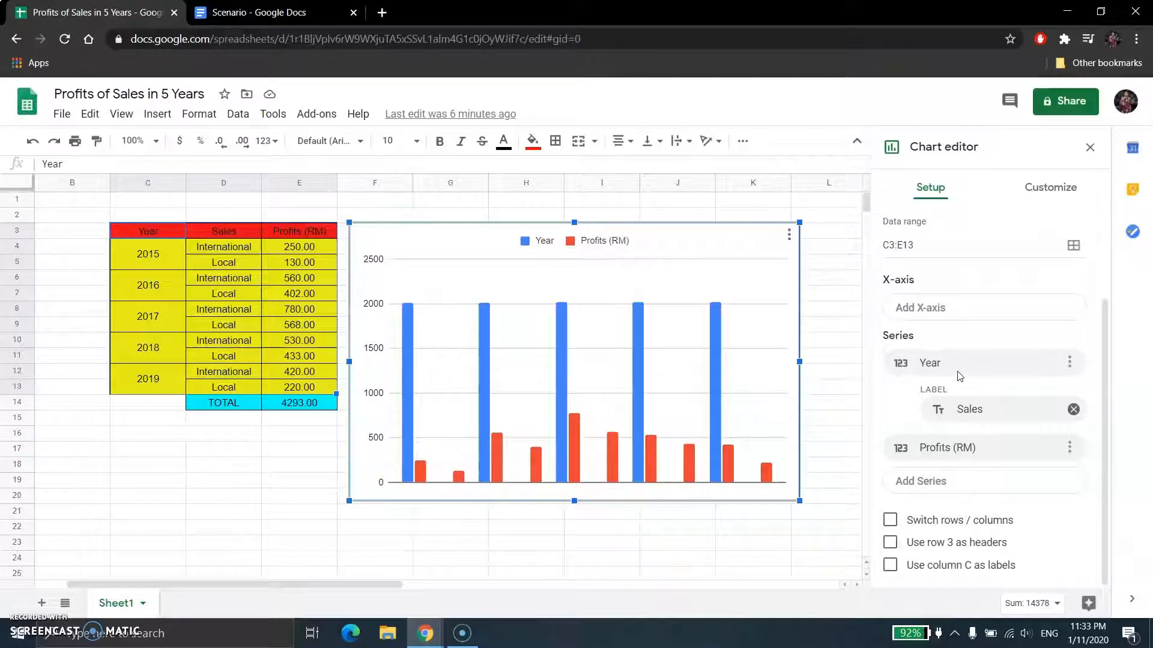
pyautogui.scroll(2, 955, 348)
pyautogui.scroll(-2, 955, 327)
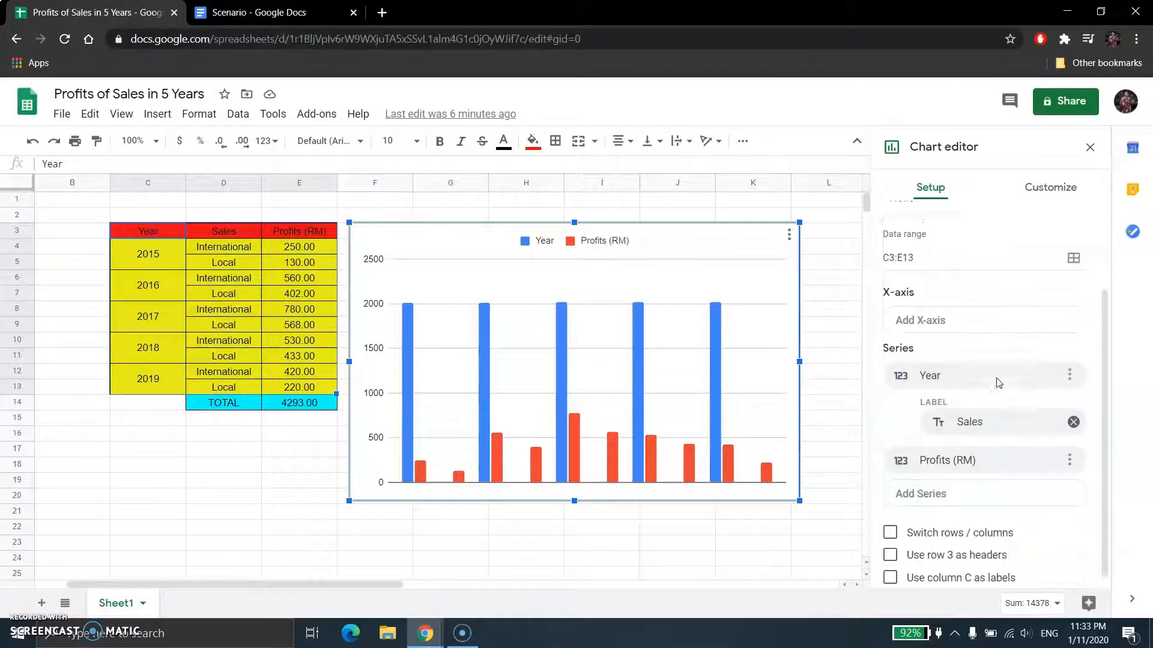
pyautogui.scroll(2, 997, 377)
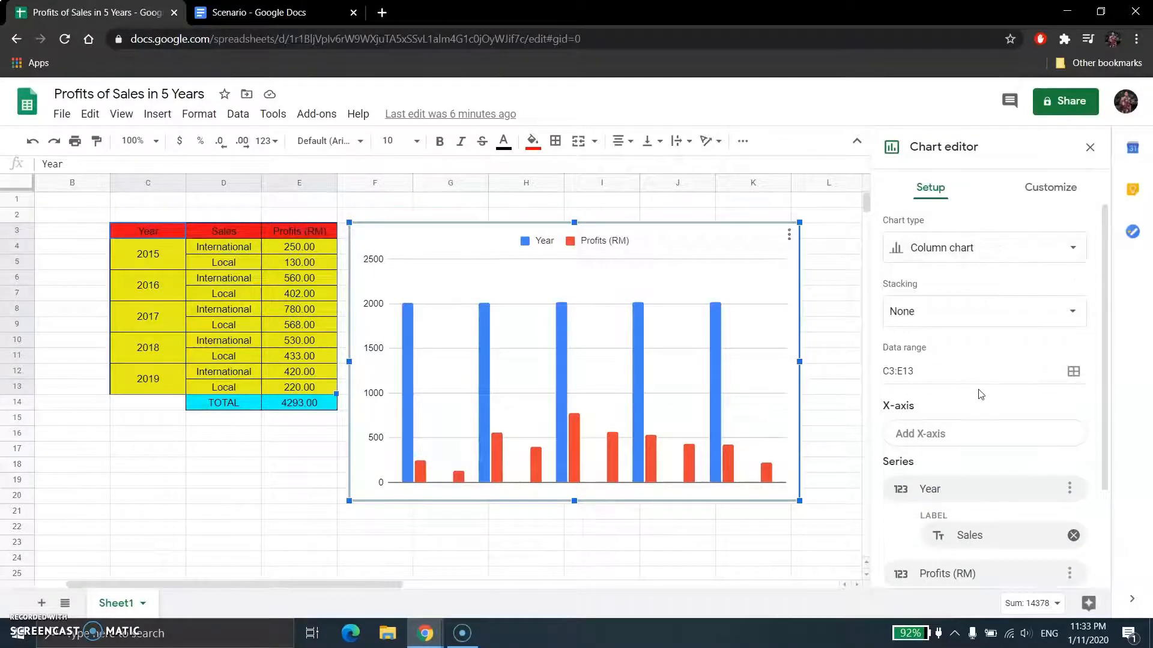
pyautogui.scroll(-1, 988, 384)
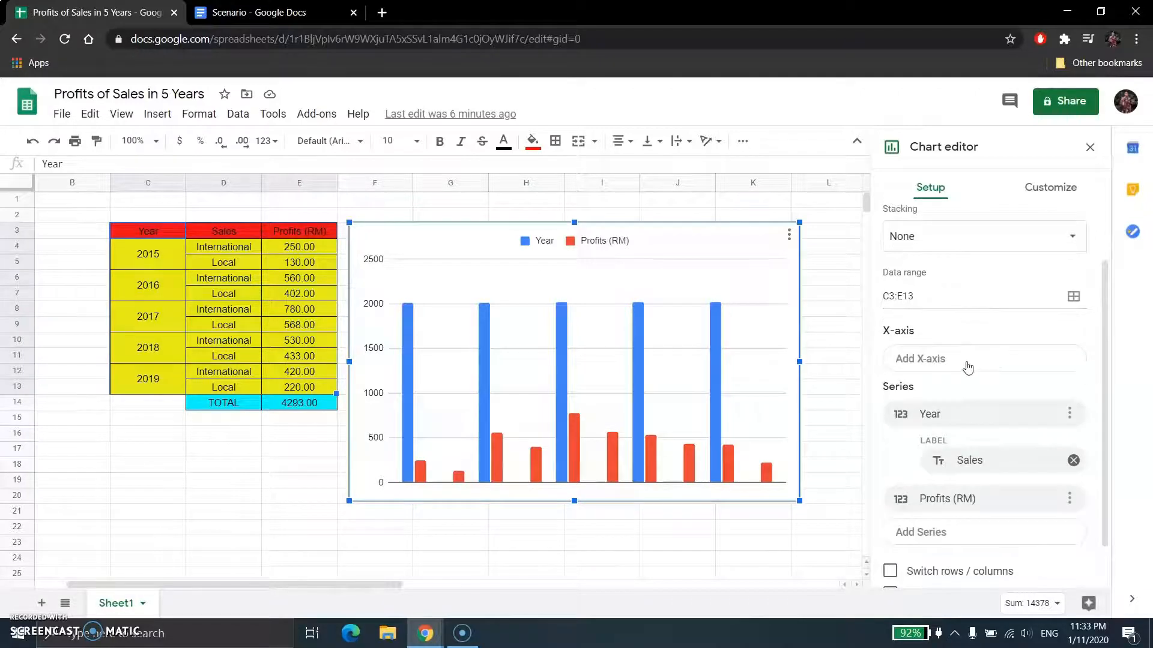
pyautogui.click(959, 359)
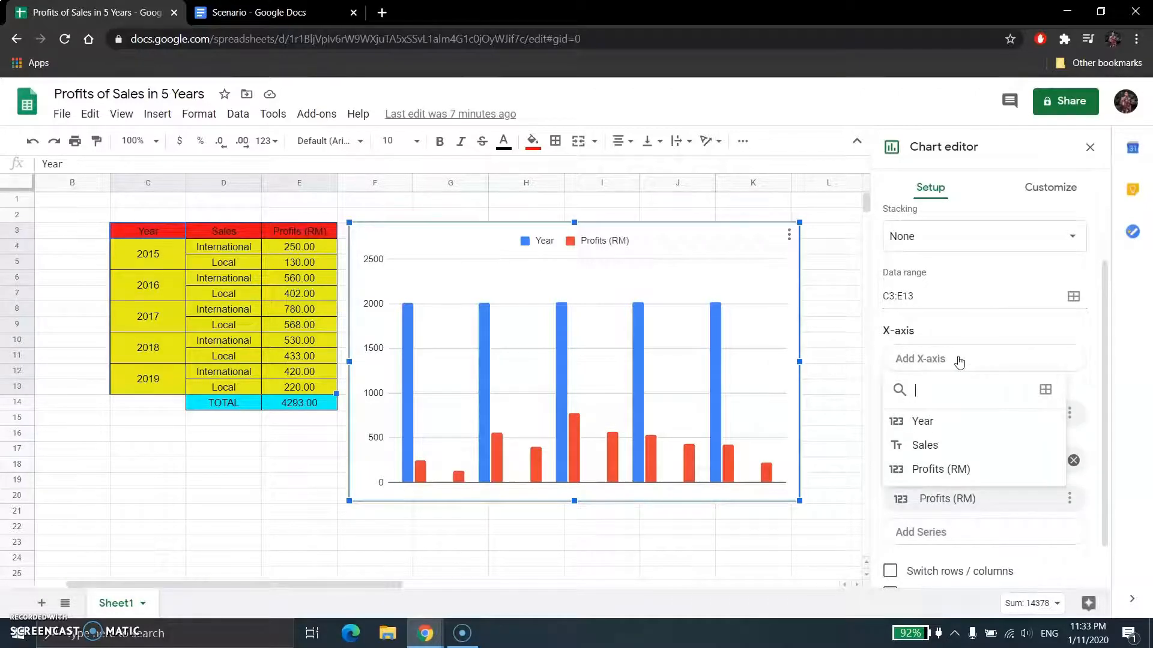
pyautogui.click(948, 427)
pyautogui.scroll(-1, 977, 407)
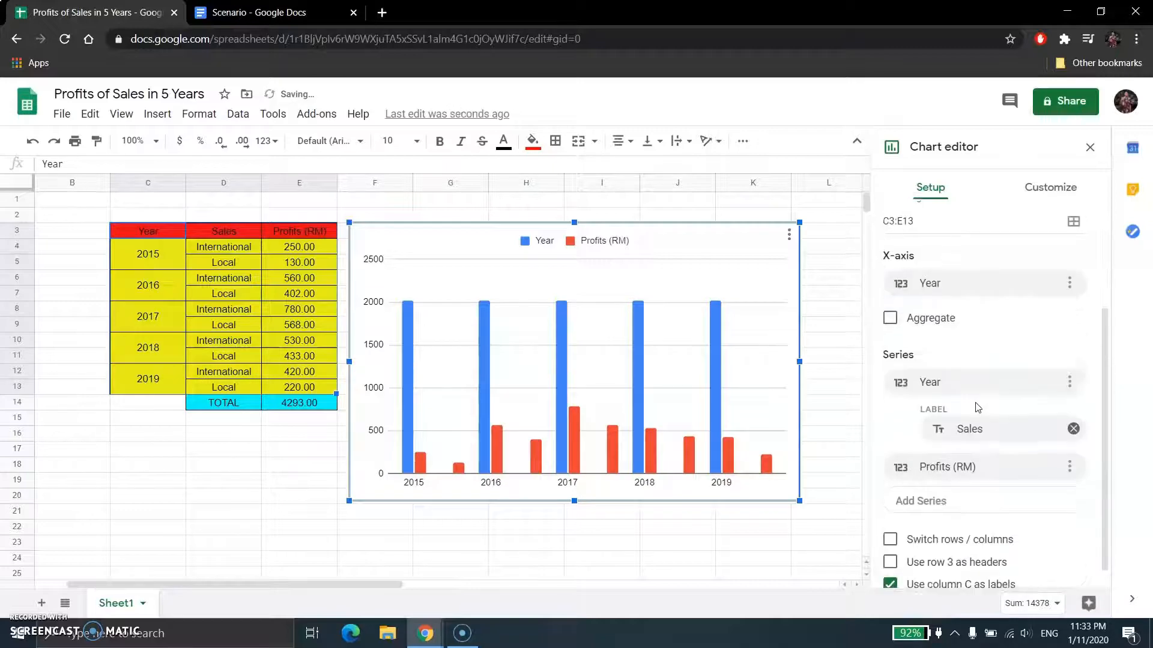
# Add a label to the chart's Year X-axis and set it to the Sales column.
pyautogui.scroll(1, 977, 408)
pyautogui.click(1070, 358)
pyautogui.click(1050, 413)
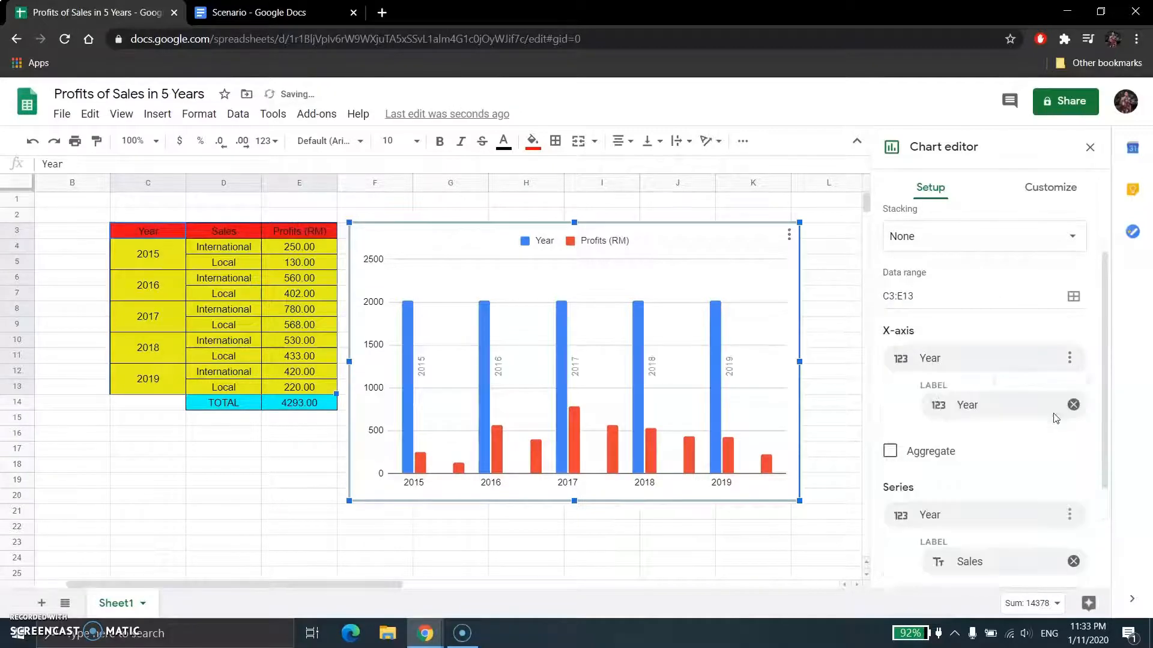
pyautogui.click(976, 409)
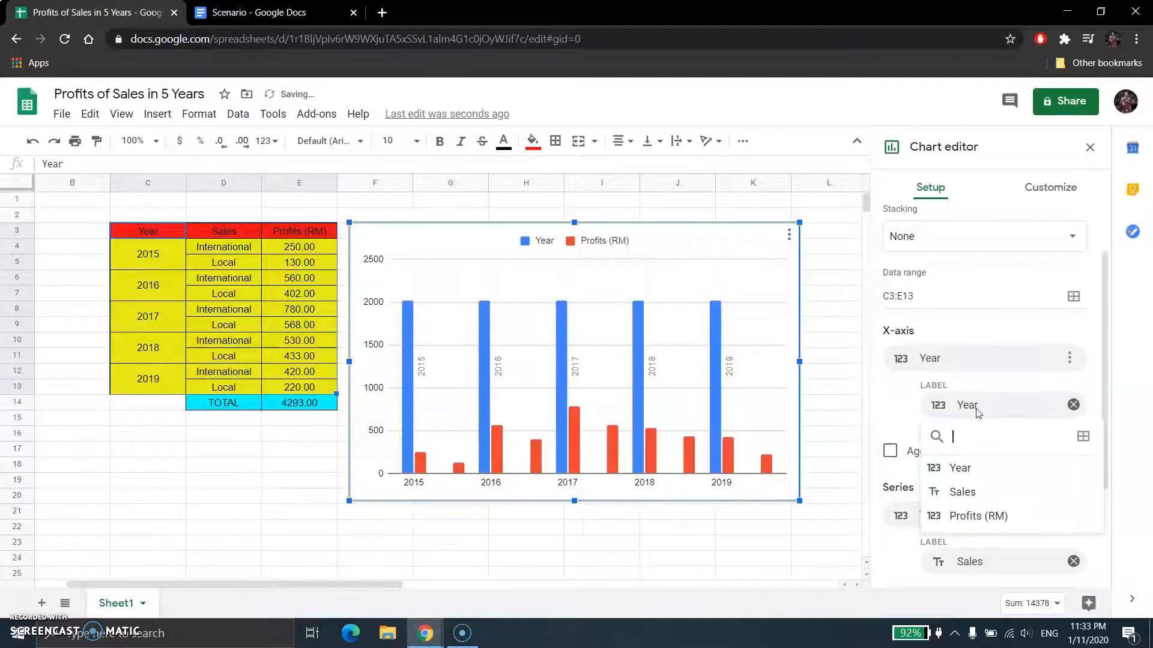
pyautogui.click(985, 502)
# Remove the Year series from the column chart.
pyautogui.scroll(-3, 1019, 437)
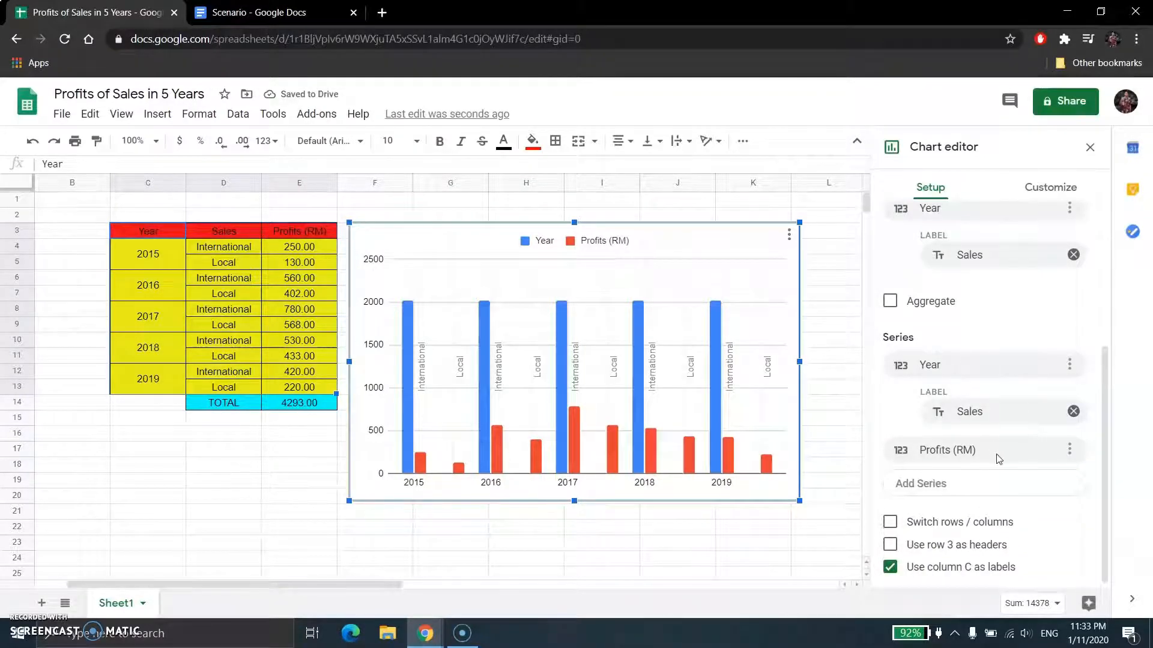
pyautogui.click(1069, 364)
pyautogui.click(1052, 398)
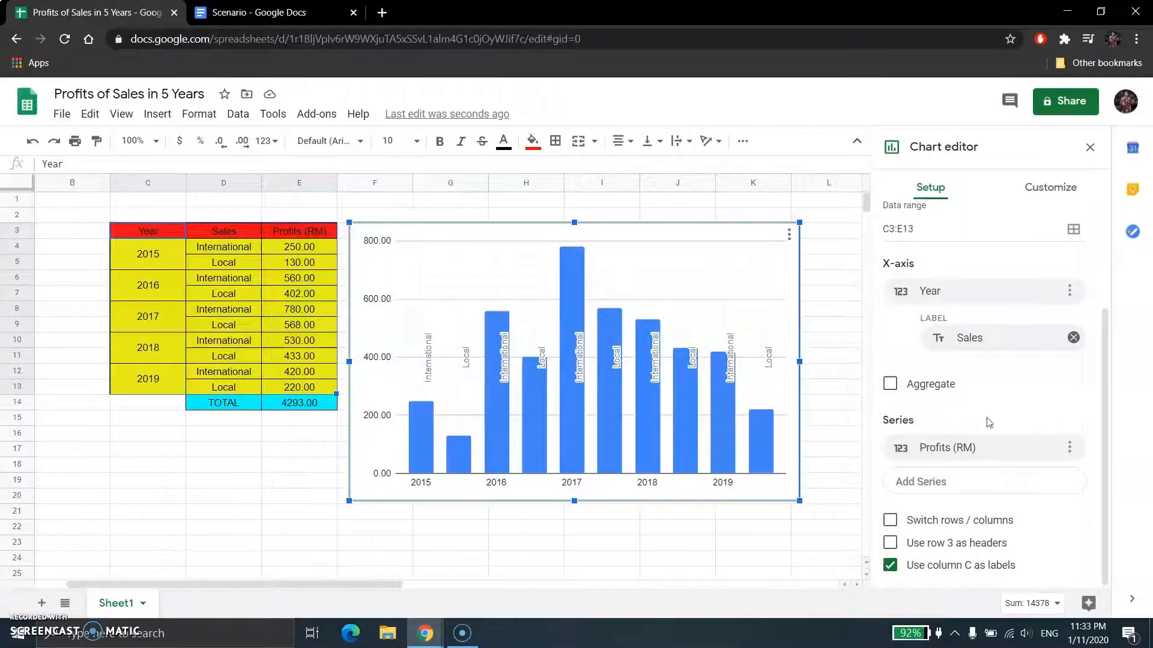
pyautogui.scroll(3, 989, 423)
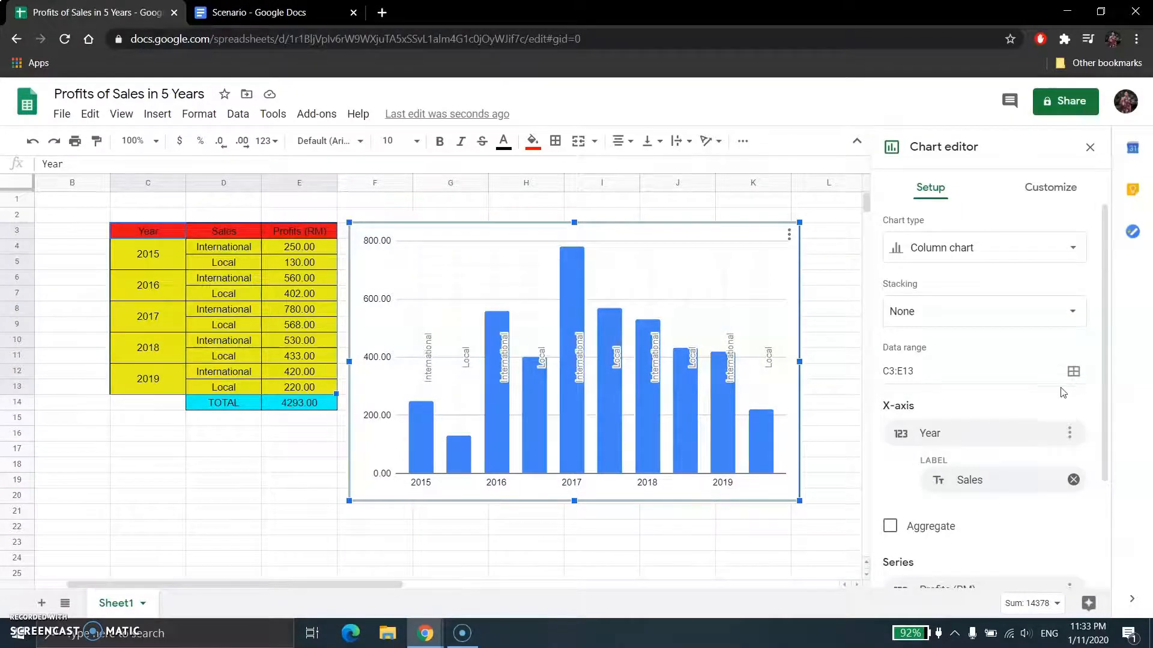
# Set the column chart's title to "Profits of Sales in 5 Years".
pyautogui.click(1051, 188)
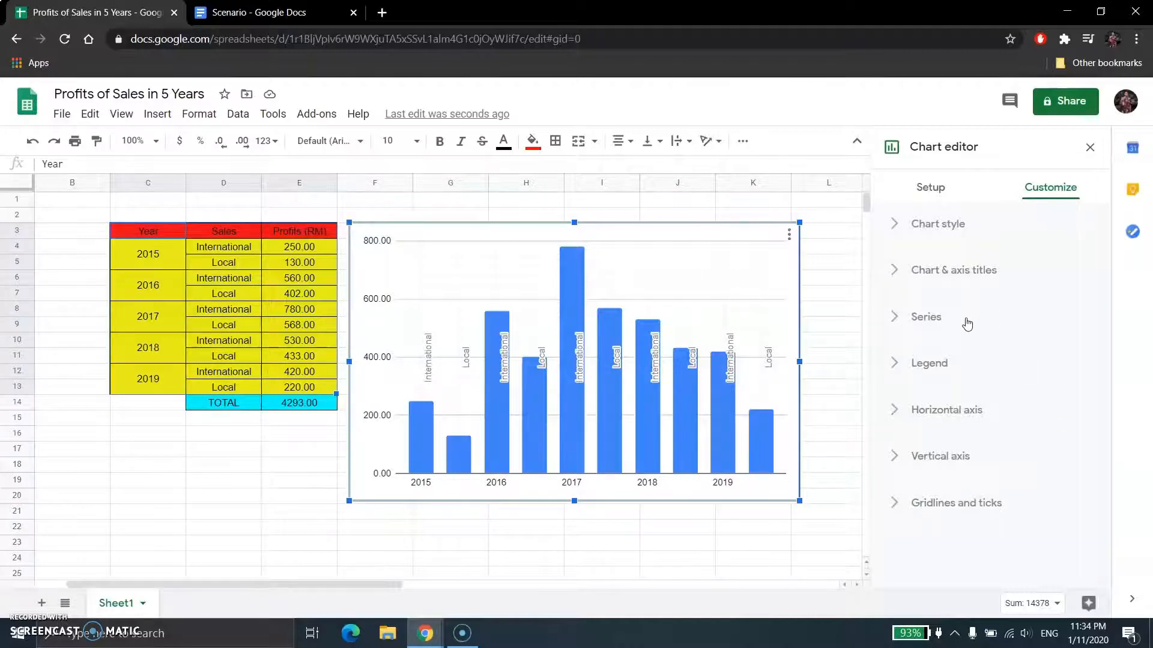
pyautogui.click(979, 274)
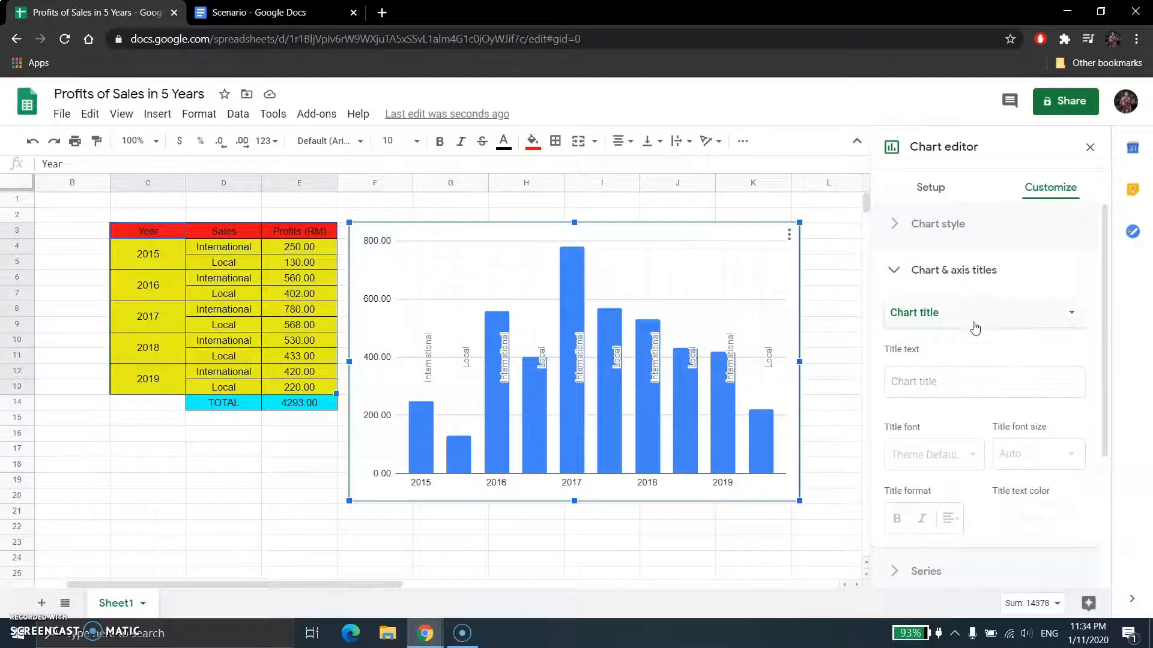
pyautogui.click(949, 309)
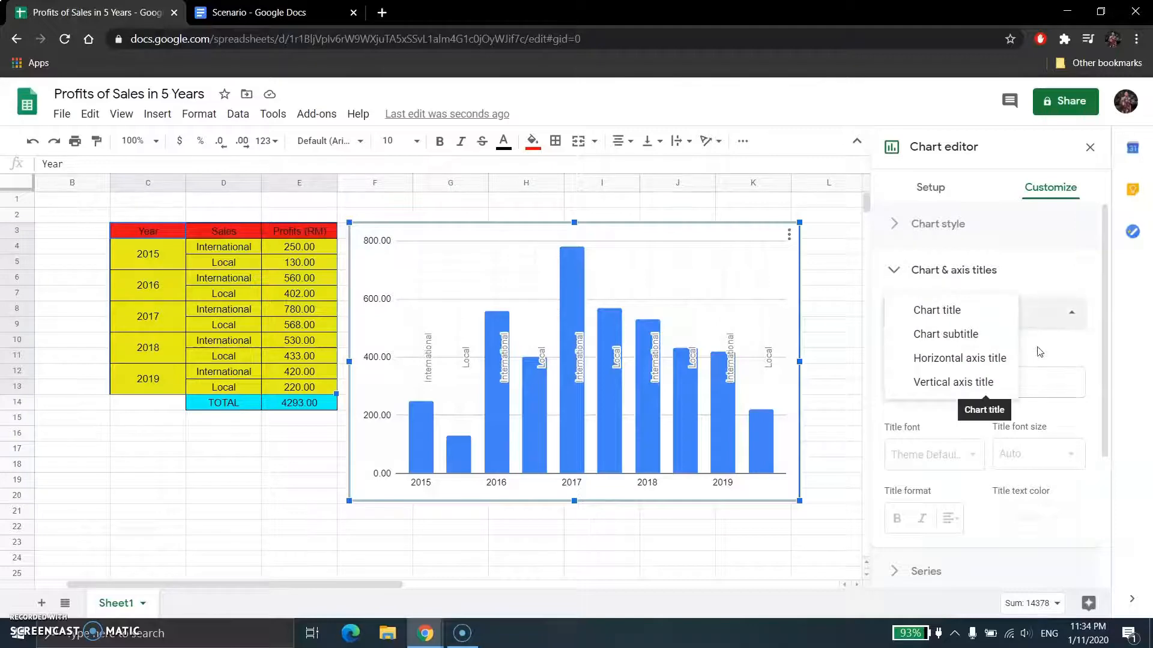
pyautogui.click(977, 311)
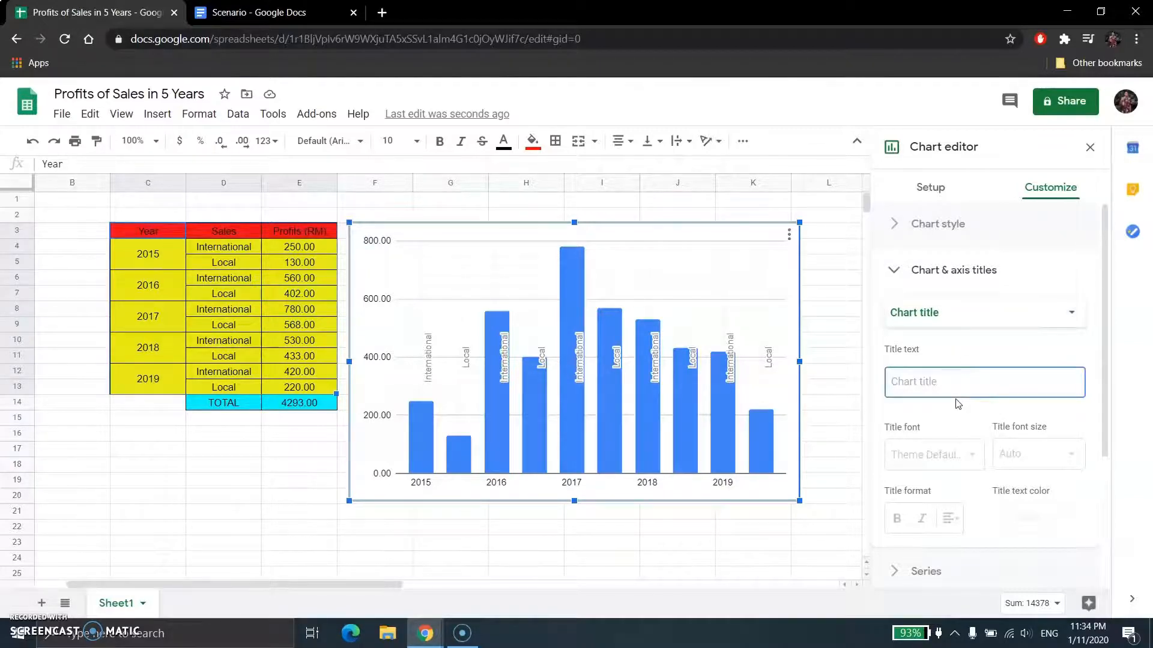
pyautogui.write('Pr')
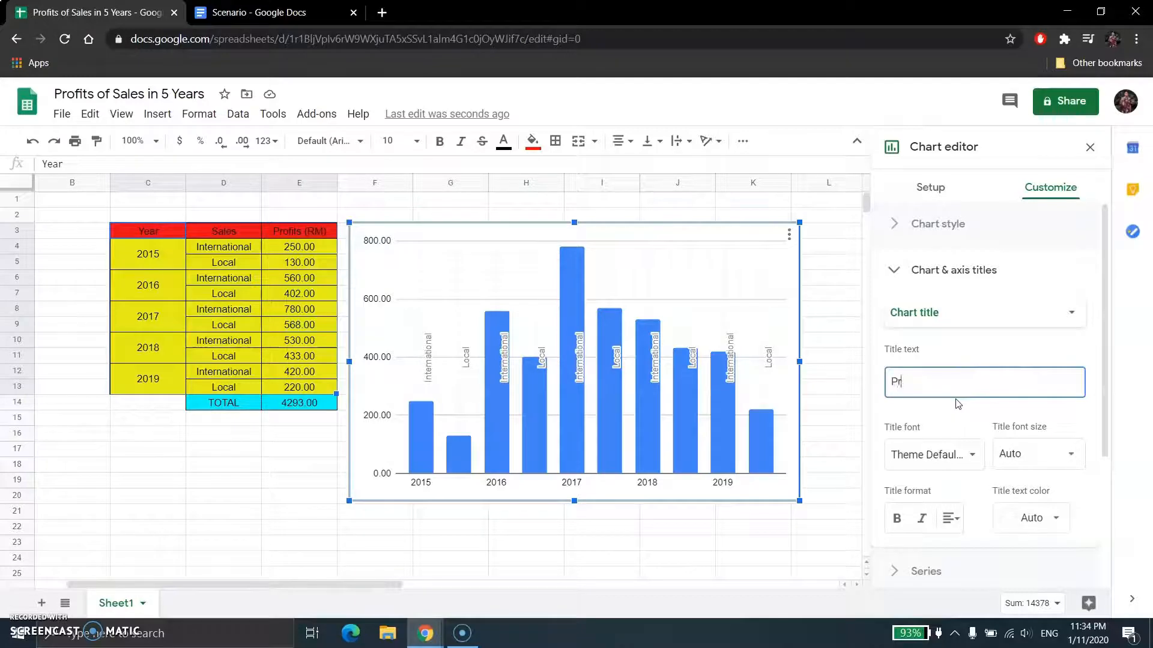
pyautogui.write('ofits of Sale')
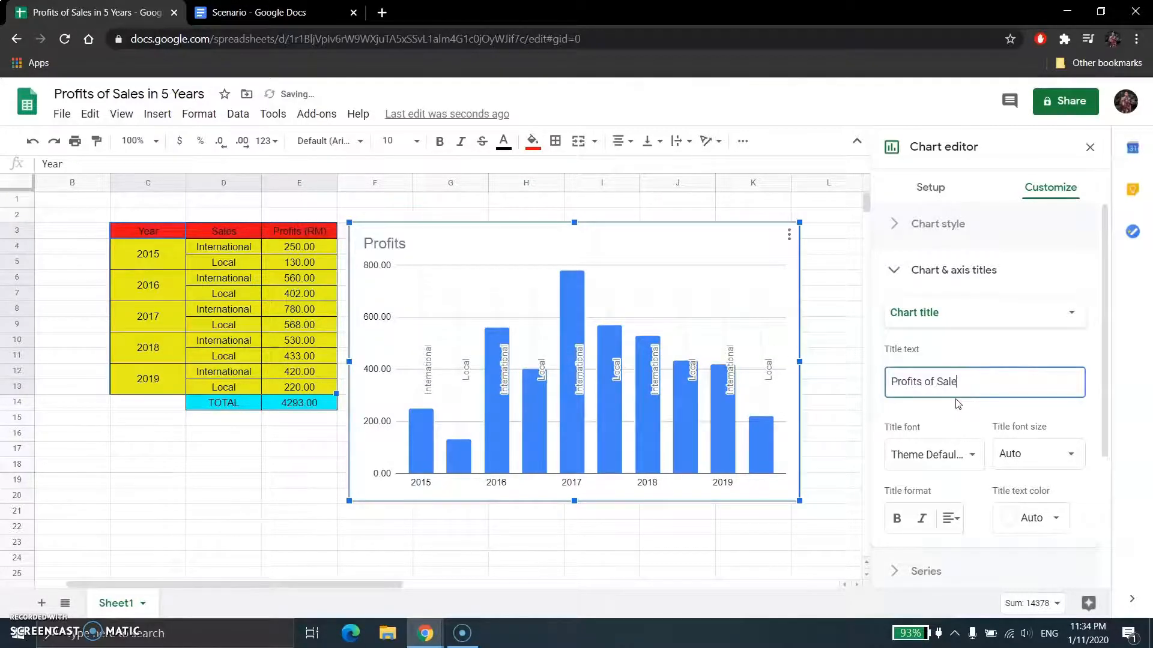
pyautogui.write('s in 5 yea')
pyautogui.press('BackSpace')
pyautogui.press('BackSpace')
pyautogui.press('BackSpace')
pyautogui.write('eYe')
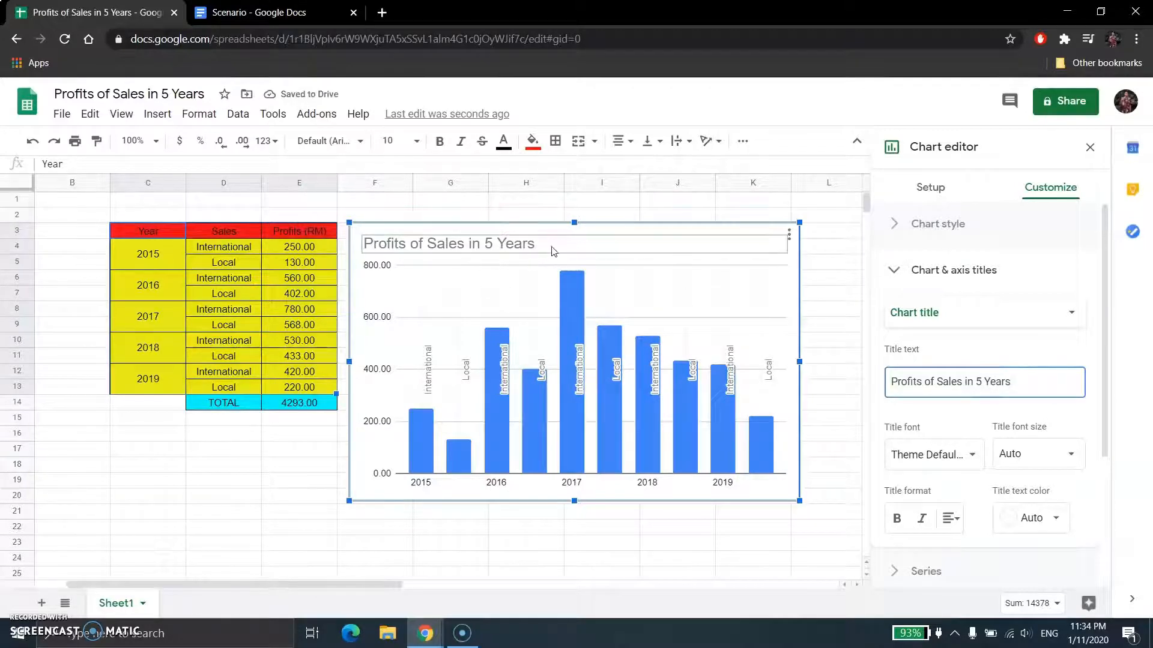
pyautogui.click(968, 411)
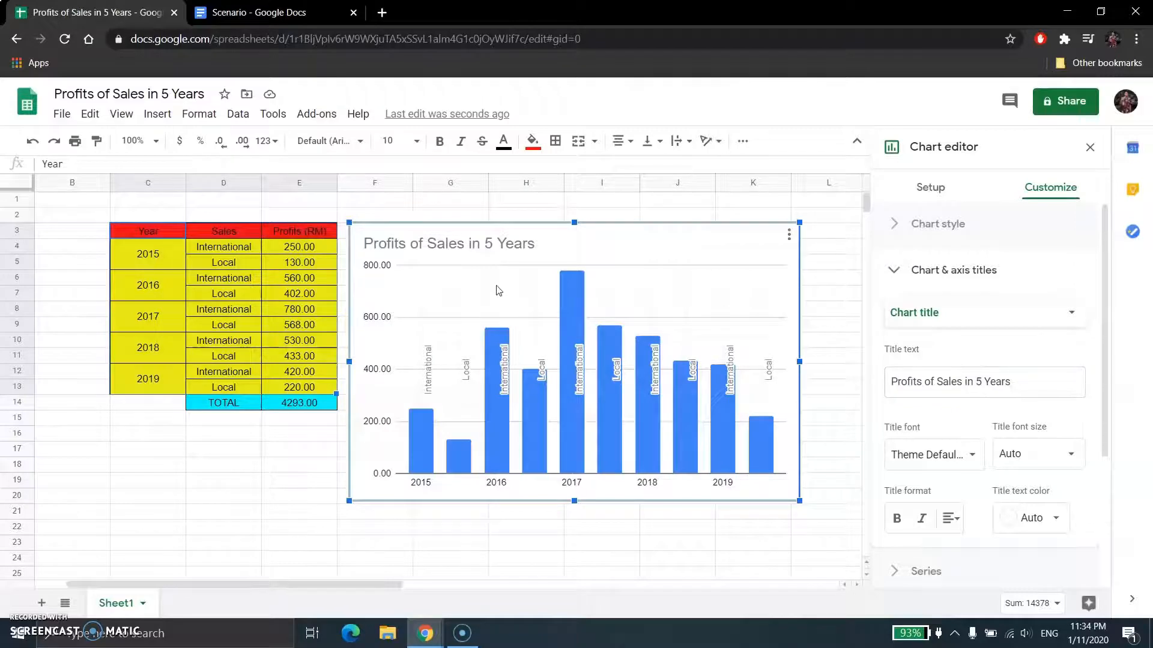
# Center-align the chart title.
pyautogui.scroll(-2, 986, 317)
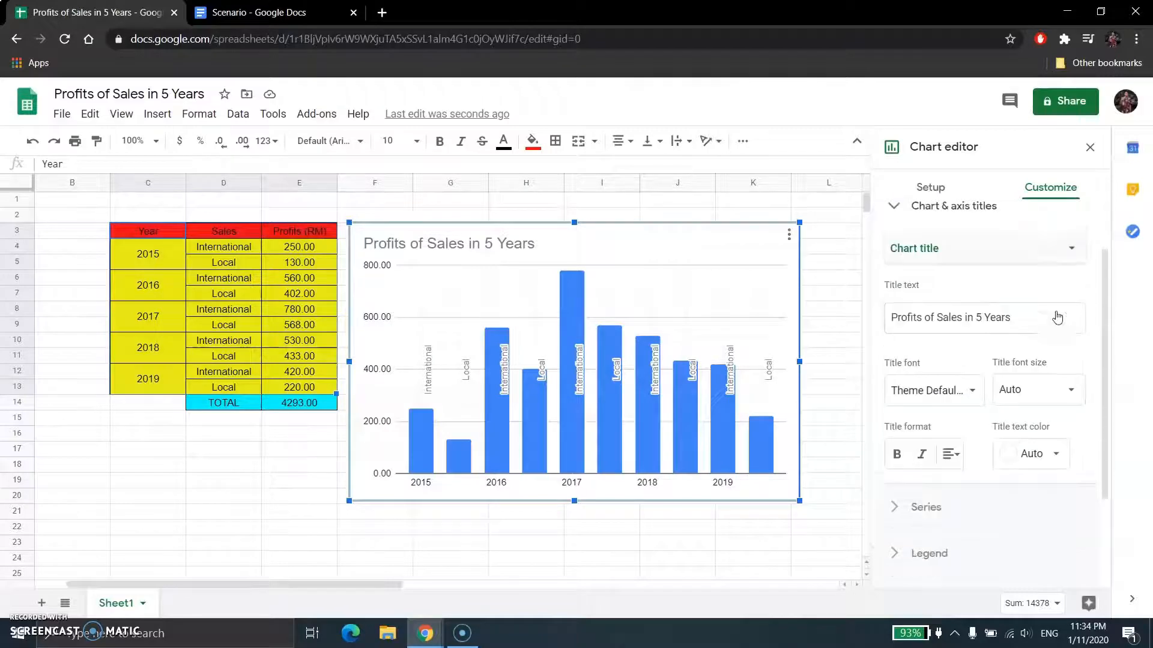
pyautogui.click(954, 446)
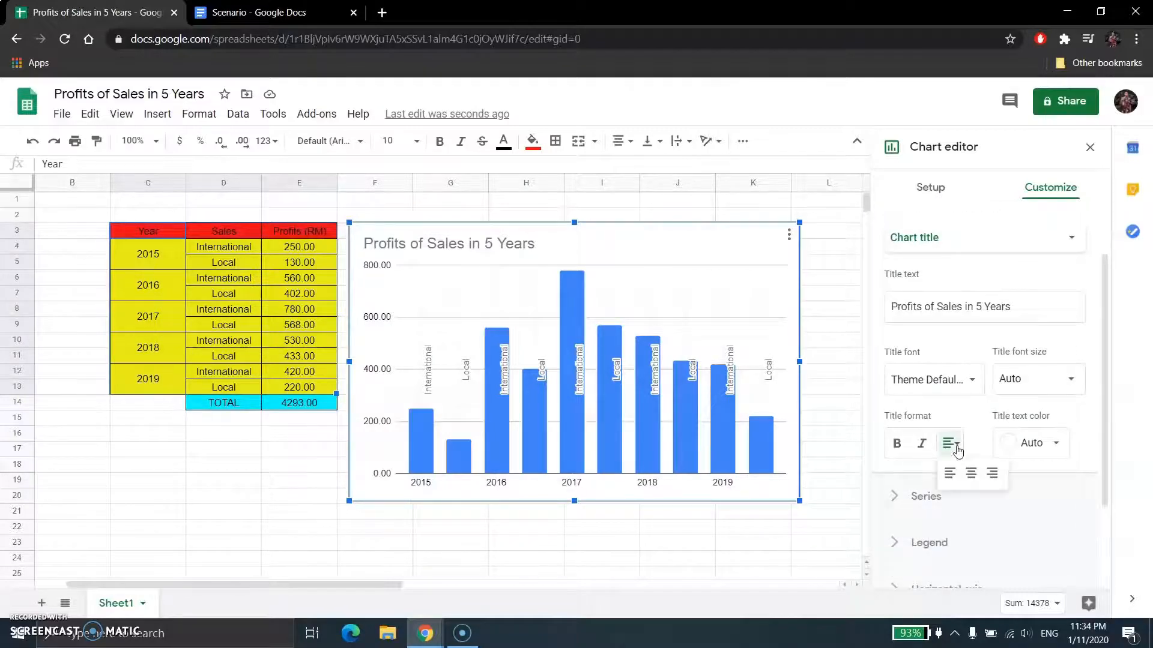
pyautogui.click(971, 476)
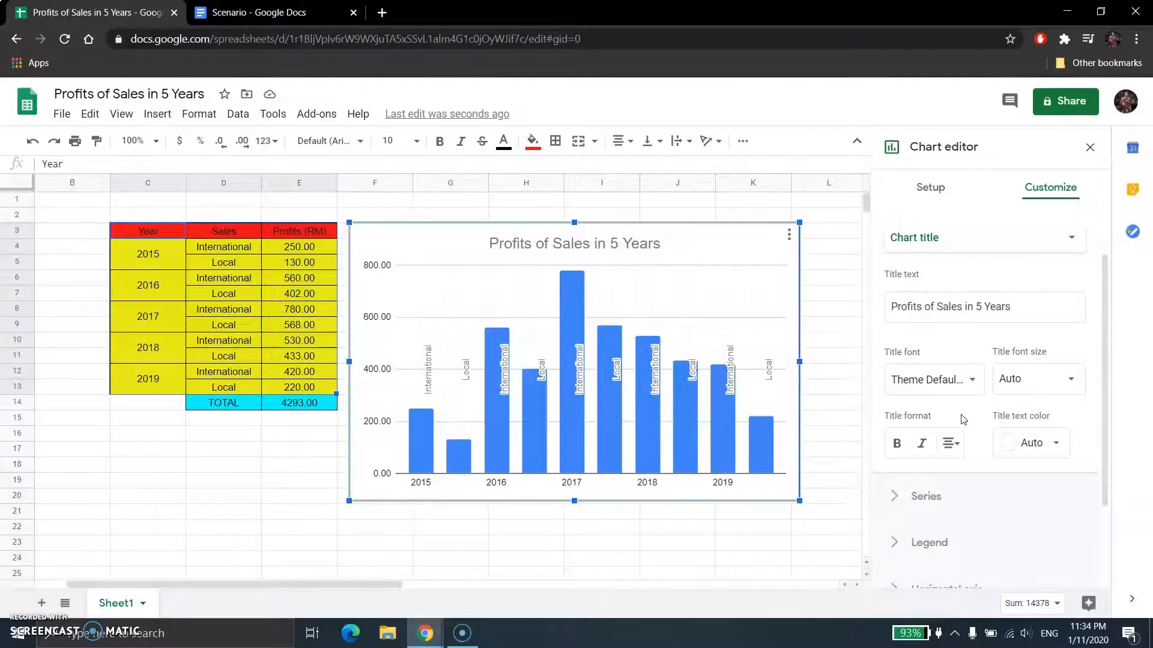
# Set the chart's horizontal axis title to "Year".
pyautogui.scroll(1, 1001, 316)
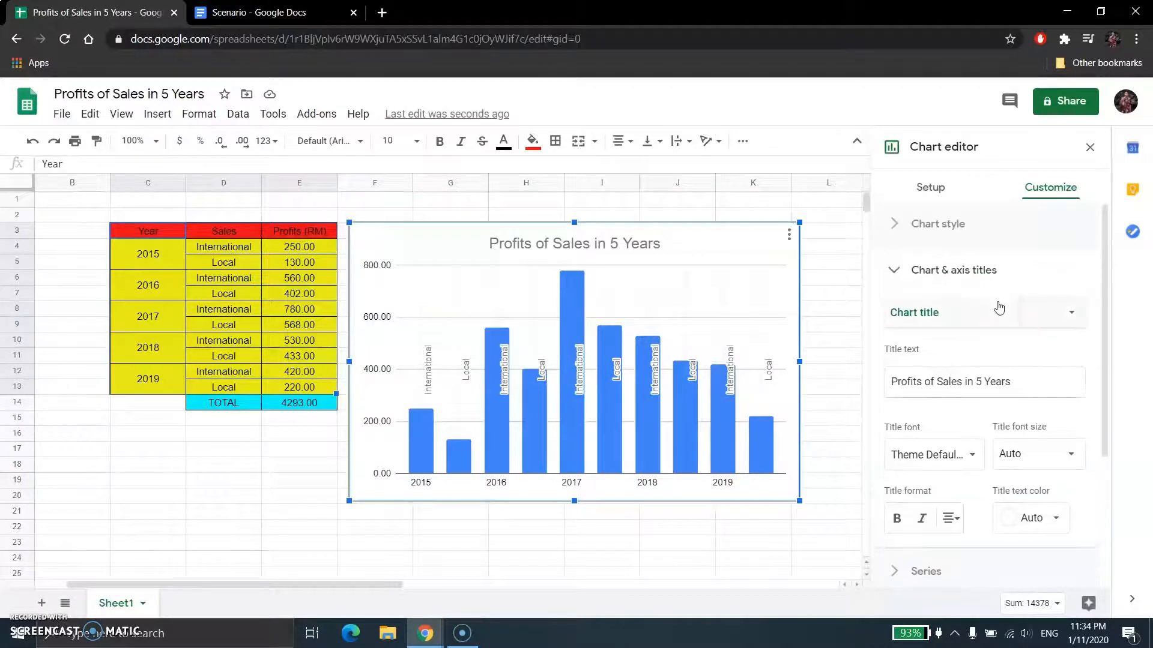
pyautogui.click(998, 309)
pyautogui.click(980, 359)
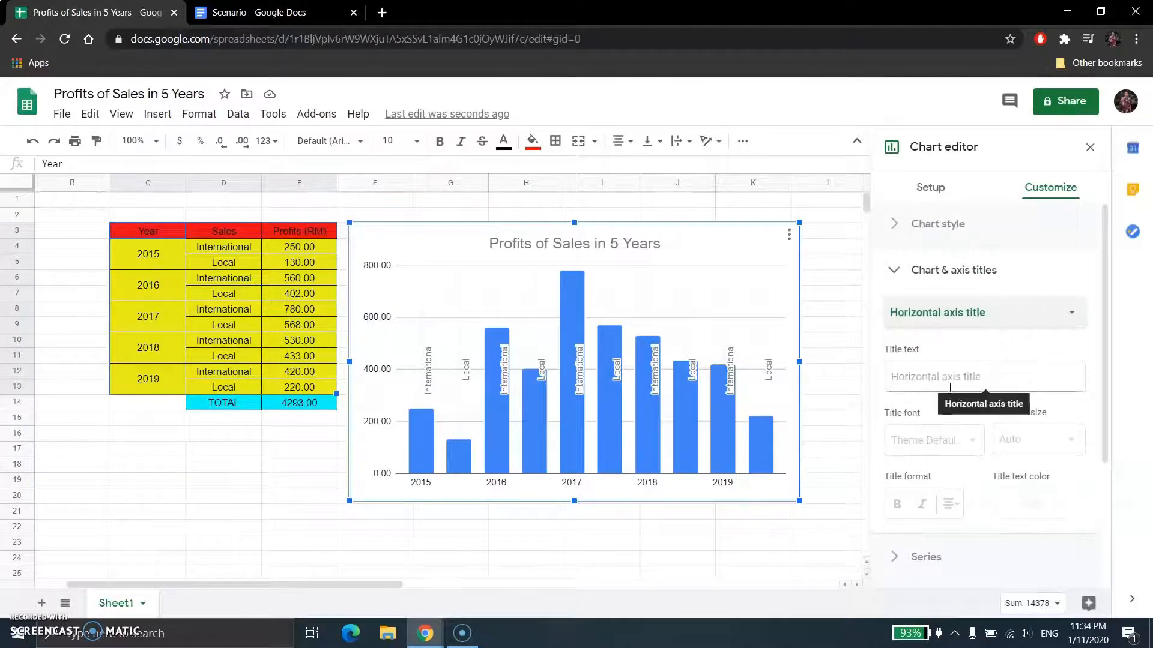
pyautogui.click(981, 377)
pyautogui.write('Ye')
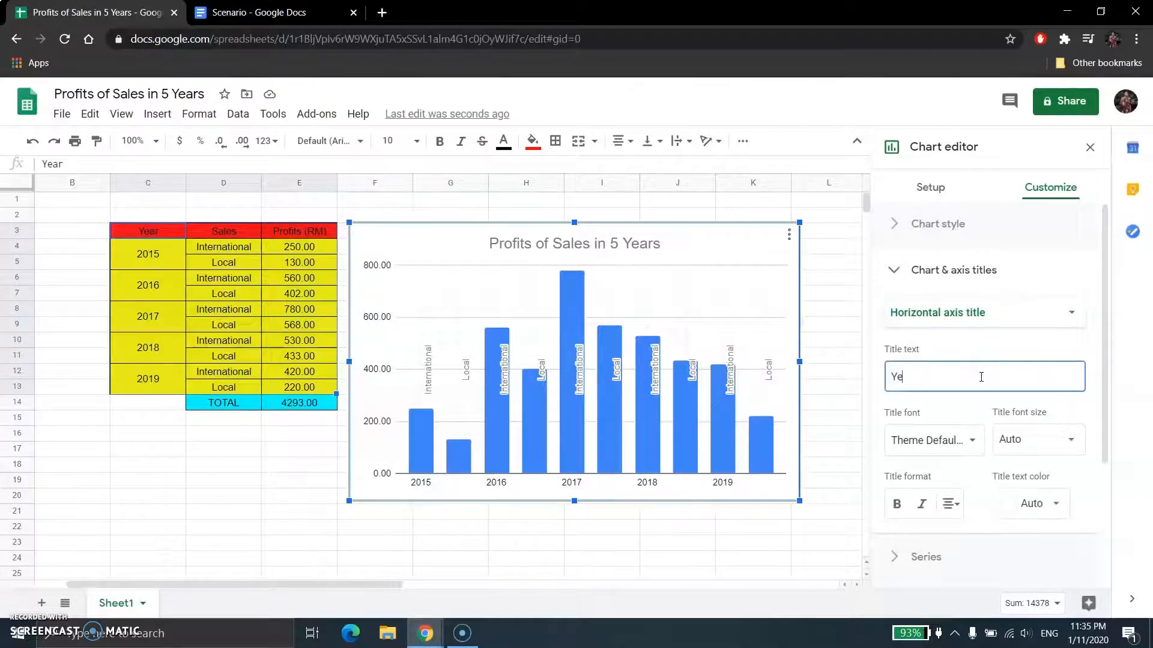
pyautogui.write('r')
pyautogui.press('BackSpace')
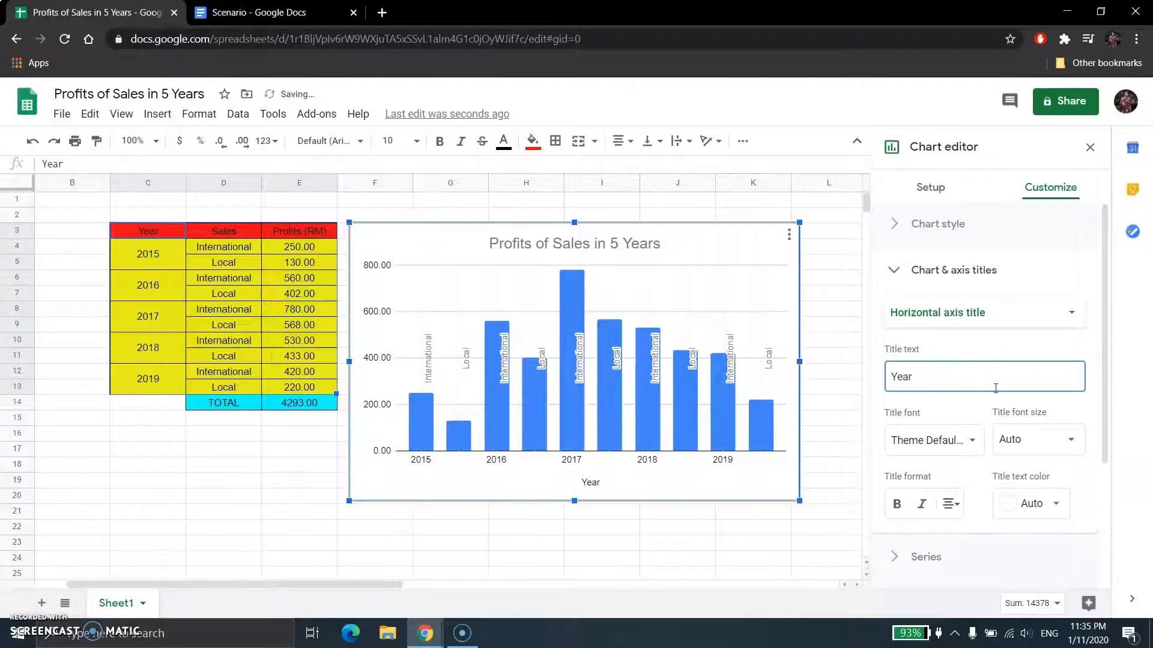
# Set the chart's vertical axis title to "Profits (RM)" and collapse the title settings.
pyautogui.click(979, 315)
pyautogui.click(972, 345)
pyautogui.click(966, 370)
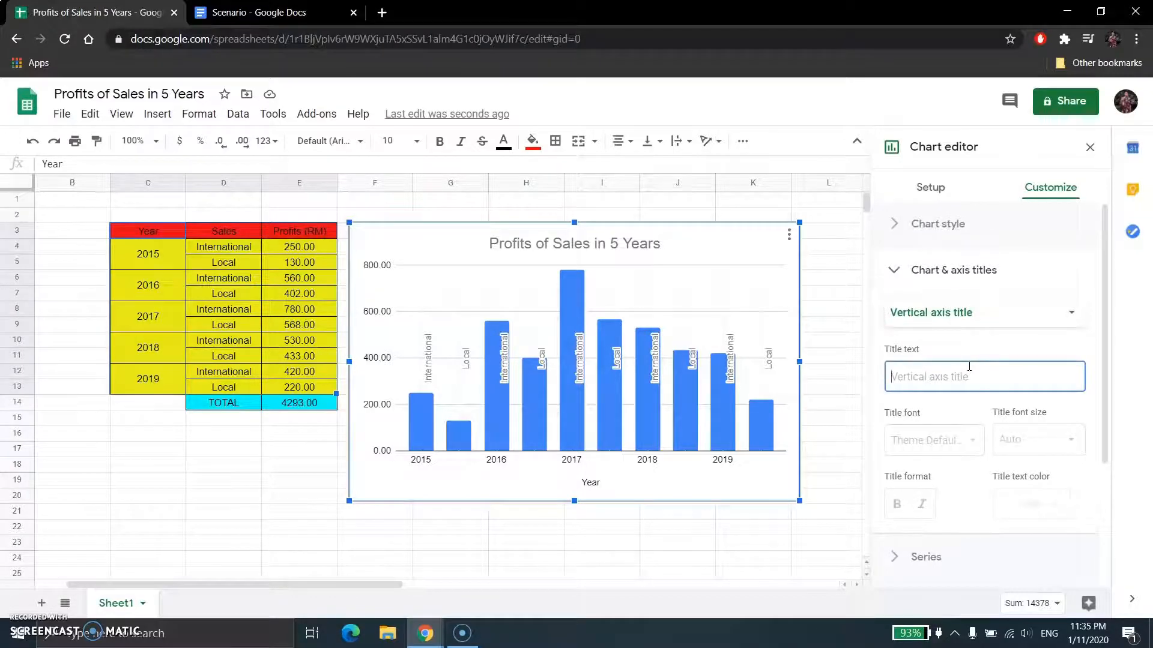
pyautogui.write('Profits')
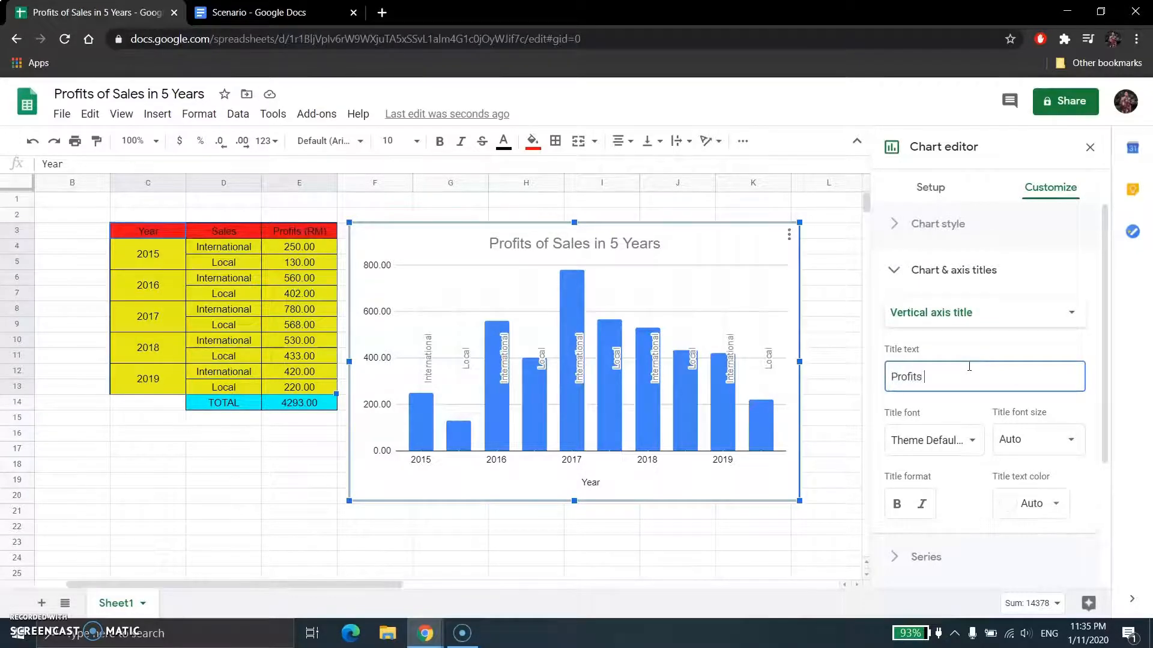
pyautogui.write(' (RM')
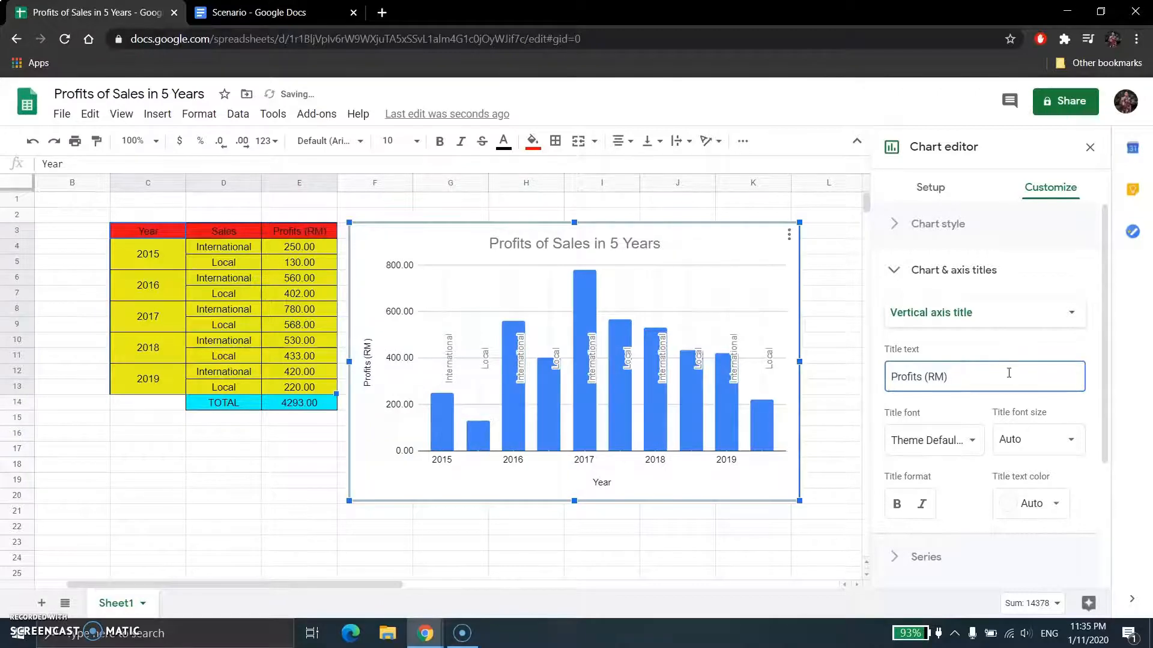
pyautogui.click(914, 272)
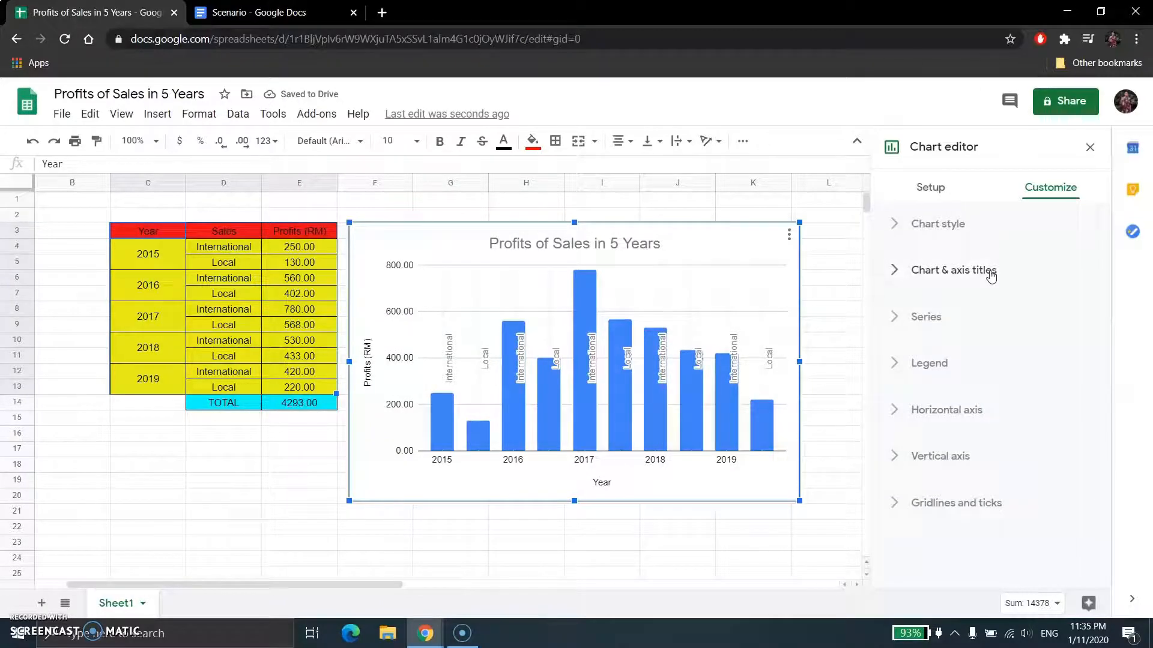
# Try purple for the Profits (RM) series columns and settle on red as their colour.
pyautogui.click(974, 317)
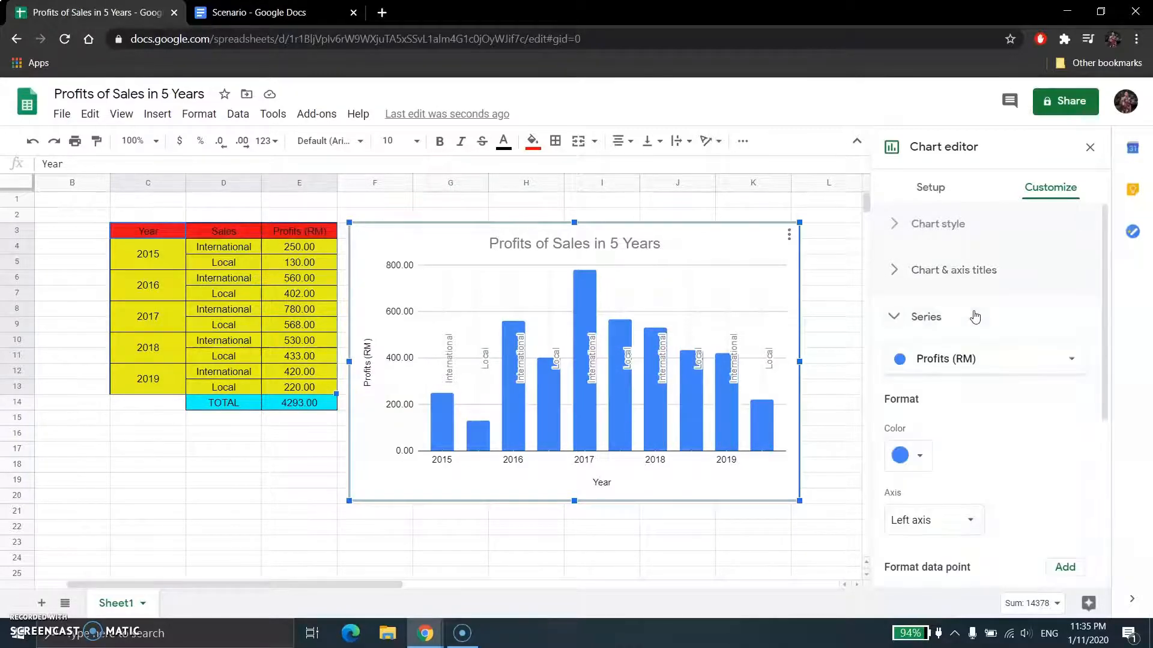
pyautogui.click(1014, 369)
pyautogui.scroll(-1, 1014, 387)
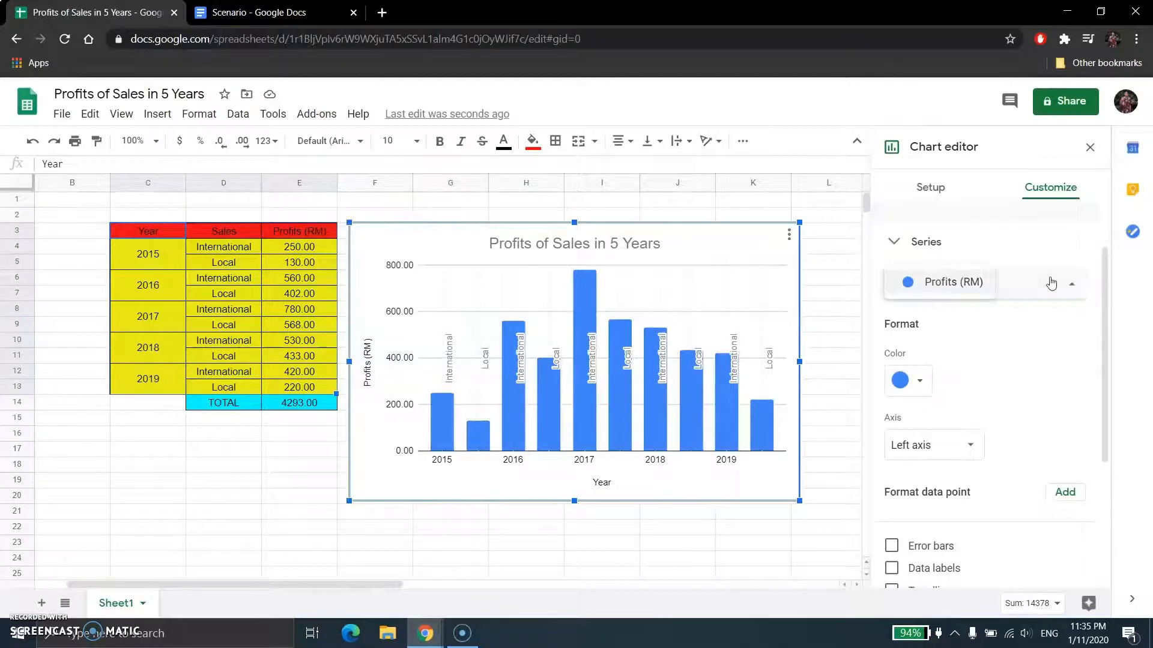
pyautogui.scroll(-1, 1018, 380)
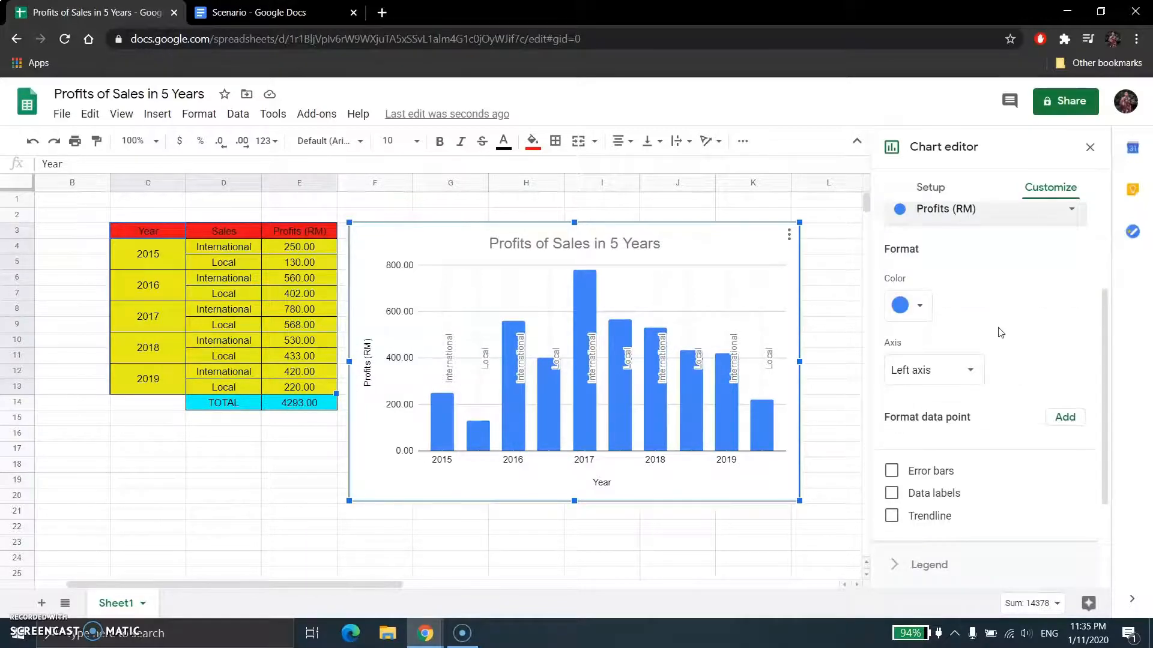
pyautogui.scroll(1, 1002, 333)
pyautogui.click(920, 381)
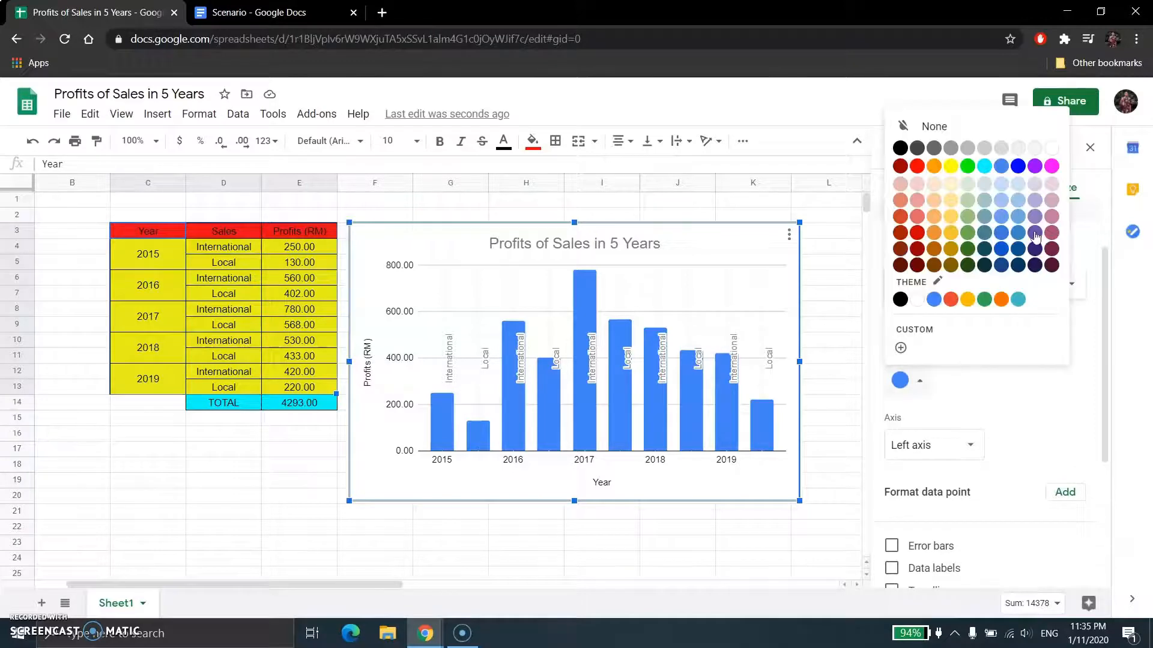
pyautogui.click(1034, 167)
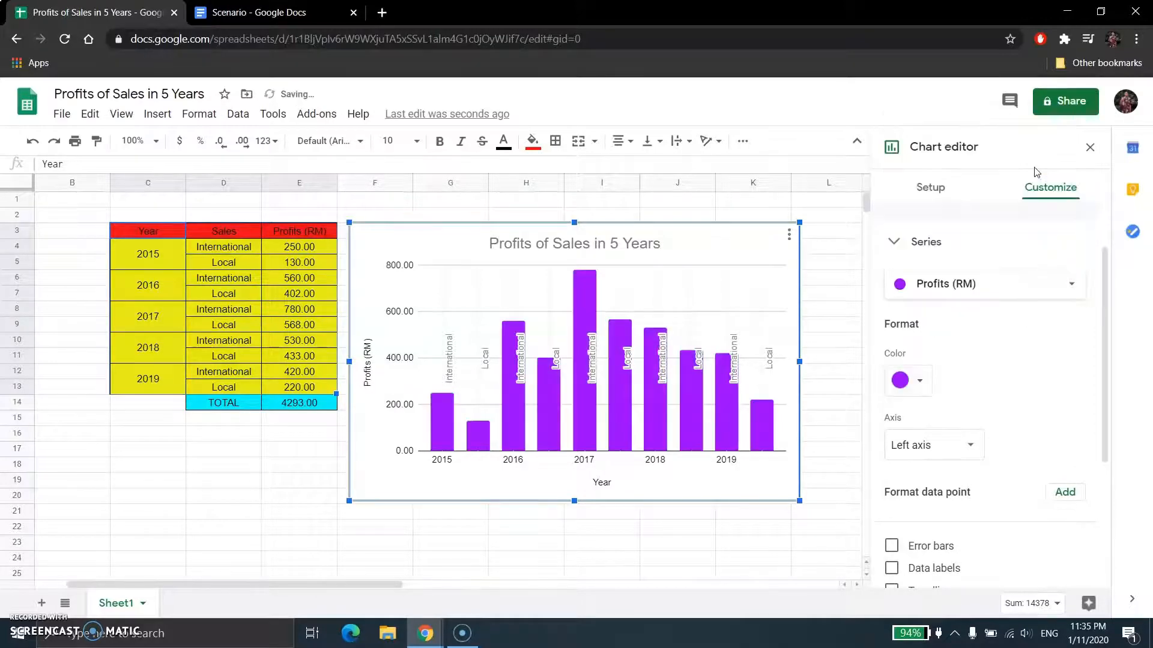
pyautogui.click(919, 380)
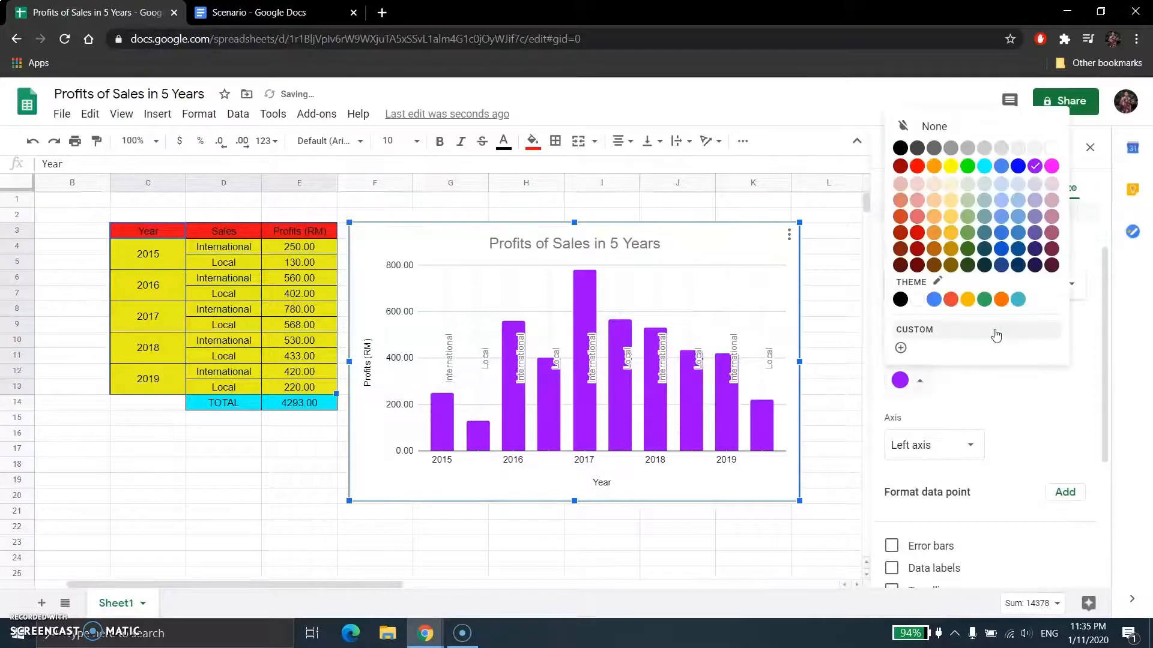
pyautogui.click(917, 166)
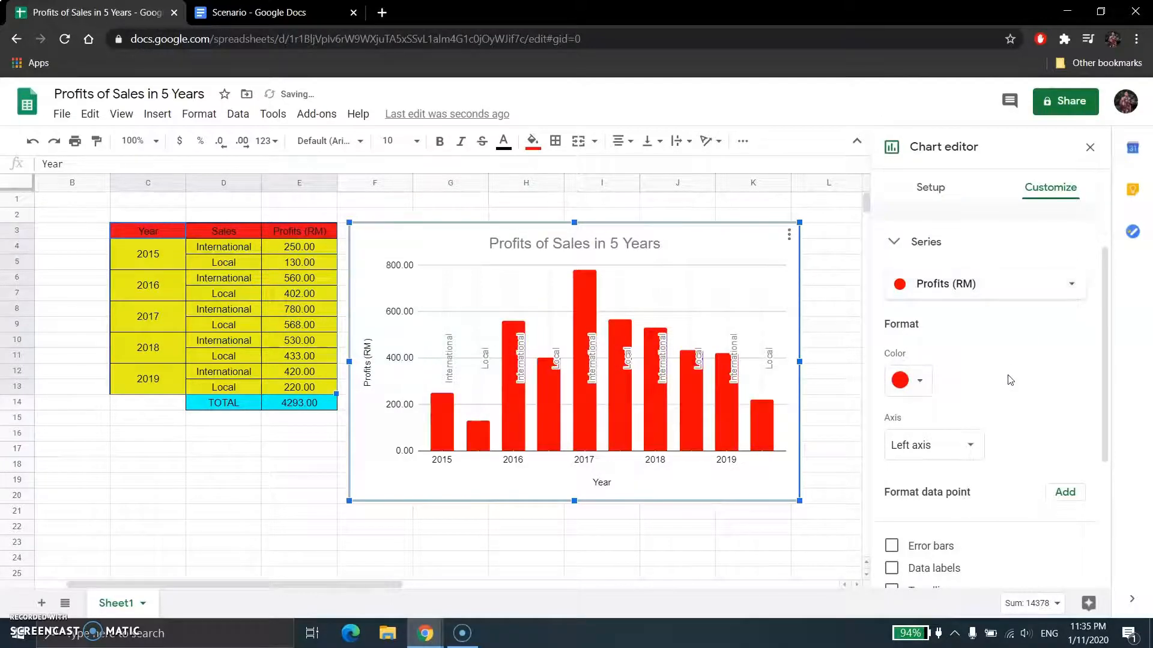
# Try the right axis for the Profits (RM) series and return it to the left axis.
pyautogui.scroll(-2, 1010, 380)
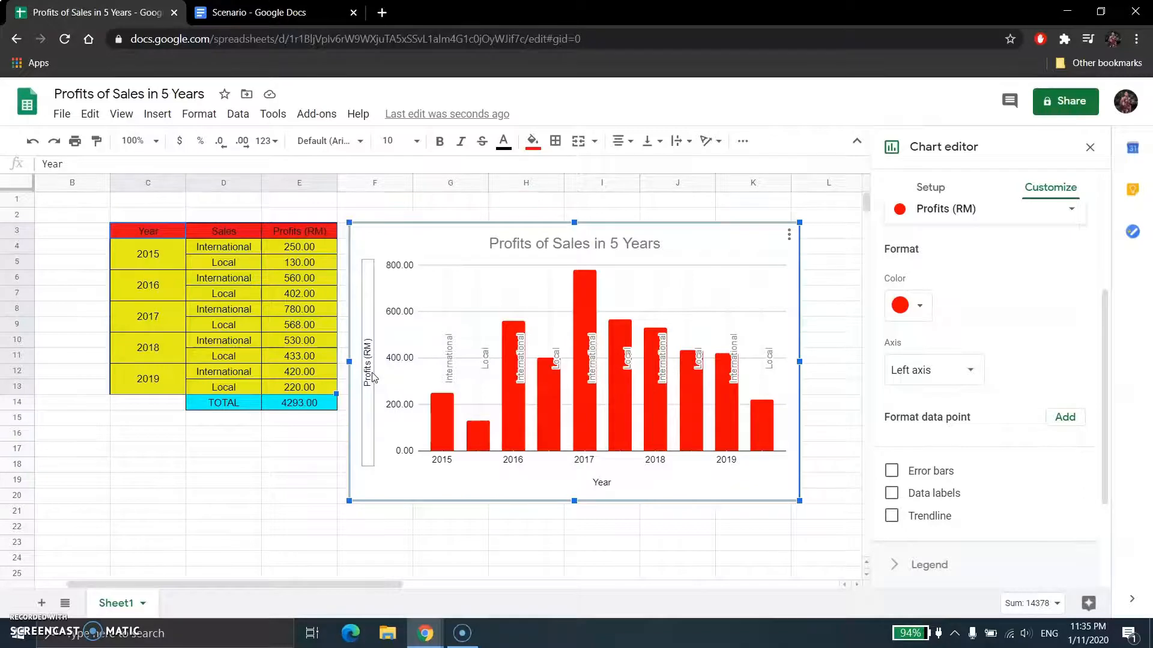
pyautogui.click(934, 373)
pyautogui.click(935, 391)
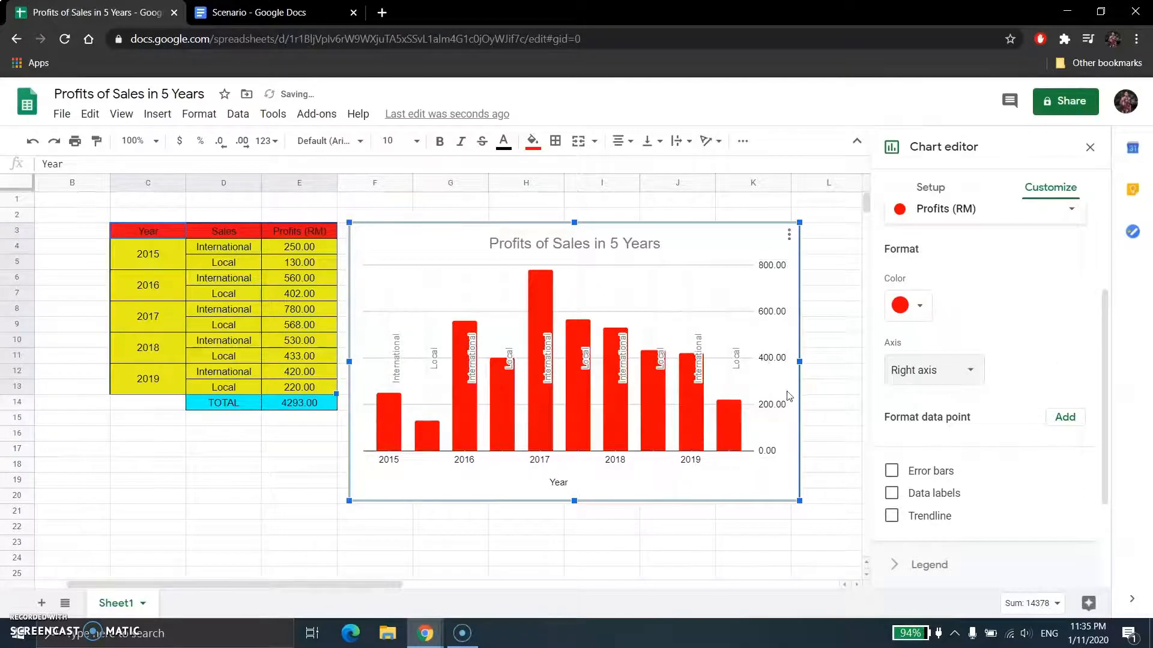
pyautogui.click(945, 370)
pyautogui.click(947, 345)
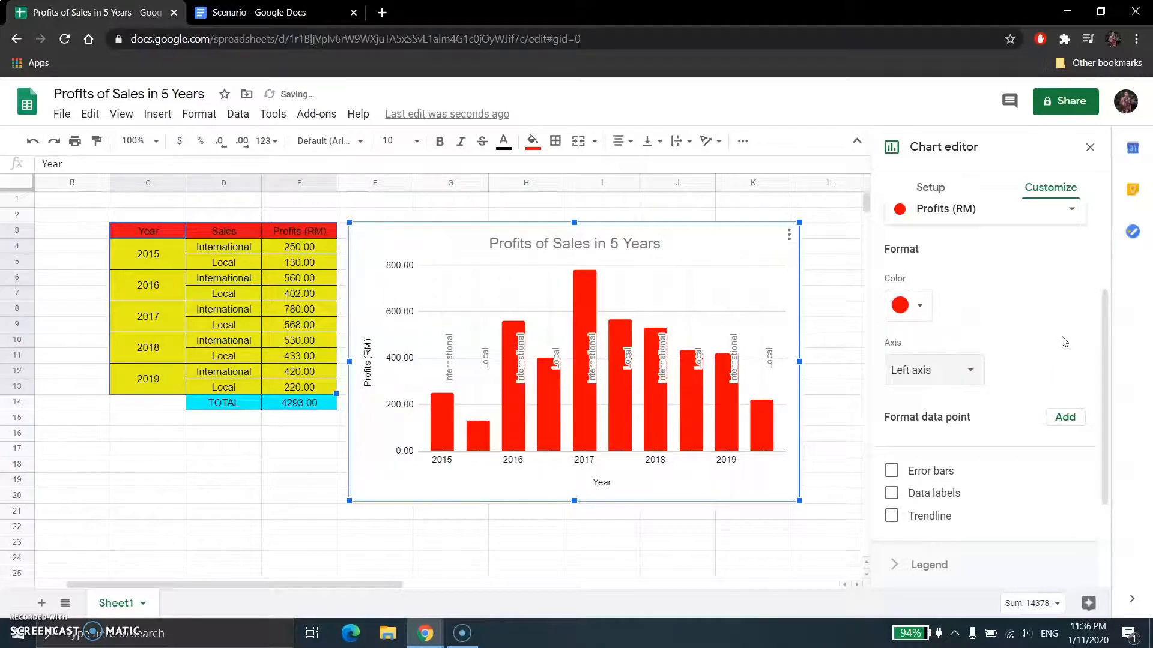
pyautogui.scroll(-1, 1056, 333)
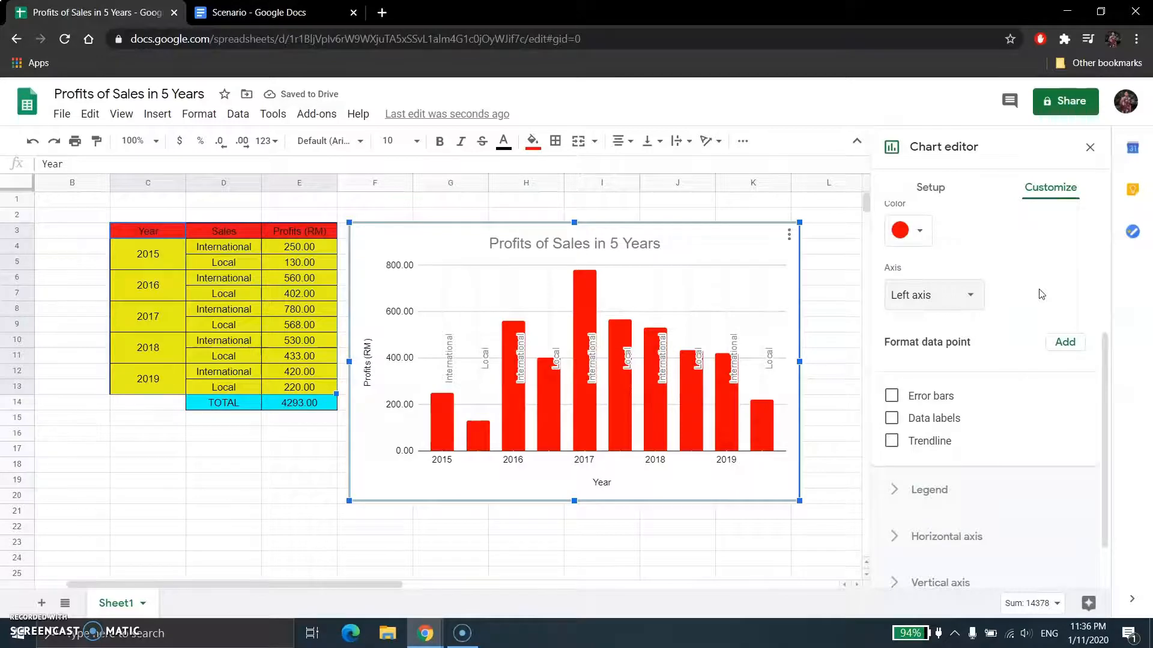
# Try error bars and a trendline on the Profits (RM) series and remove both.
pyautogui.scroll(1, 1042, 295)
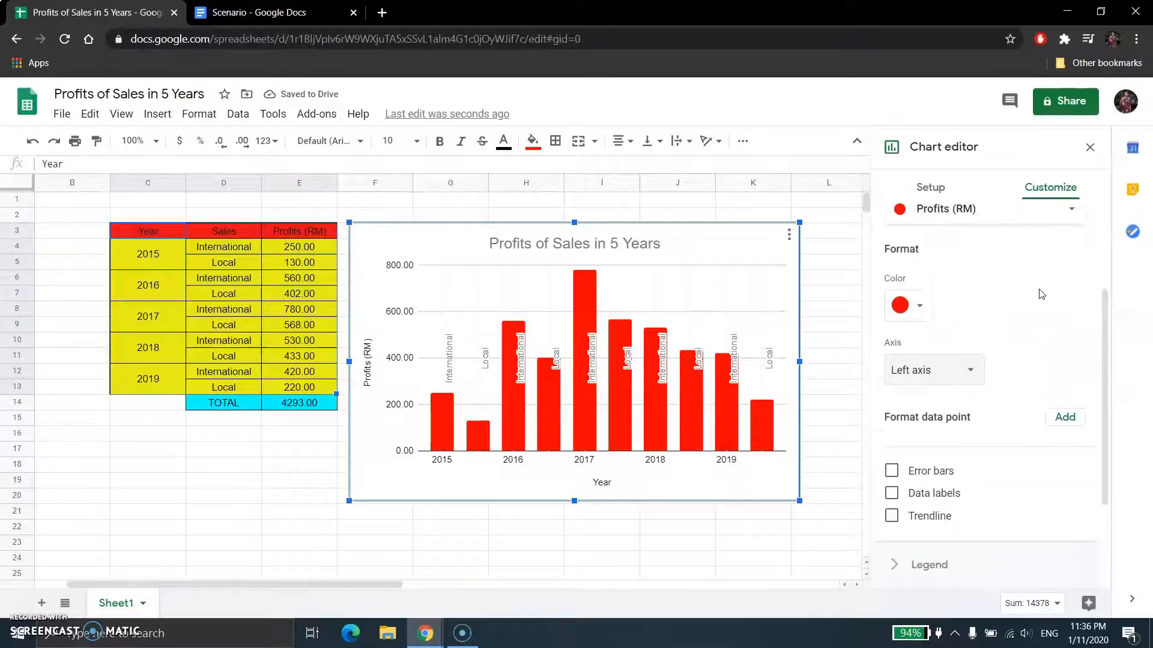
pyautogui.click(892, 472)
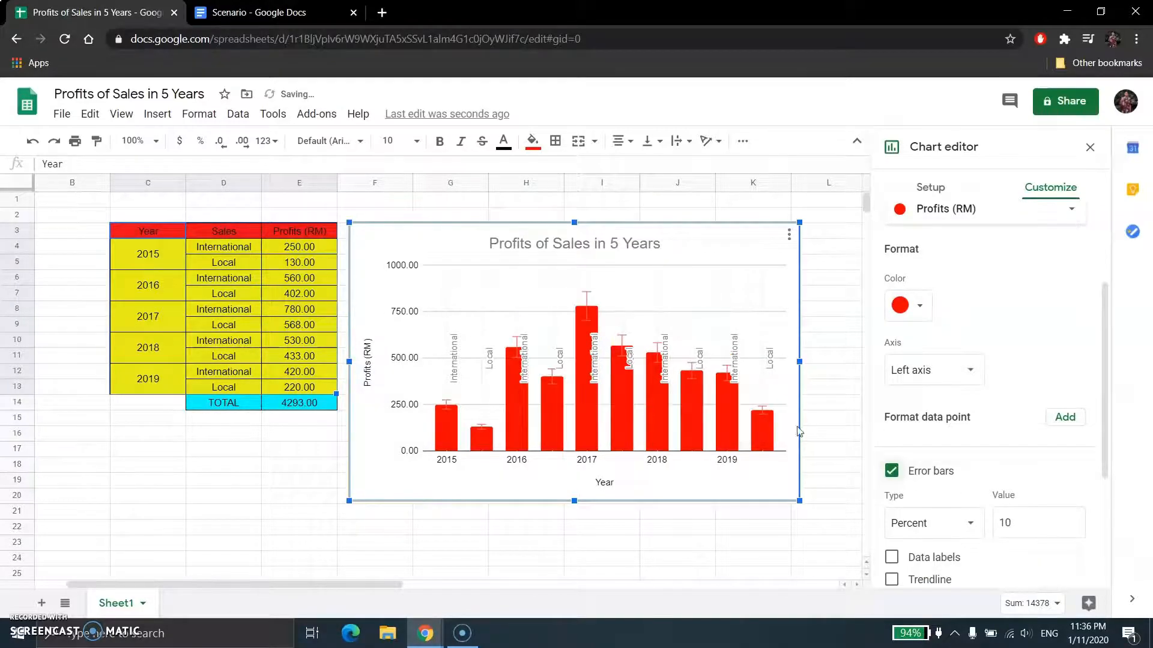
pyautogui.click(892, 472)
pyautogui.scroll(-1, 956, 448)
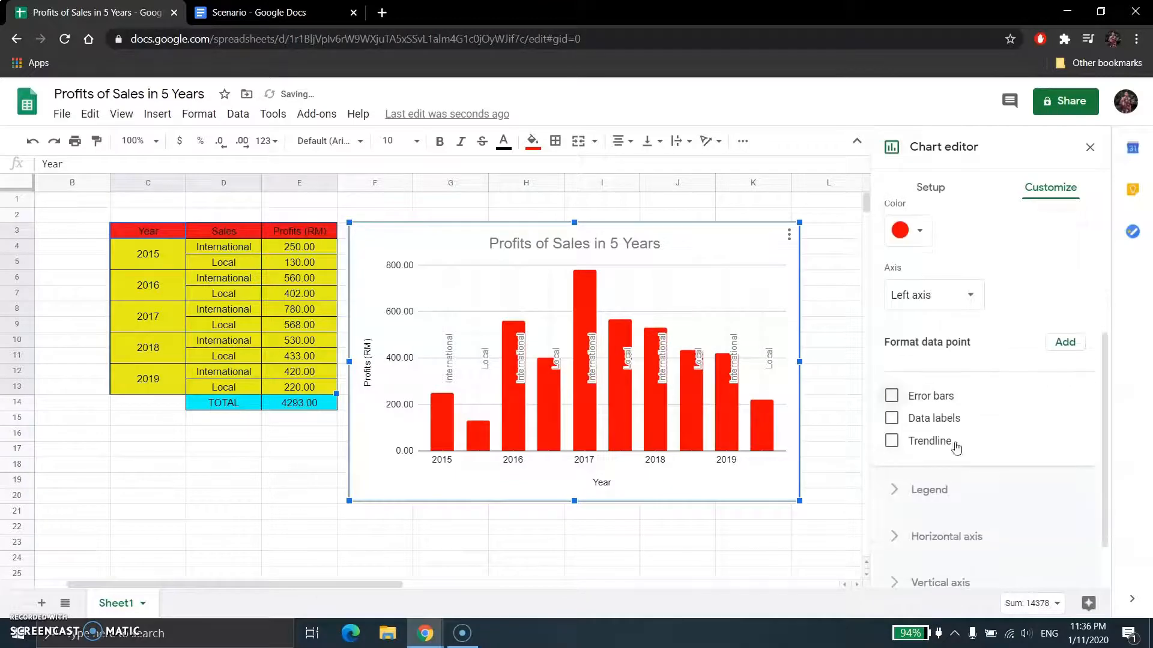
pyautogui.click(893, 442)
pyautogui.click(909, 445)
# Add data labels to the Profits (RM) series, keeping the label type as Value.
pyautogui.scroll(1, 1026, 387)
pyautogui.click(893, 495)
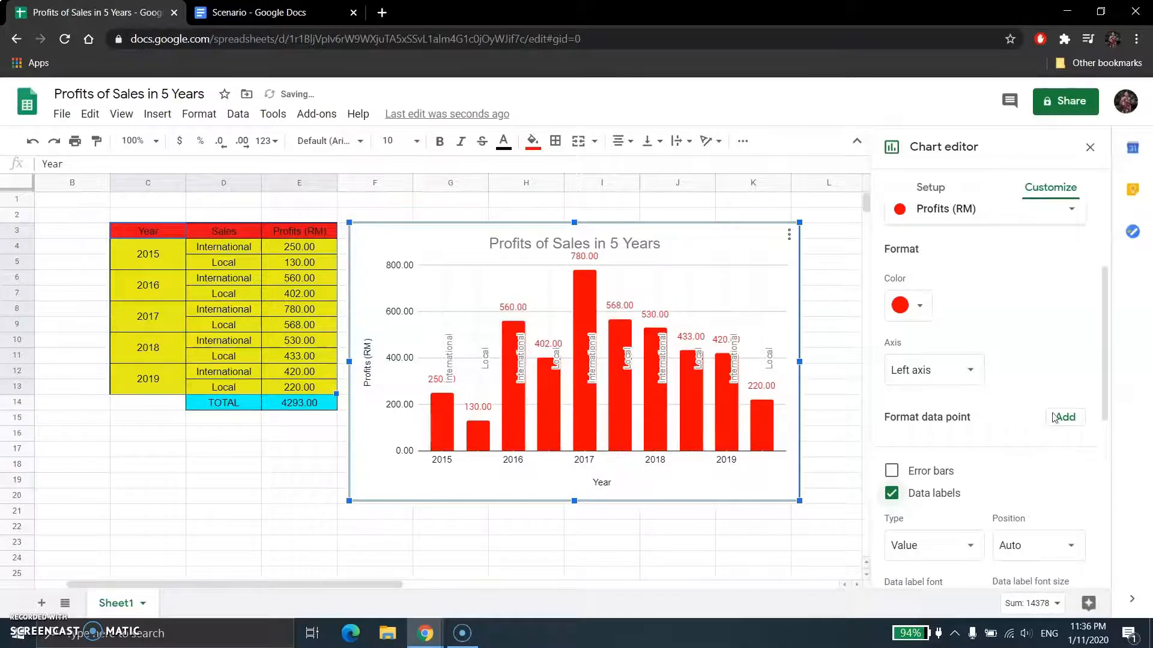
pyautogui.scroll(-3, 1050, 412)
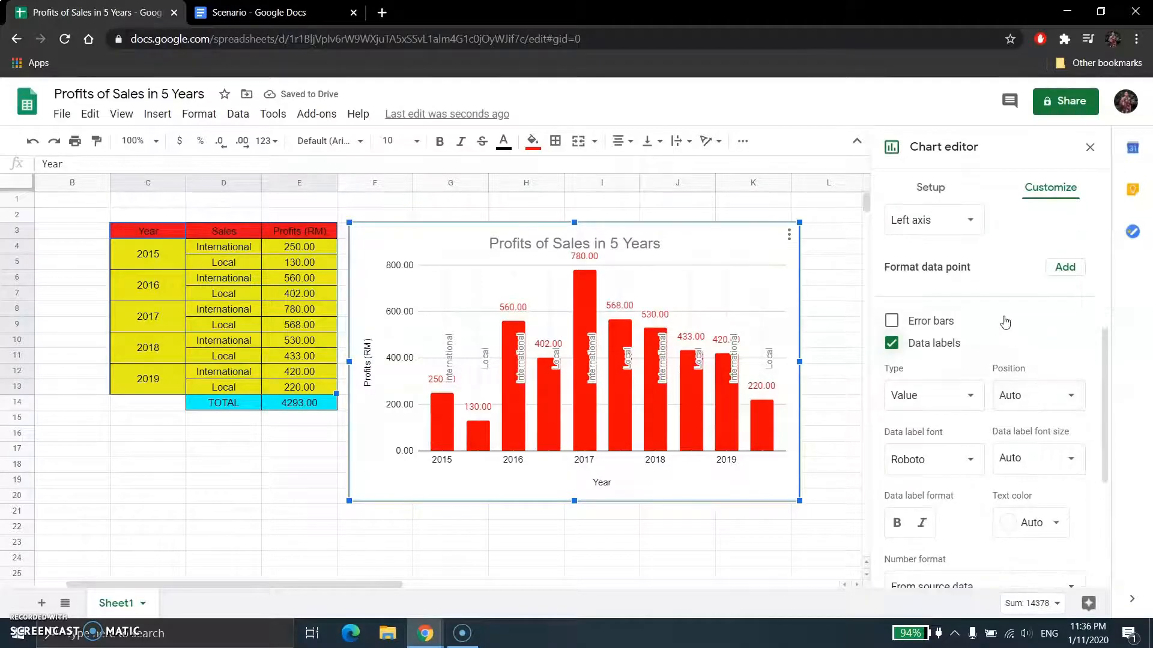
pyautogui.click(966, 397)
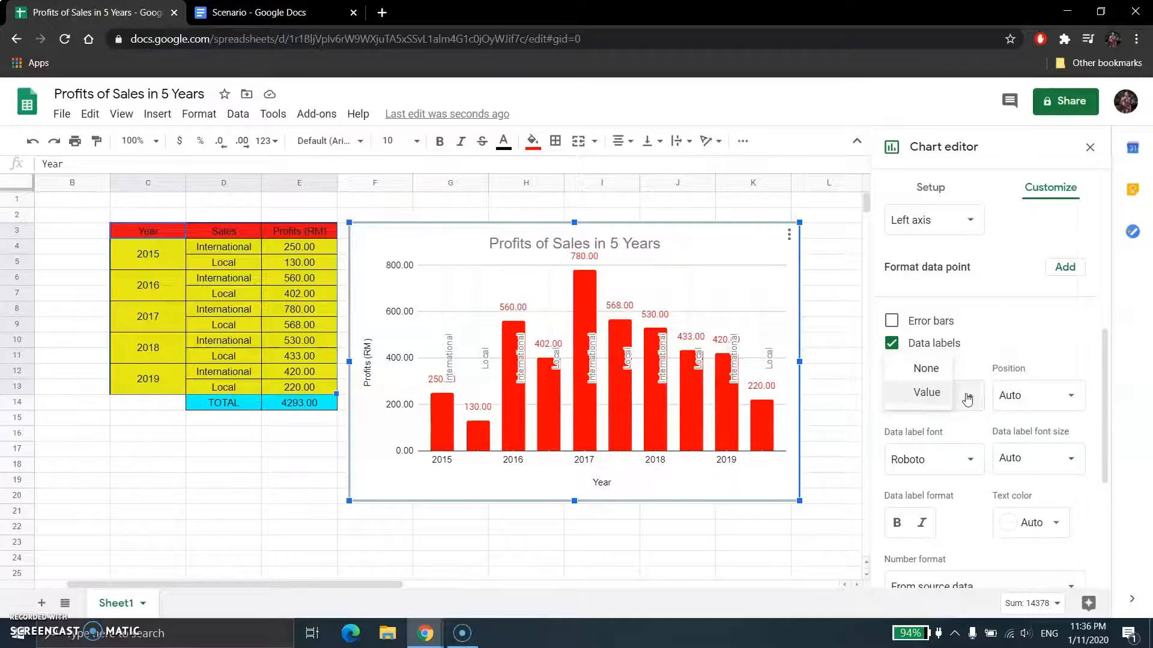
pyautogui.click(967, 397)
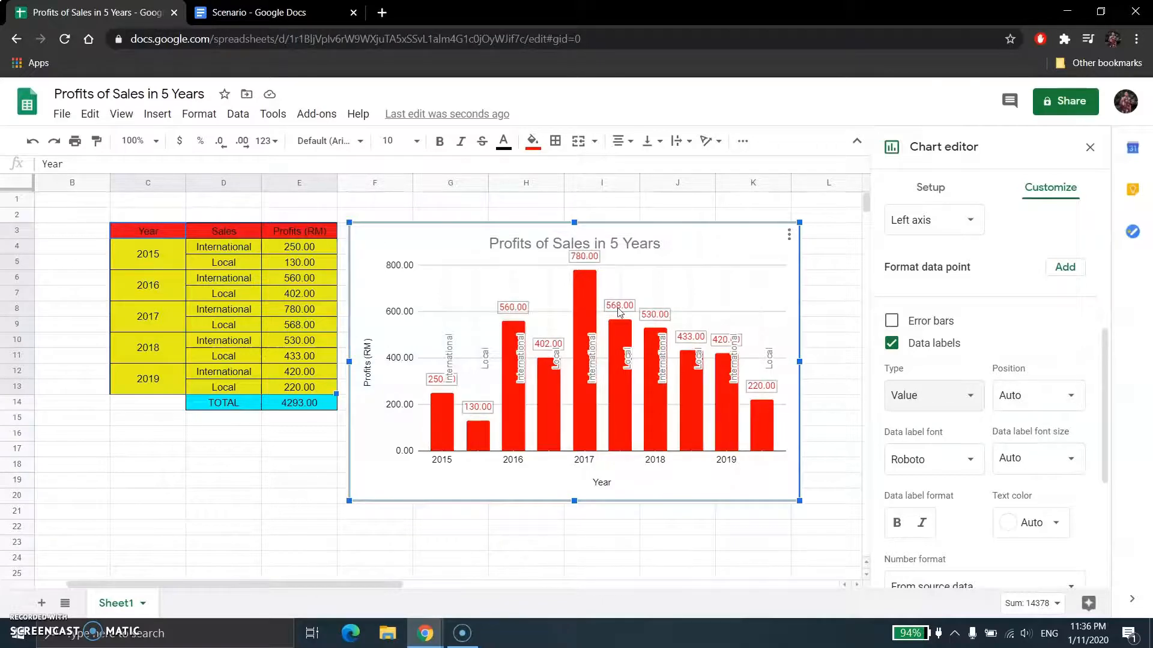
# Try the centre, inside end and outside end positions for the data labels and settle on Inside base.
pyautogui.click(1072, 395)
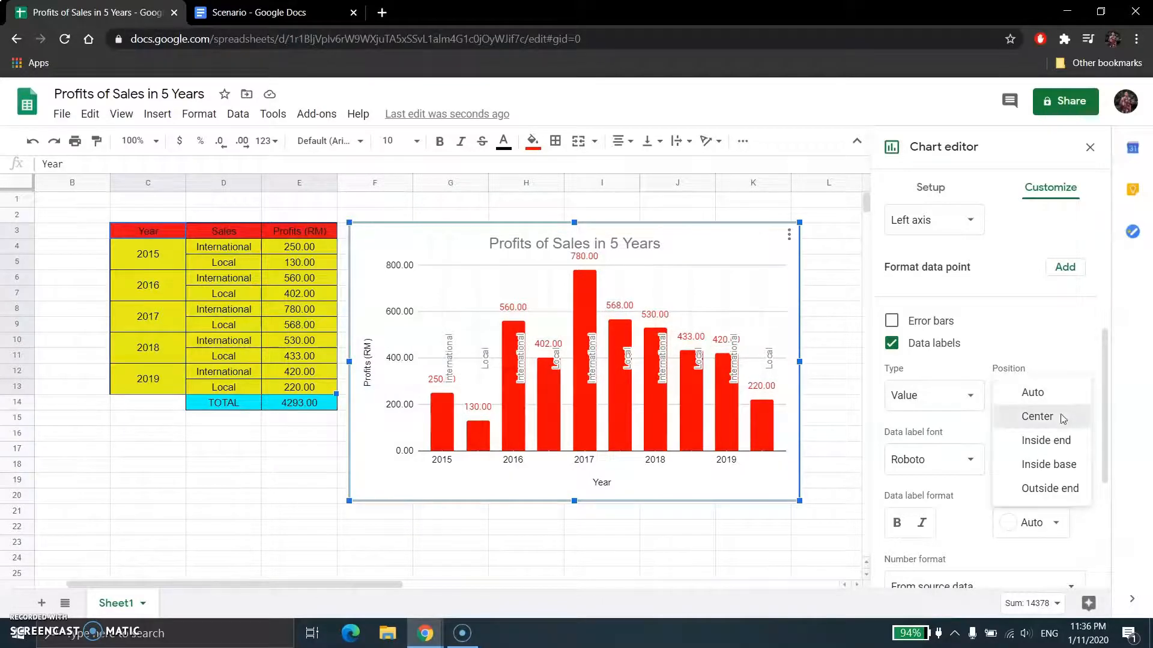
pyautogui.click(1037, 415)
pyautogui.click(1048, 393)
pyautogui.click(1056, 425)
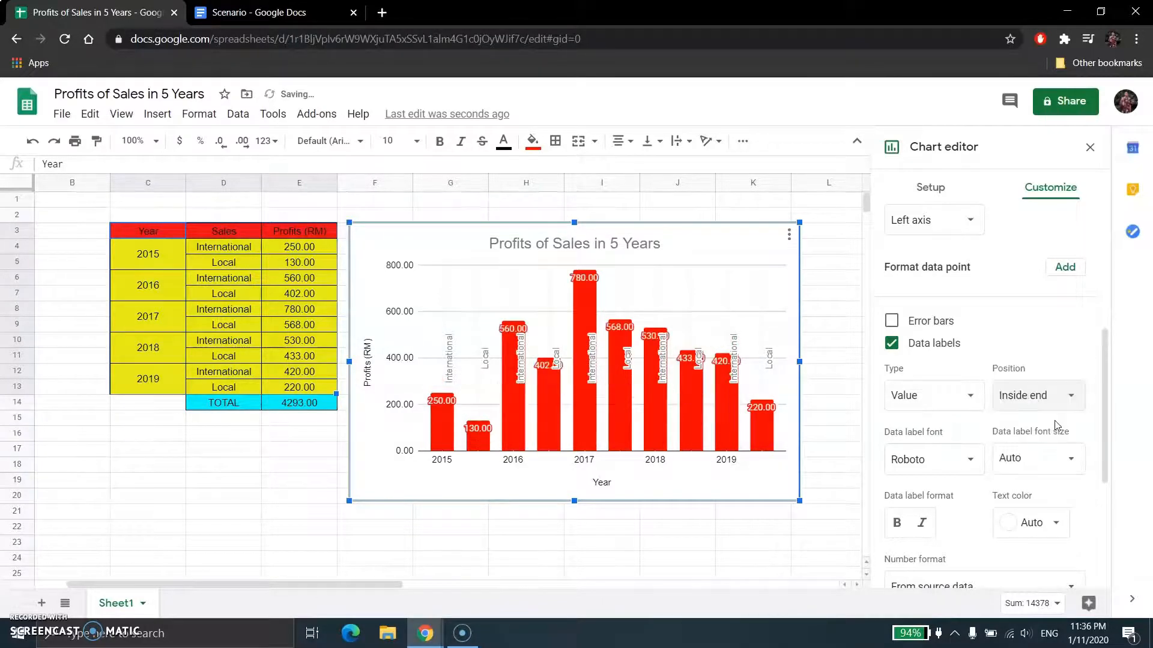
pyautogui.click(1052, 396)
pyautogui.click(1050, 417)
pyautogui.click(1051, 396)
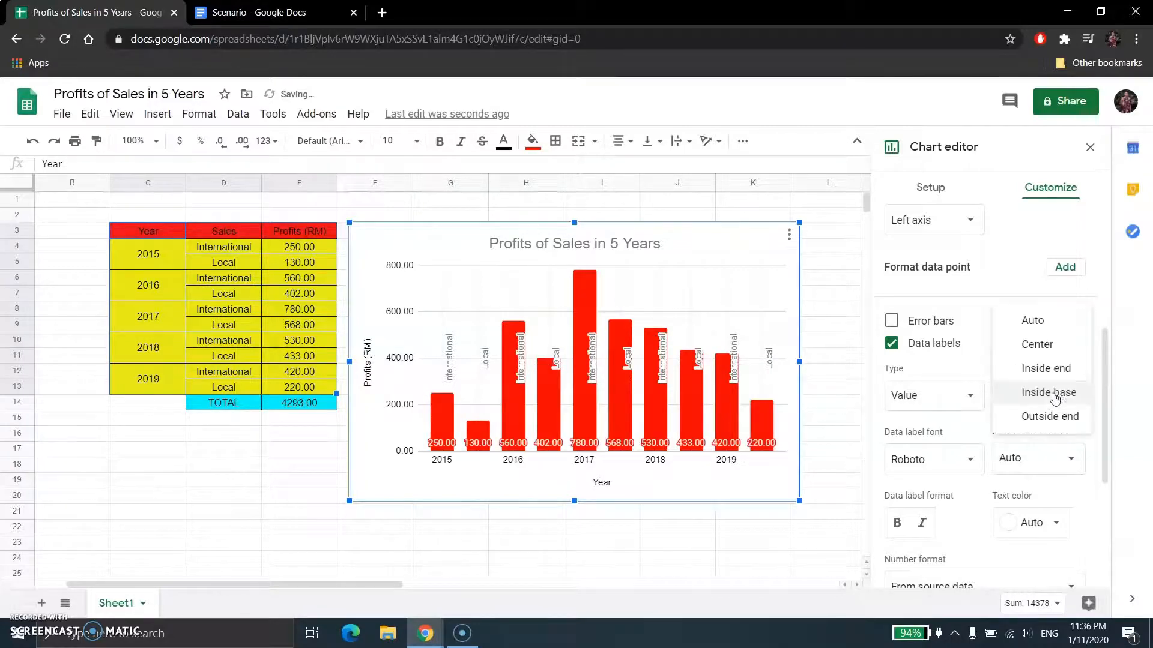
pyautogui.click(1050, 416)
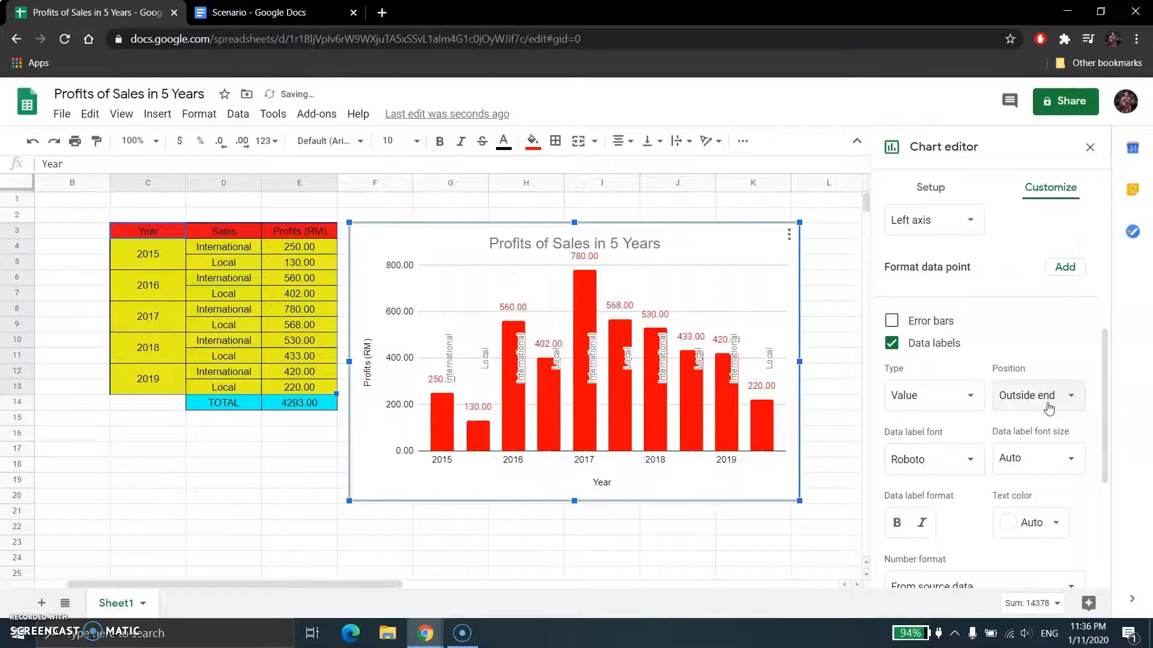
pyautogui.click(1049, 397)
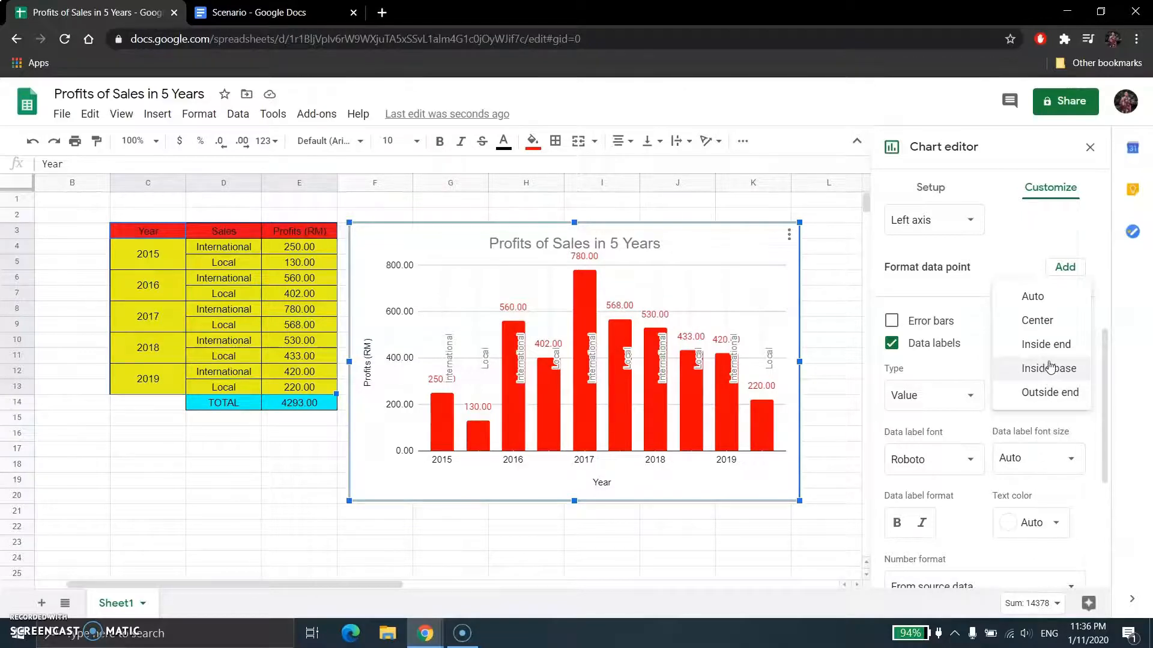
pyautogui.click(1049, 368)
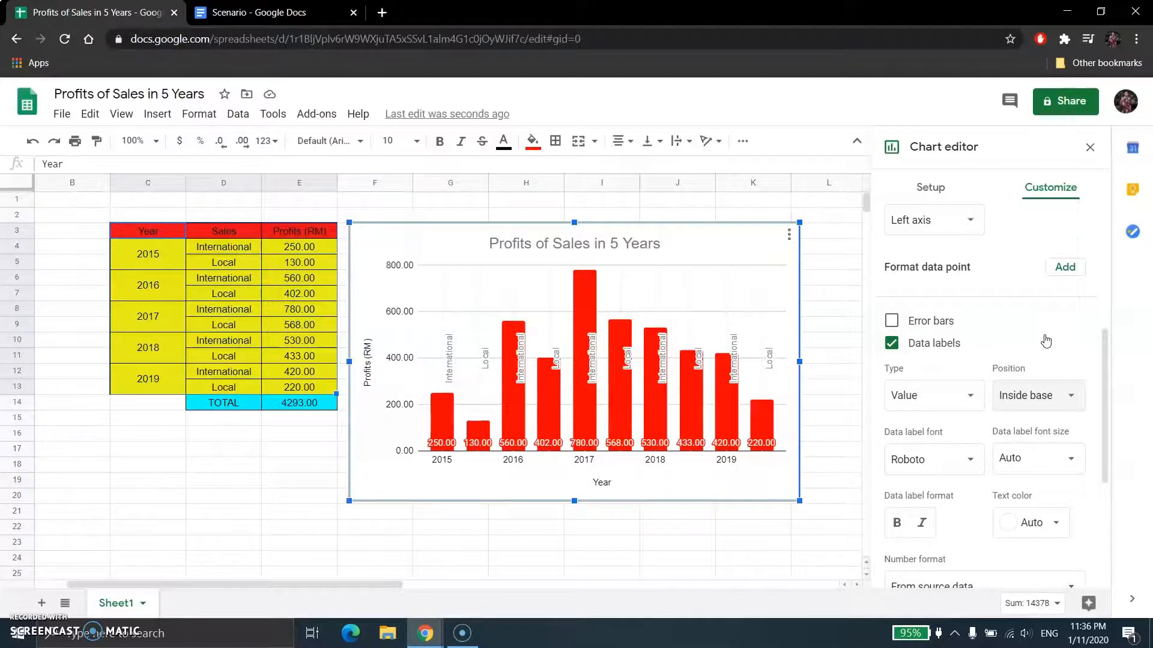
# Try Arial and Serif as the data label font and return it to Roboto.
pyautogui.click(954, 462)
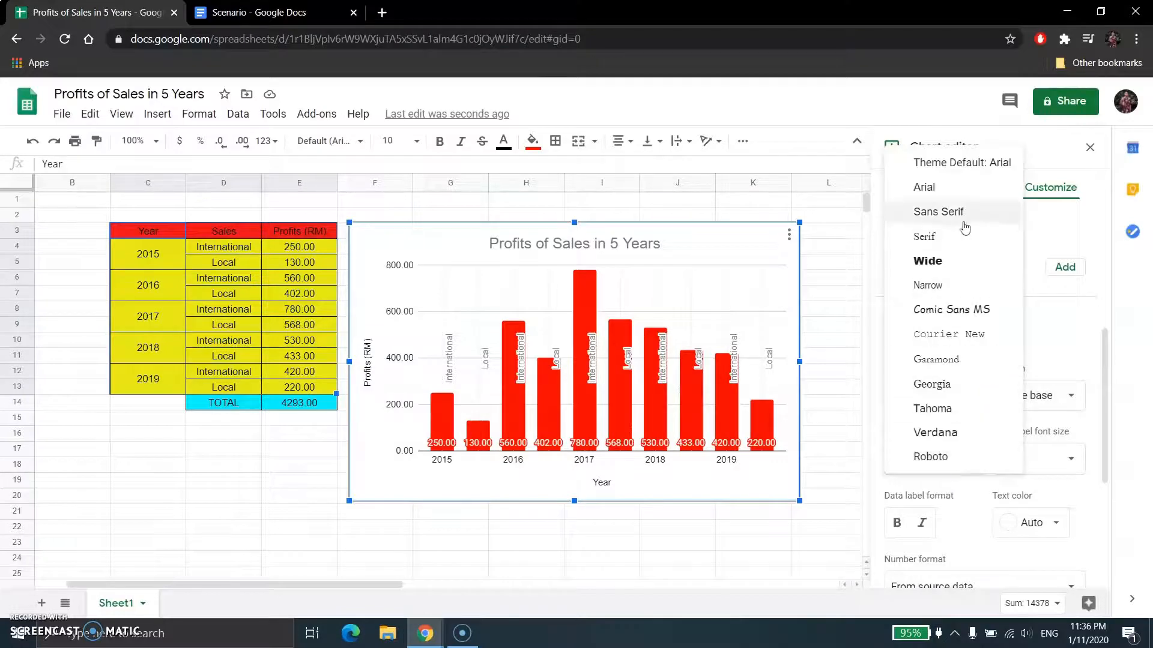
pyautogui.click(953, 190)
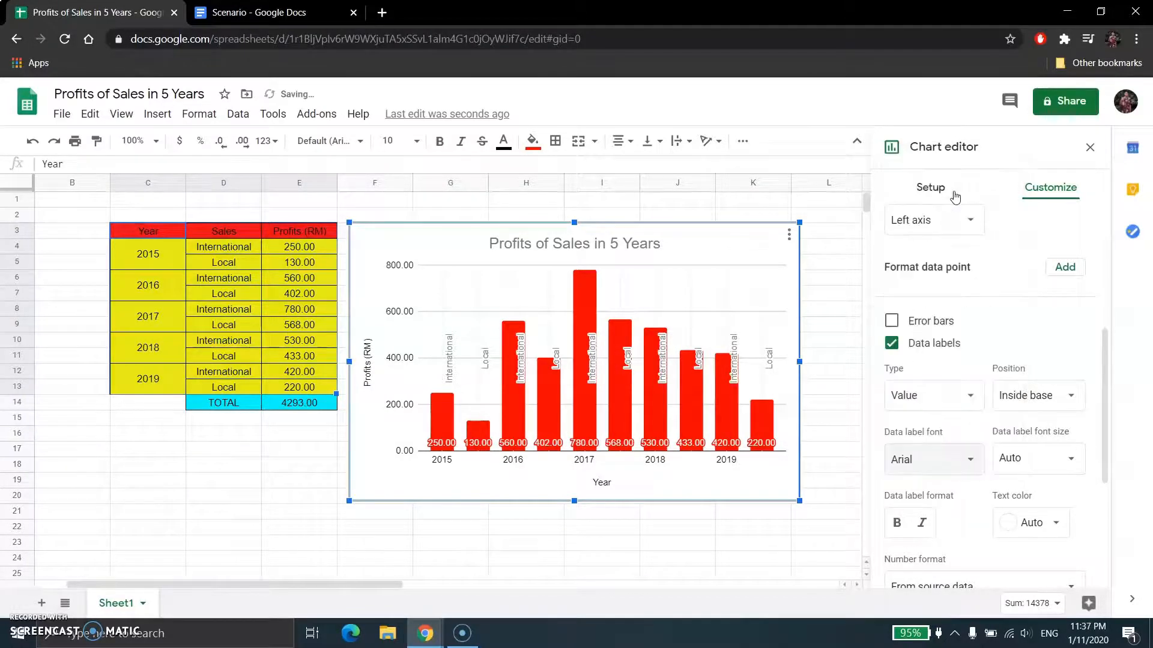
pyautogui.click(945, 451)
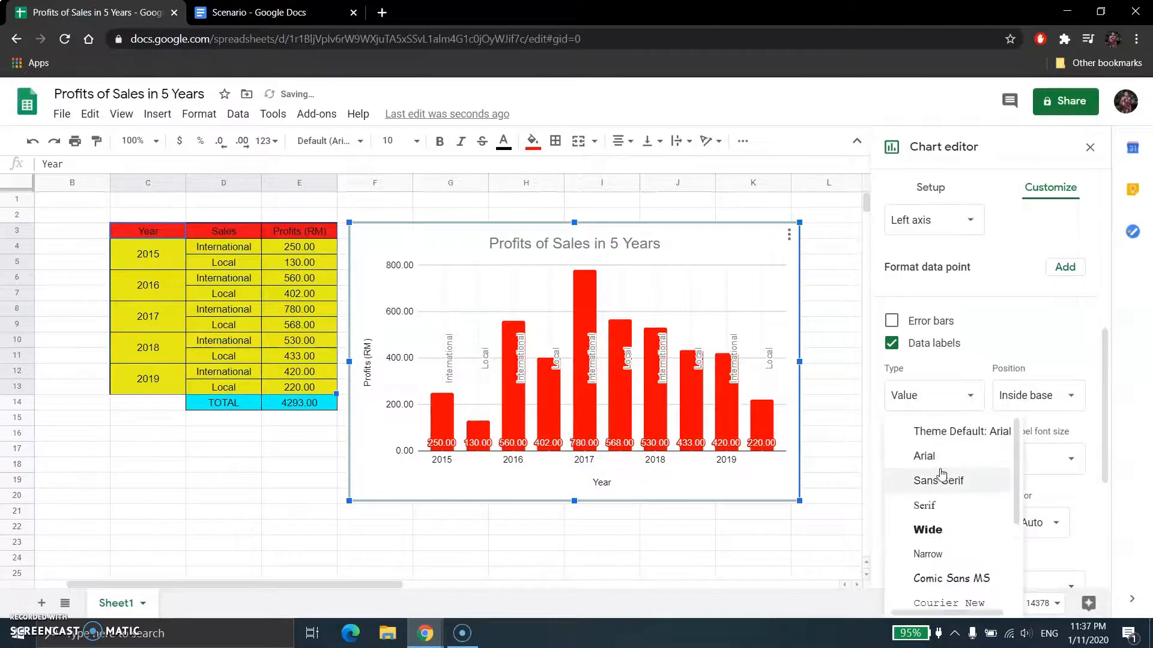
pyautogui.click(941, 506)
pyautogui.click(959, 456)
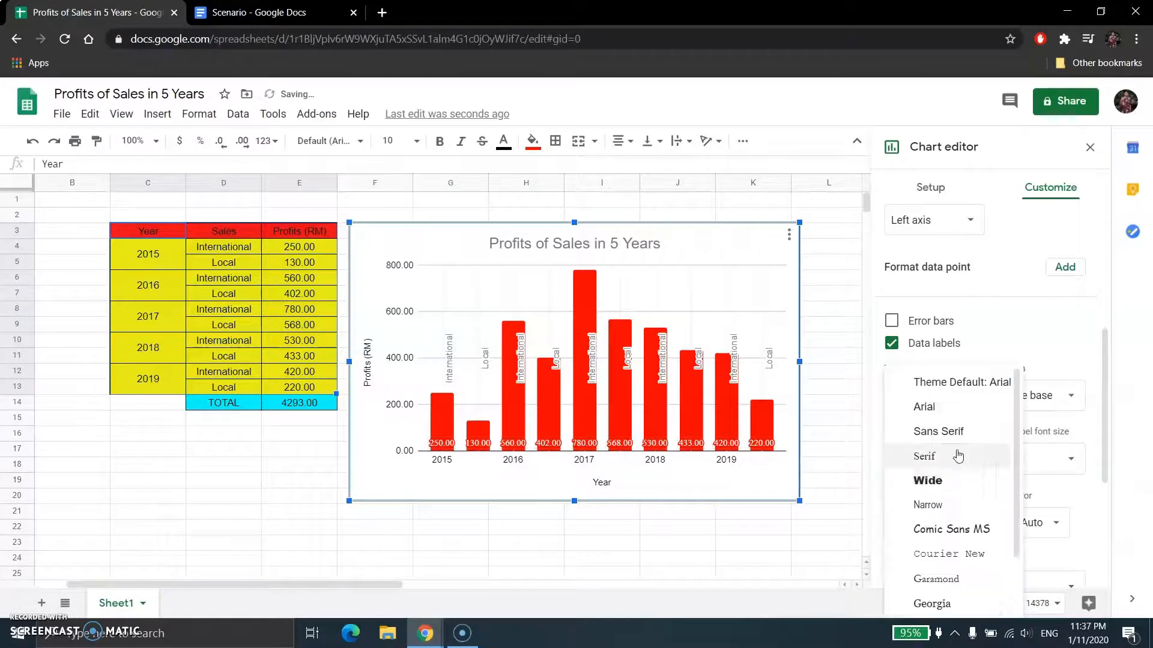
pyautogui.scroll(-2, 958, 459)
pyautogui.click(943, 593)
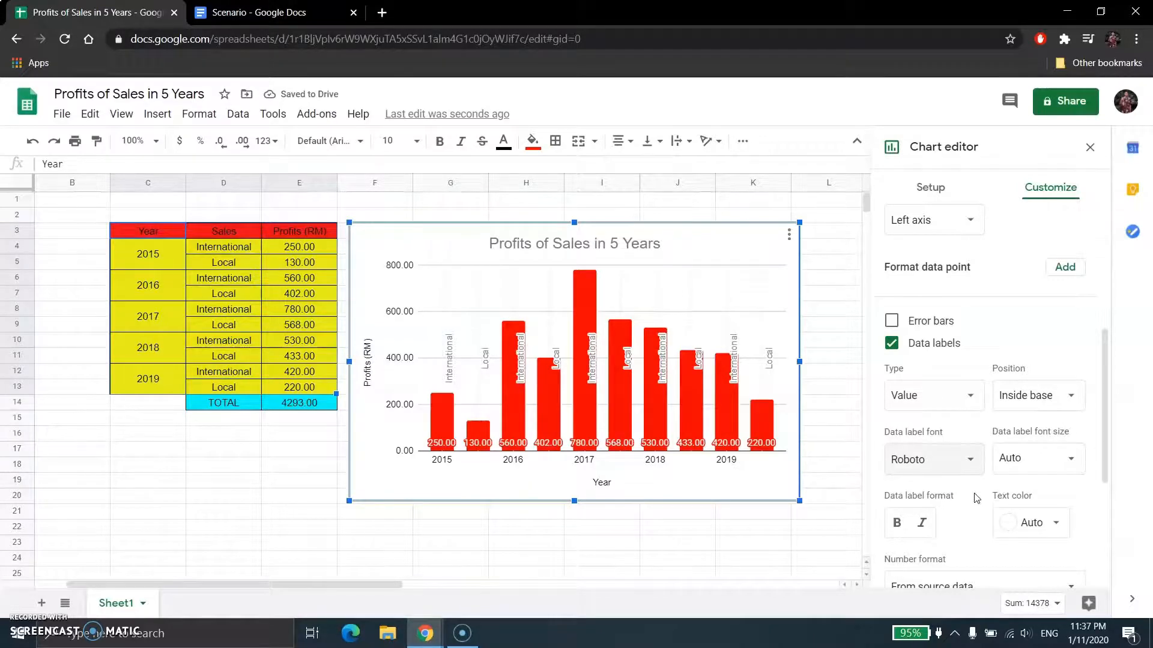
# Try size 12 for the data labels and settle on a font size of 10.
pyautogui.click(1056, 458)
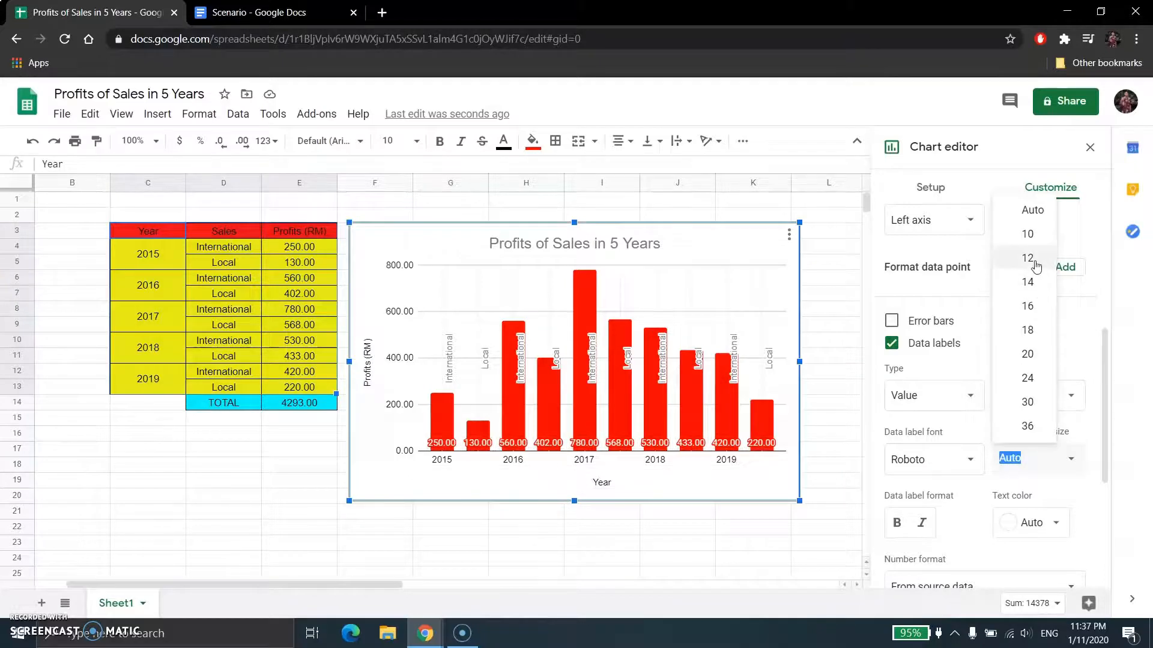
pyautogui.click(1028, 263)
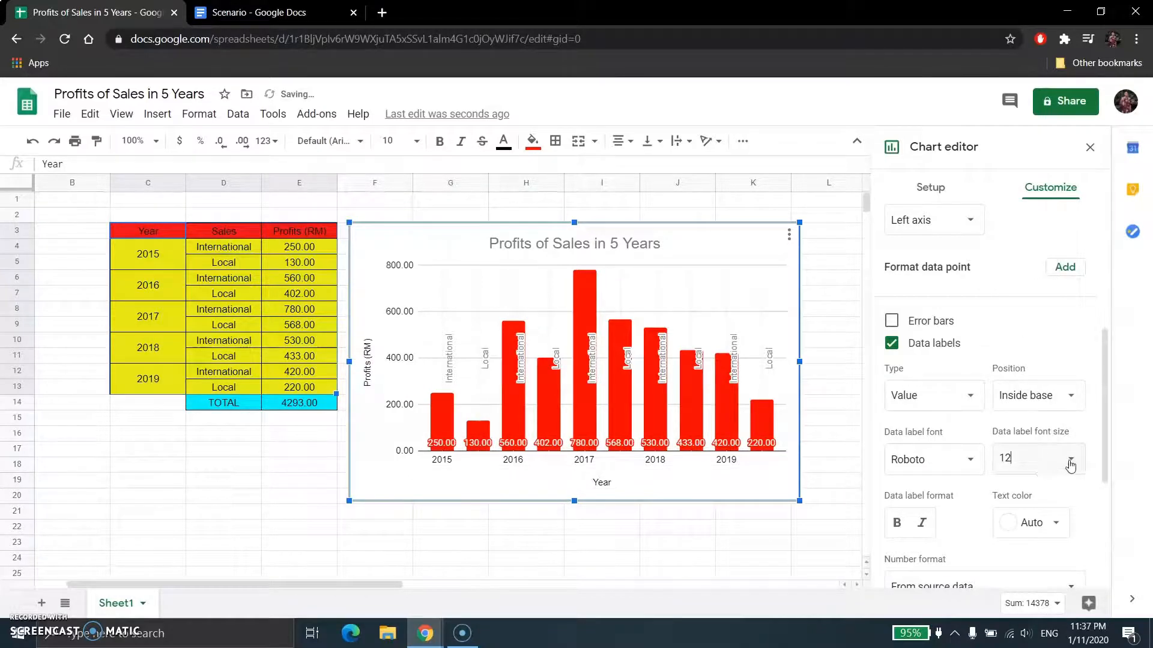
pyautogui.click(1066, 460)
pyautogui.click(1017, 237)
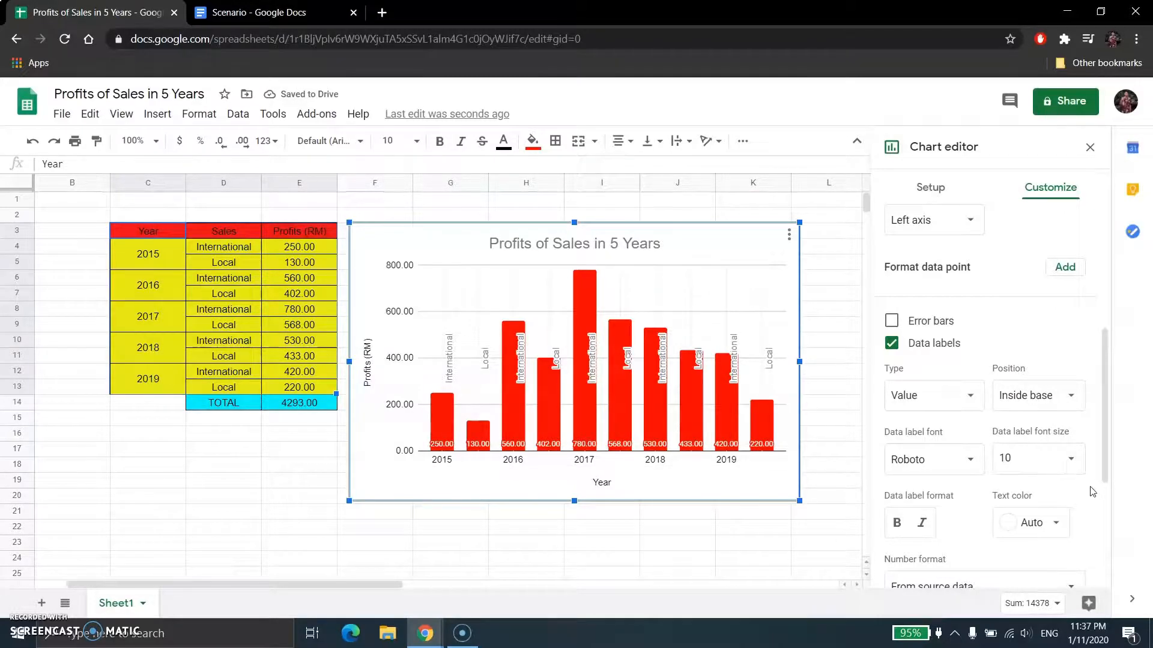
# Try bold and italic formatting on the data labels and remove both.
pyautogui.scroll(-1, 1093, 491)
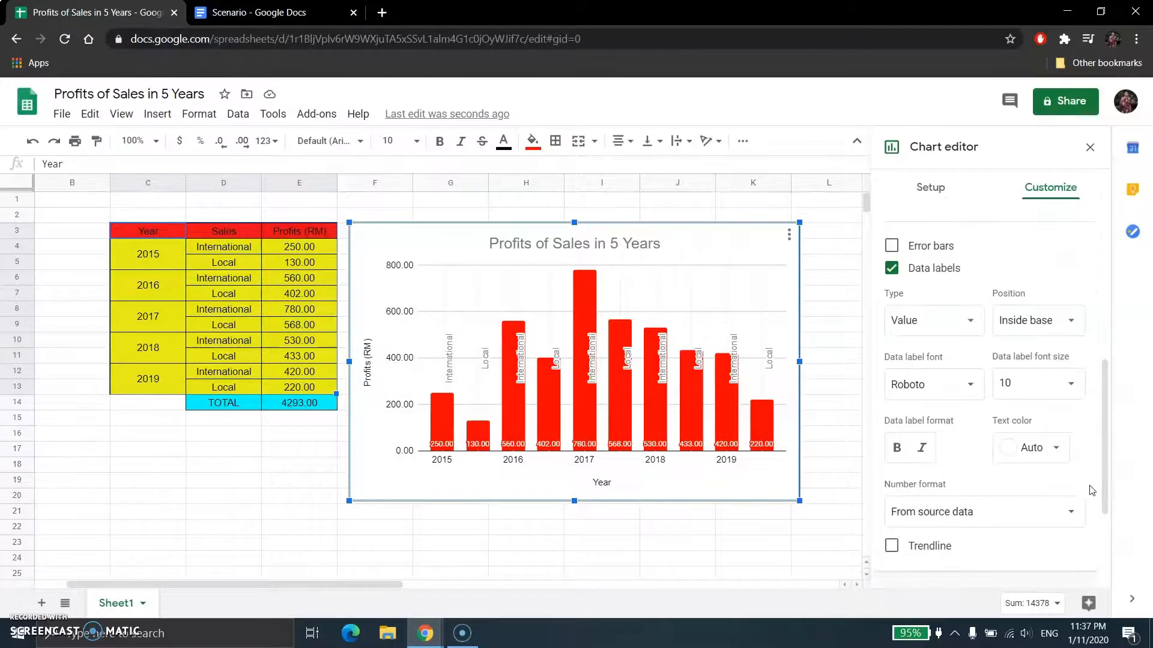
pyautogui.click(896, 455)
pyautogui.click(922, 453)
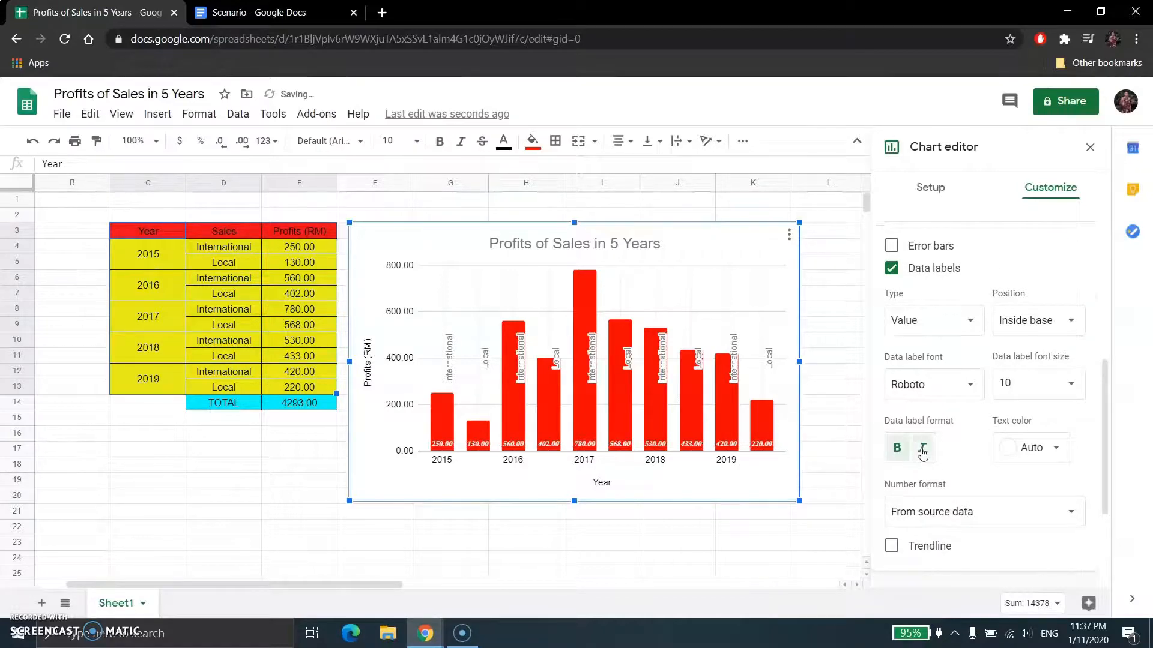
pyautogui.click(923, 453)
pyautogui.click(897, 448)
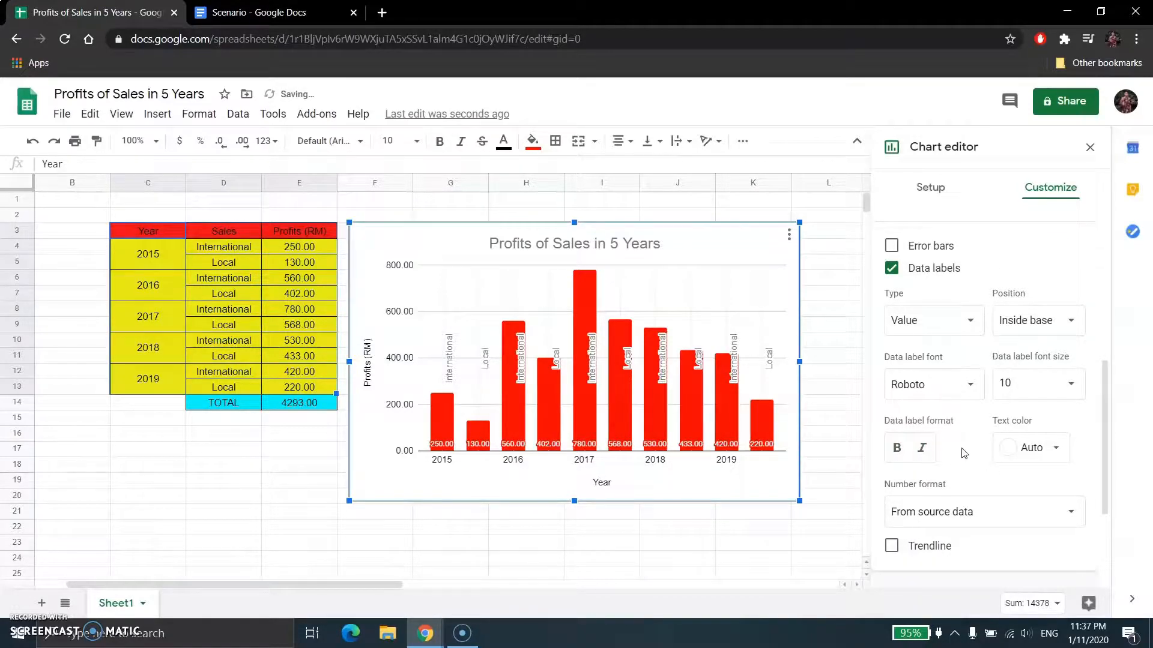
# Try several text colours for the data labels, including blue and purple, and settle on cyan.
pyautogui.click(1034, 456)
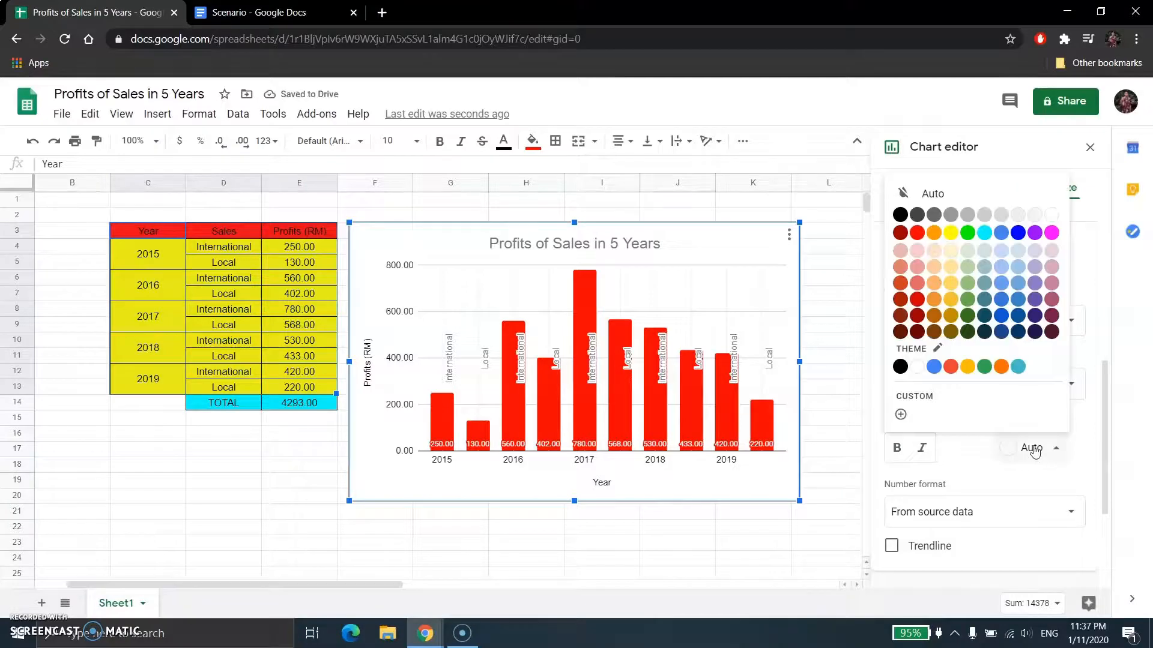
pyautogui.click(1097, 433)
pyautogui.click(1041, 449)
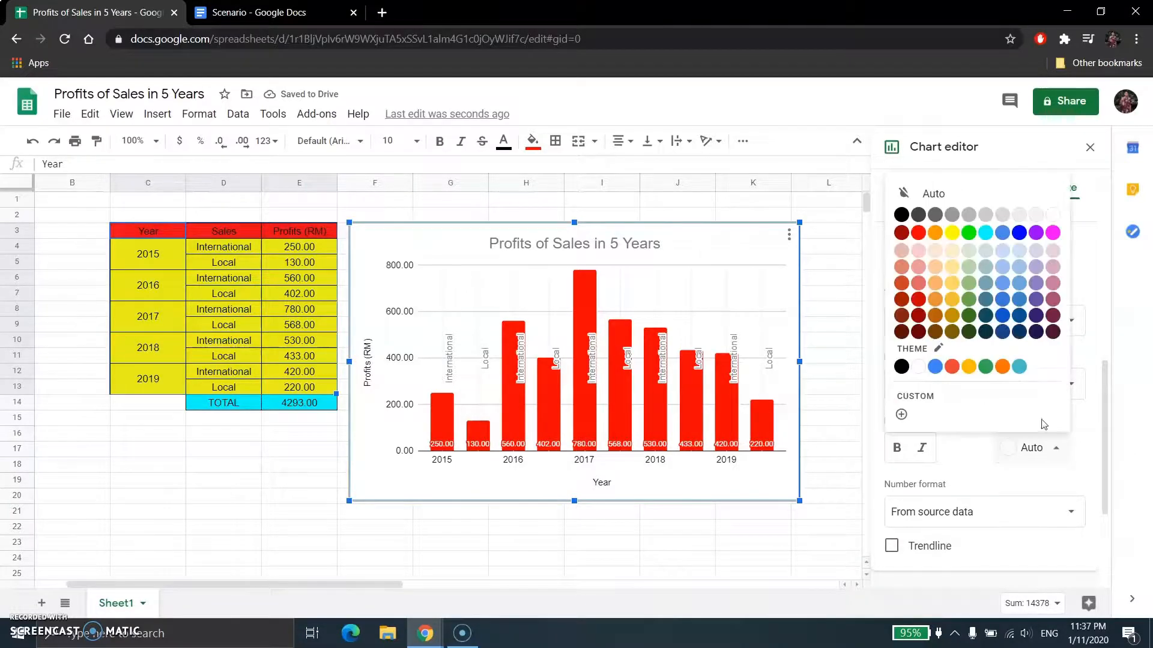
pyautogui.click(985, 233)
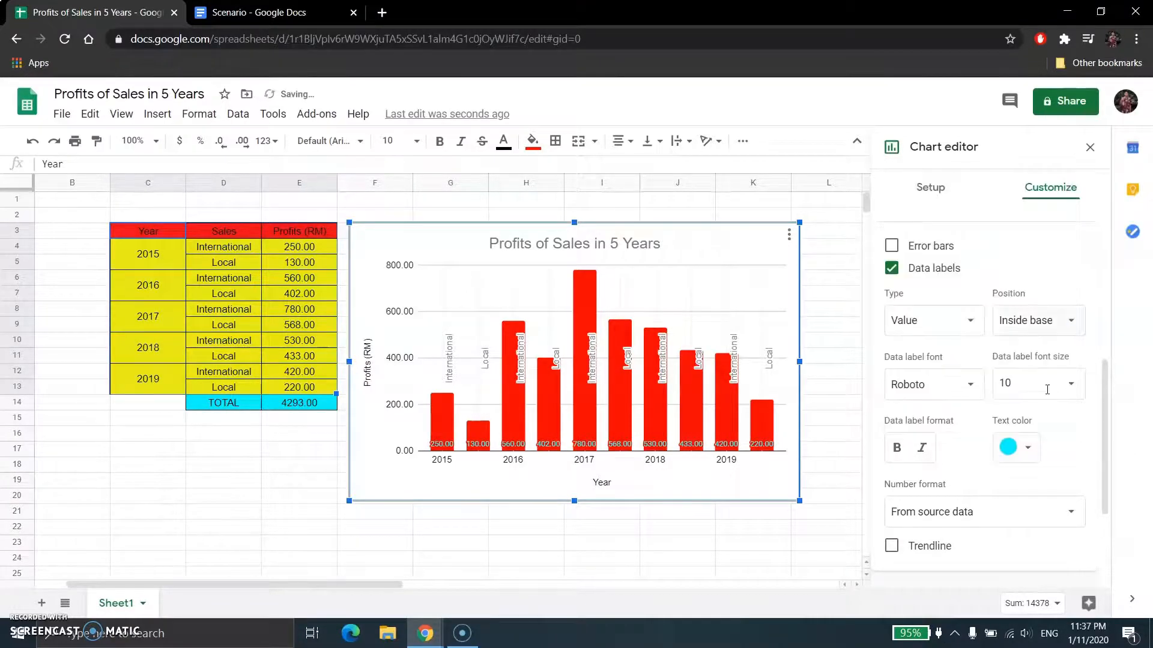
pyautogui.click(1020, 448)
pyautogui.click(991, 241)
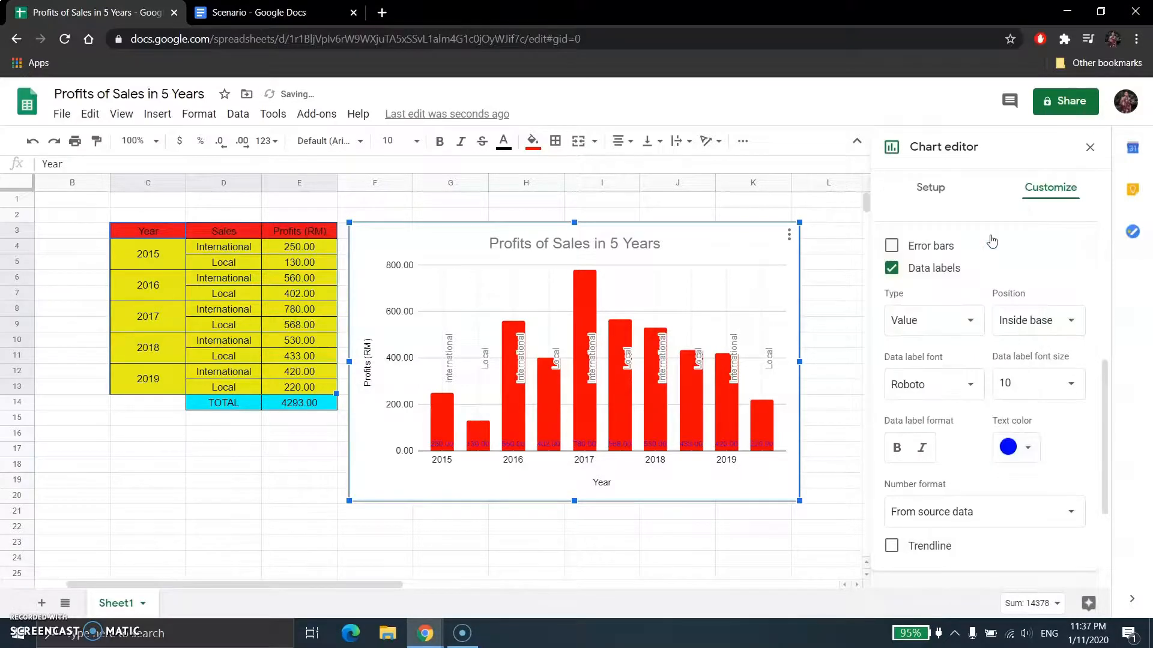
pyautogui.click(1028, 449)
pyautogui.click(1008, 243)
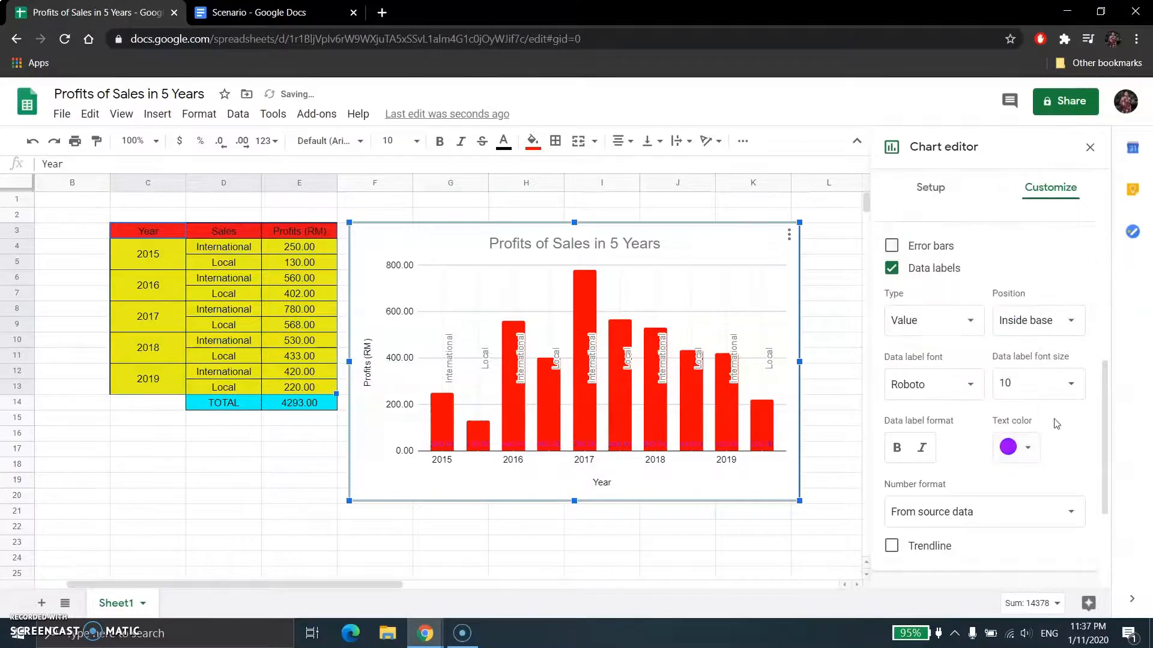
pyautogui.click(1026, 448)
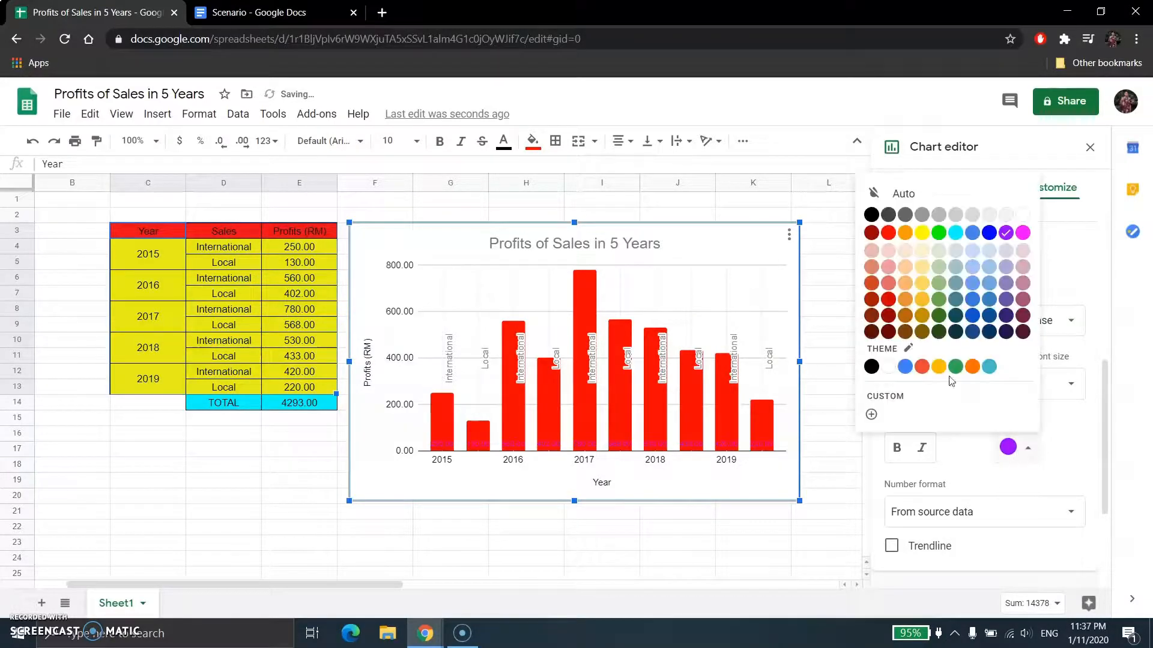
pyautogui.click(939, 319)
pyautogui.click(1025, 448)
pyautogui.click(971, 317)
pyautogui.click(1018, 445)
pyautogui.click(972, 316)
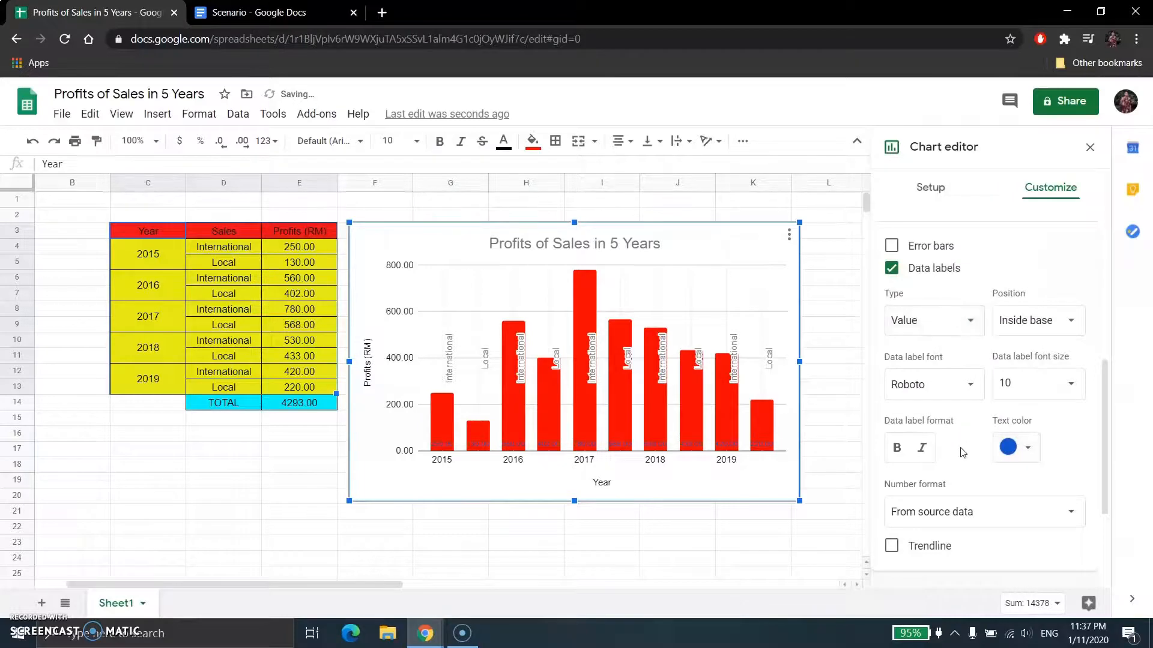
pyautogui.click(1024, 455)
pyautogui.click(955, 239)
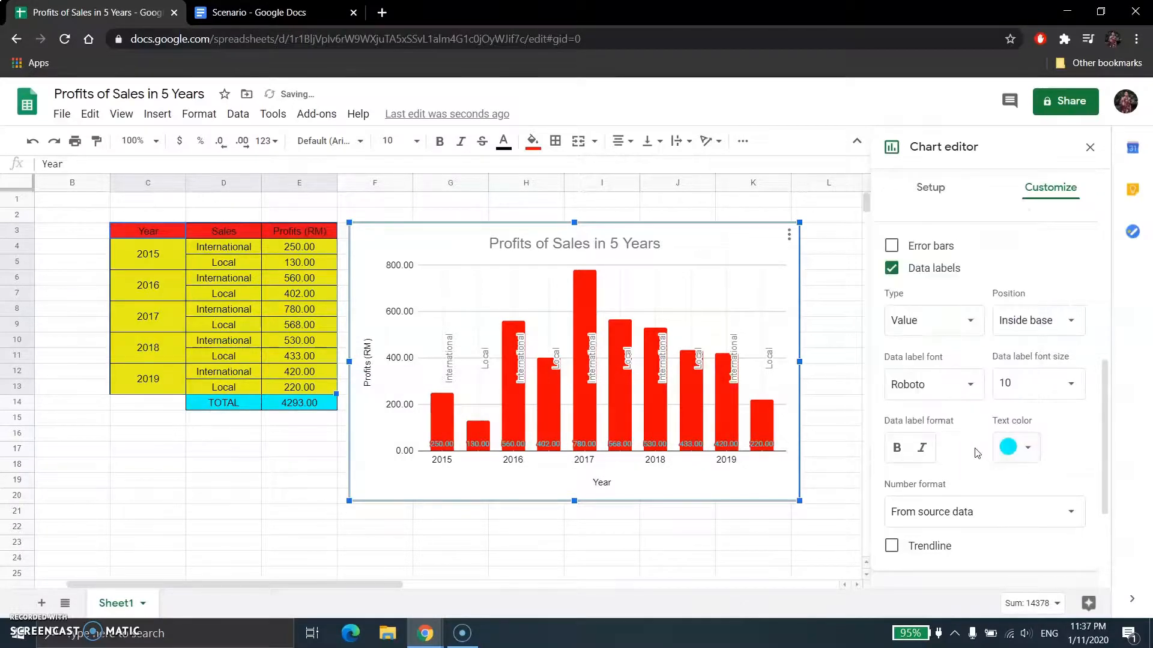
# Try a linear trendline on the Profits (RM) series, remove it and go back to the start of the series settings.
pyautogui.scroll(-2, 977, 455)
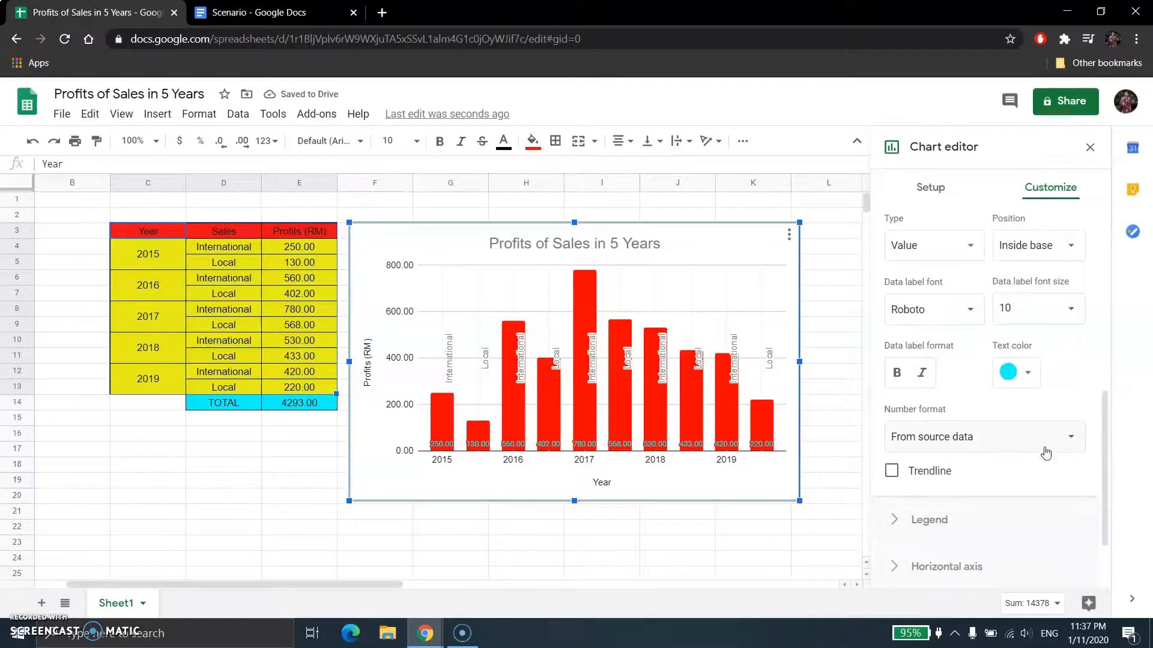
pyautogui.click(893, 472)
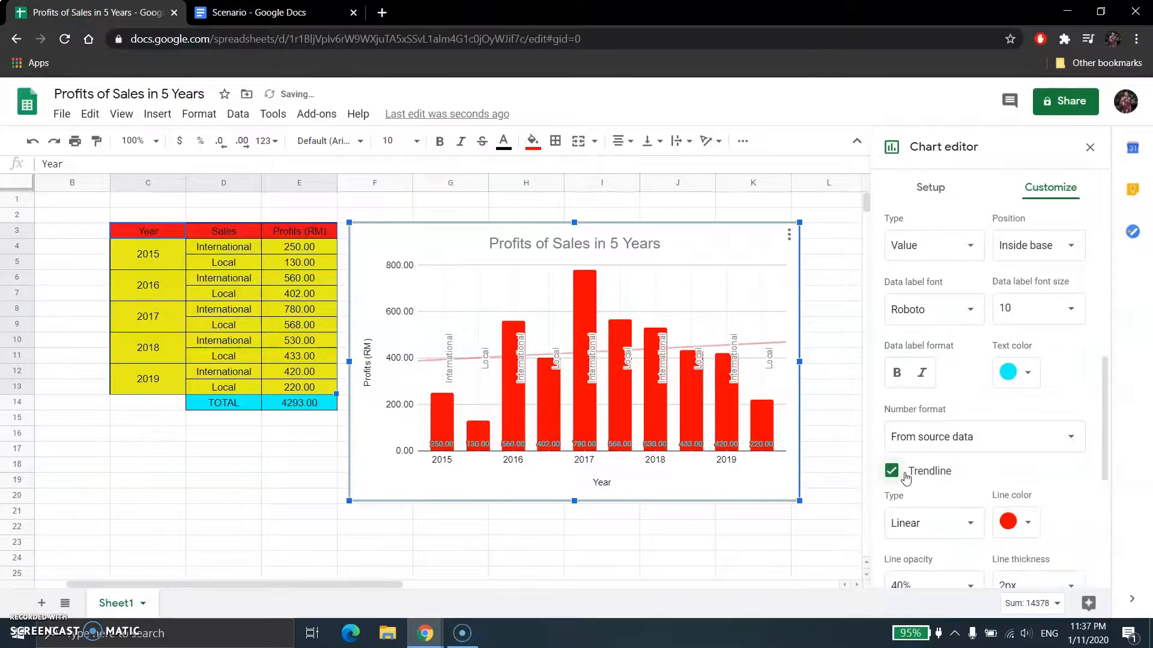
pyautogui.click(906, 478)
pyautogui.scroll(5, 1047, 414)
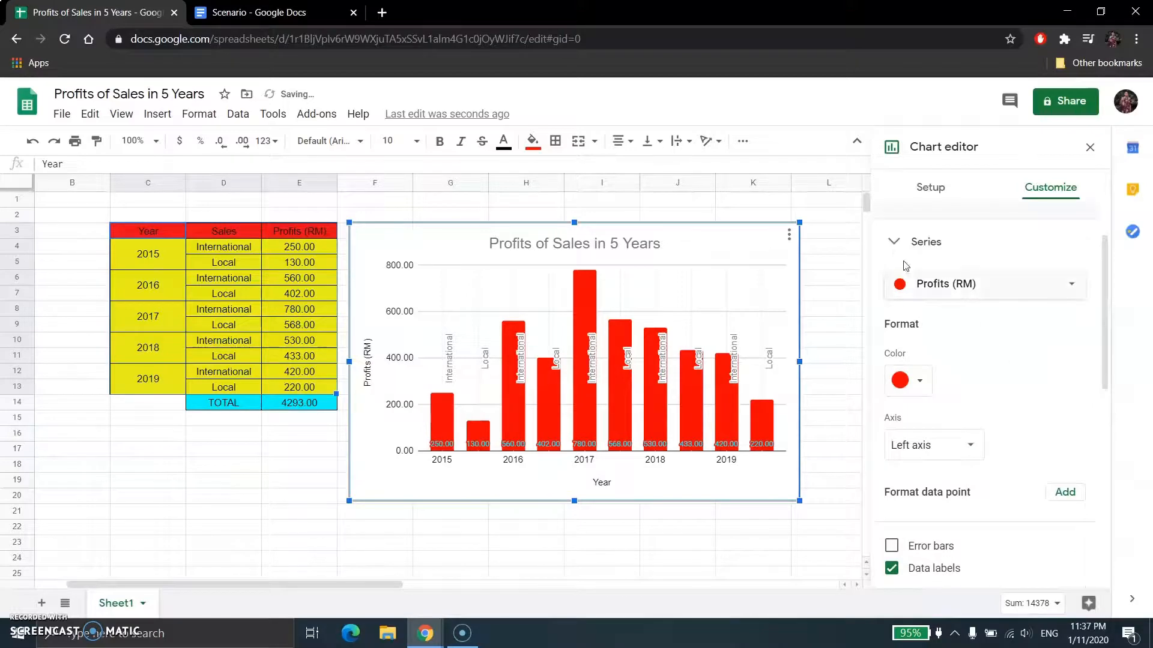
# Collapse the series settings and close the chart editor.
pyautogui.click(901, 240)
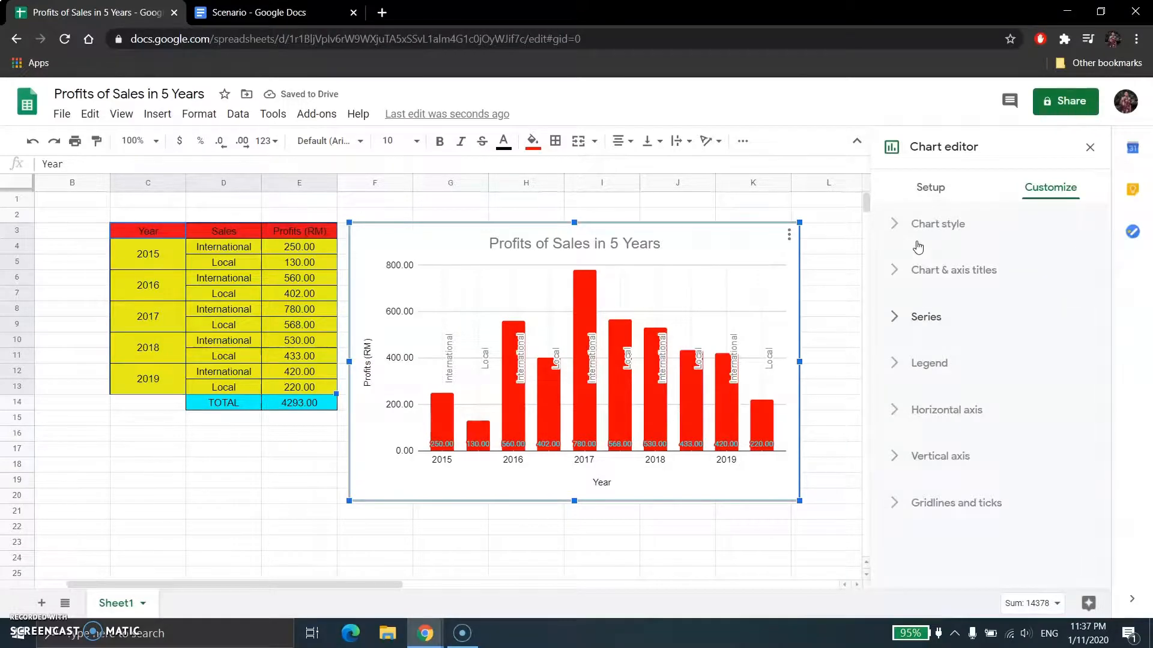
pyautogui.click(1089, 148)
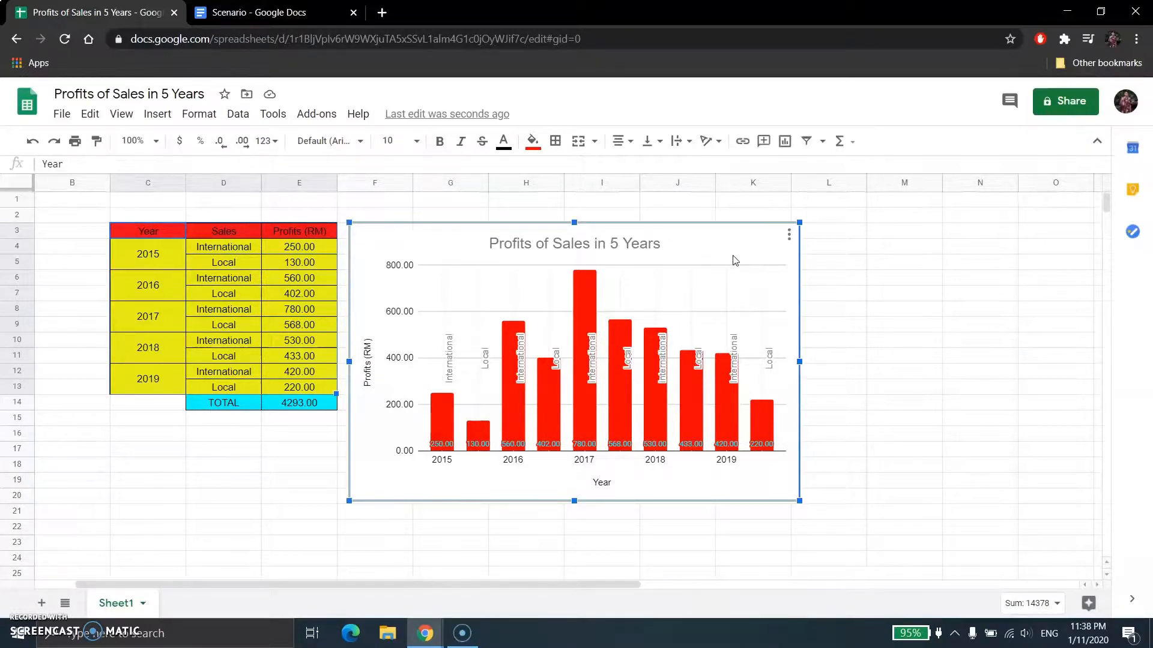
# Try deleting the column chart and undo the deletion.
pyautogui.click(787, 235)
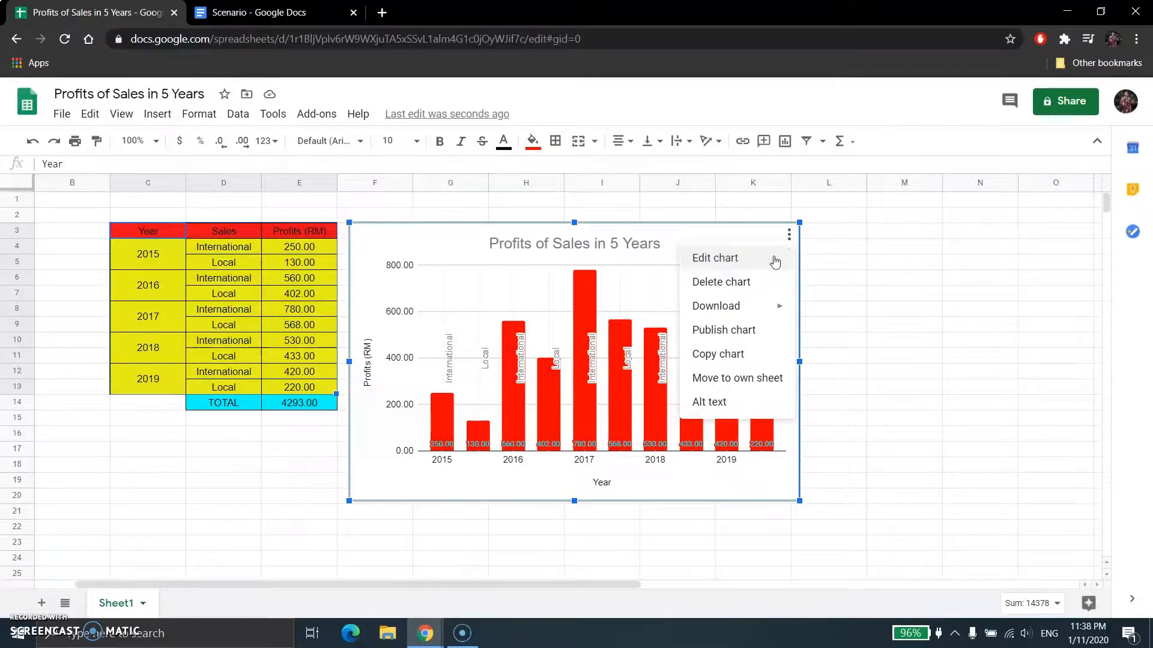
pyautogui.click(745, 291)
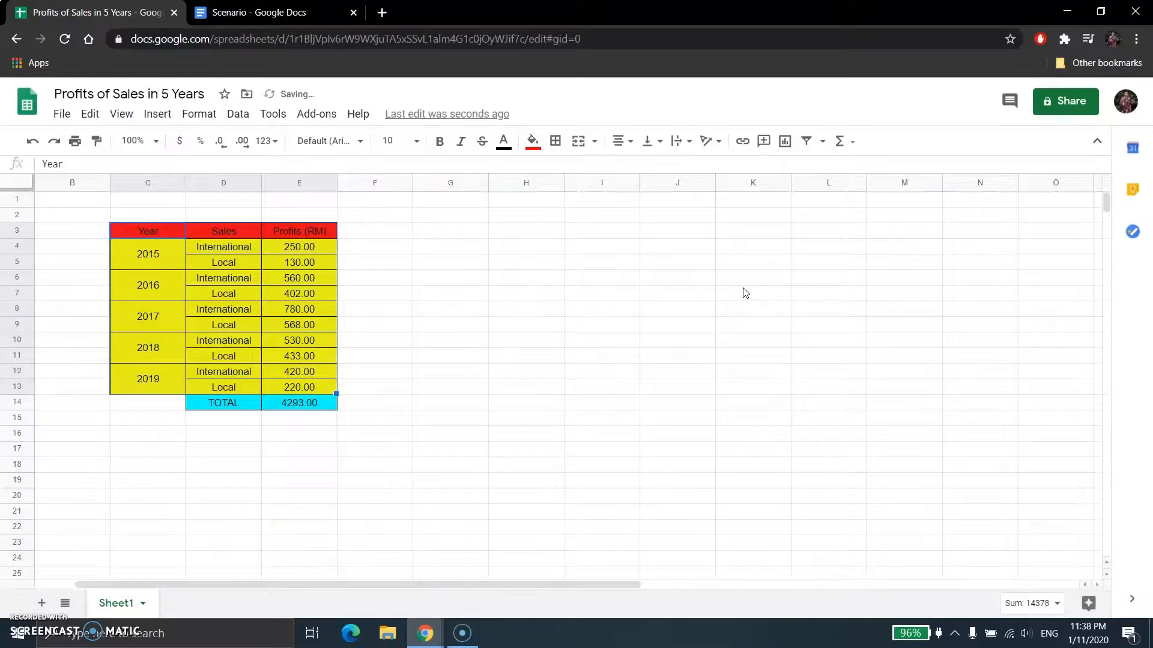
pyautogui.click(32, 140)
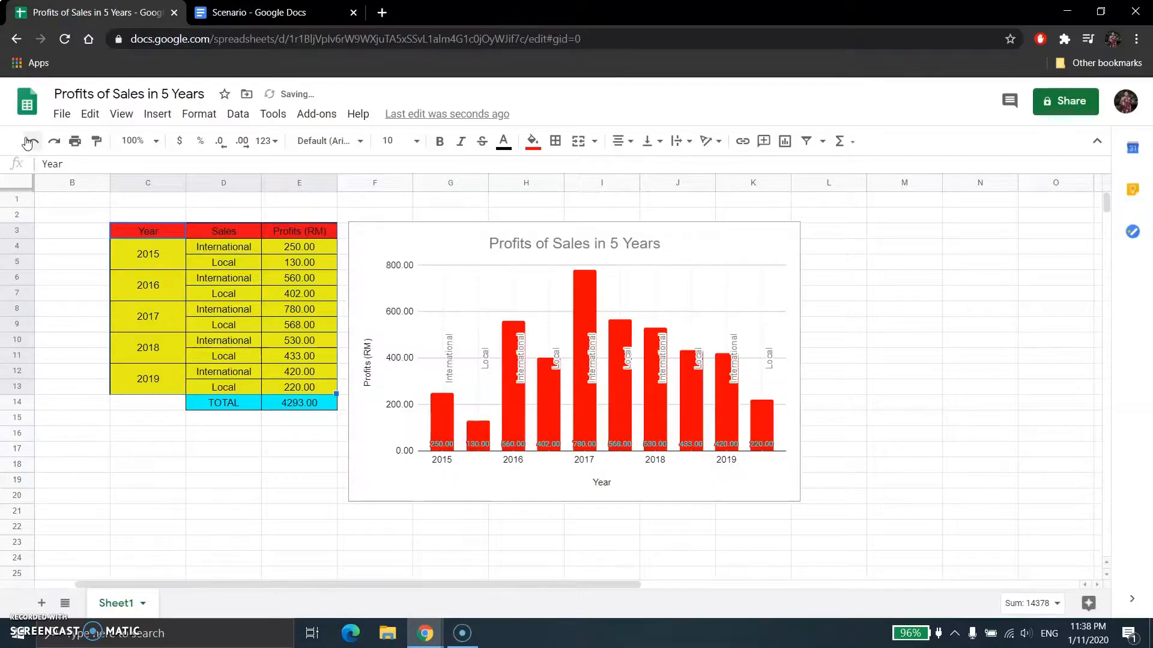
# Copy the column chart, paste the duplicate at cell N3 and align its upper edge with the original chart.
pyautogui.click(682, 263)
pyautogui.click(788, 234)
pyautogui.moveTo(755, 307)
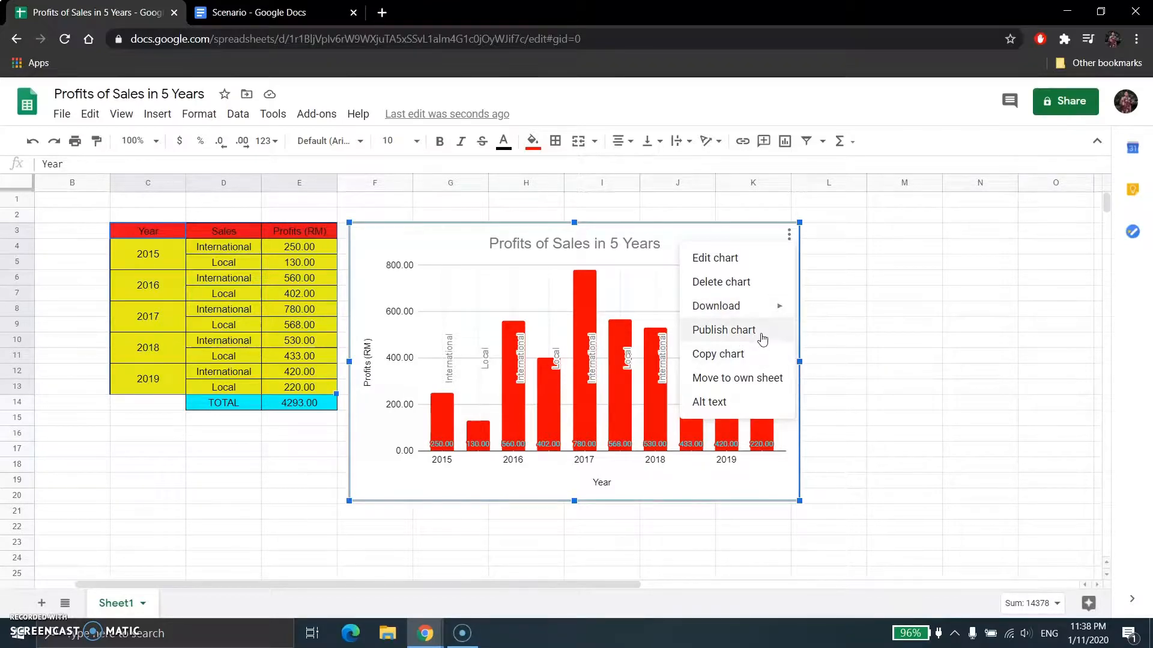
pyautogui.click(759, 358)
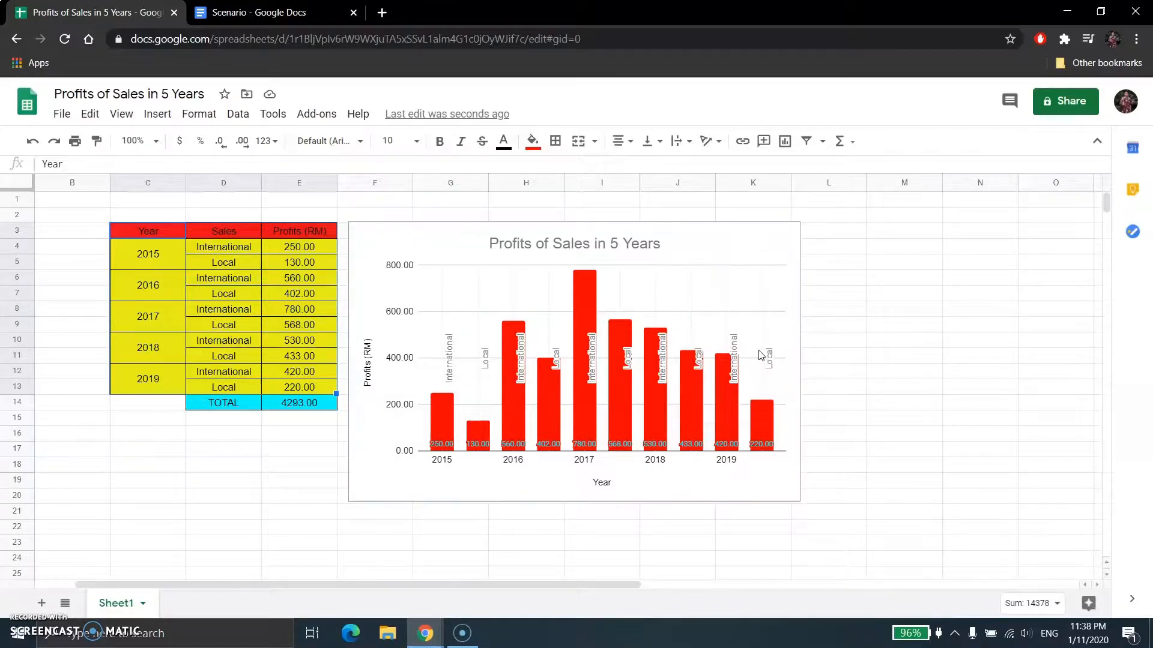
pyautogui.moveTo(528, 584); pyautogui.dragTo(699, 582)
pyautogui.click(660, 233)
pyautogui.rightClick(662, 233)
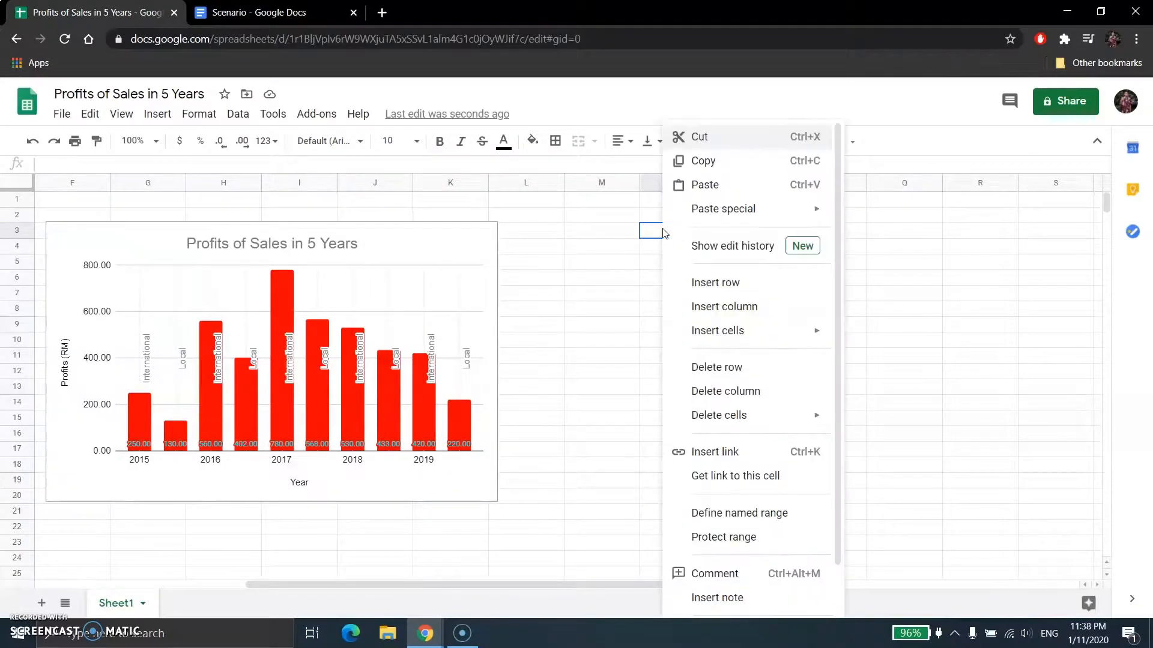
pyautogui.click(706, 186)
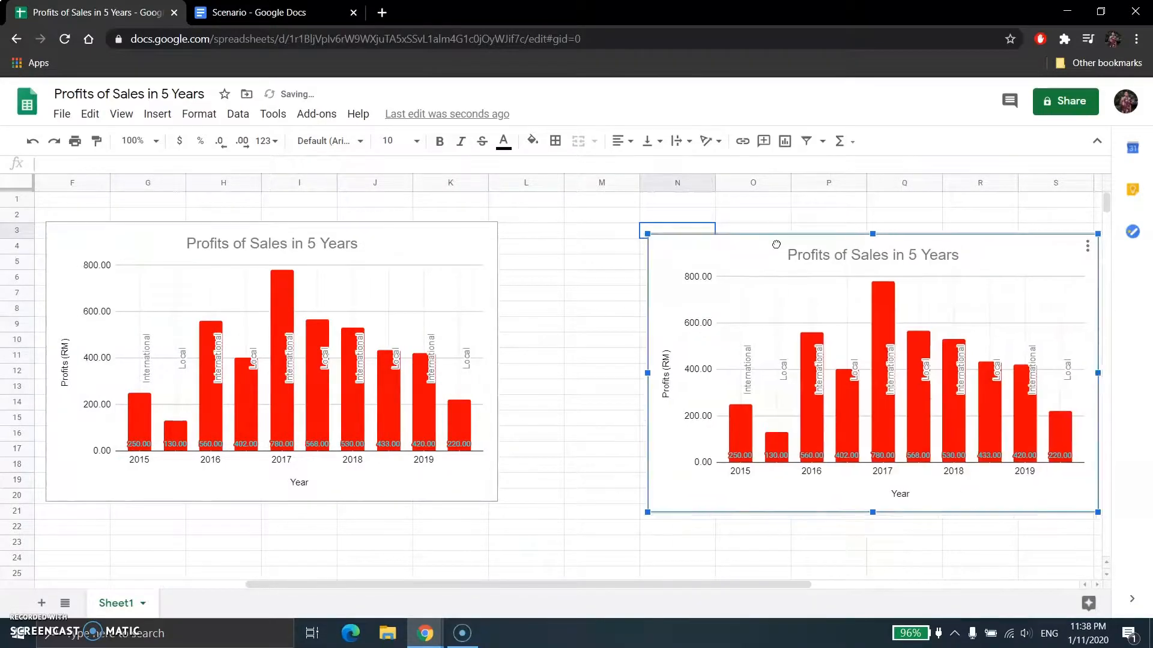
pyautogui.moveTo(774, 242); pyautogui.dragTo(775, 241)
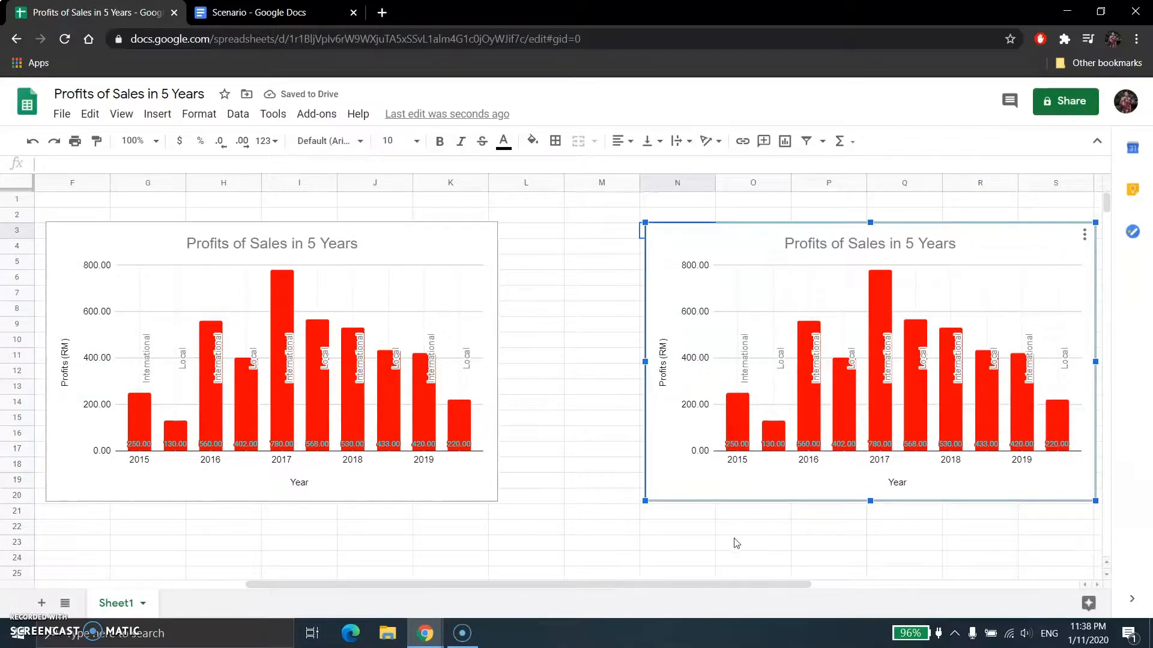
pyautogui.moveTo(689, 585); pyautogui.dragTo(739, 591)
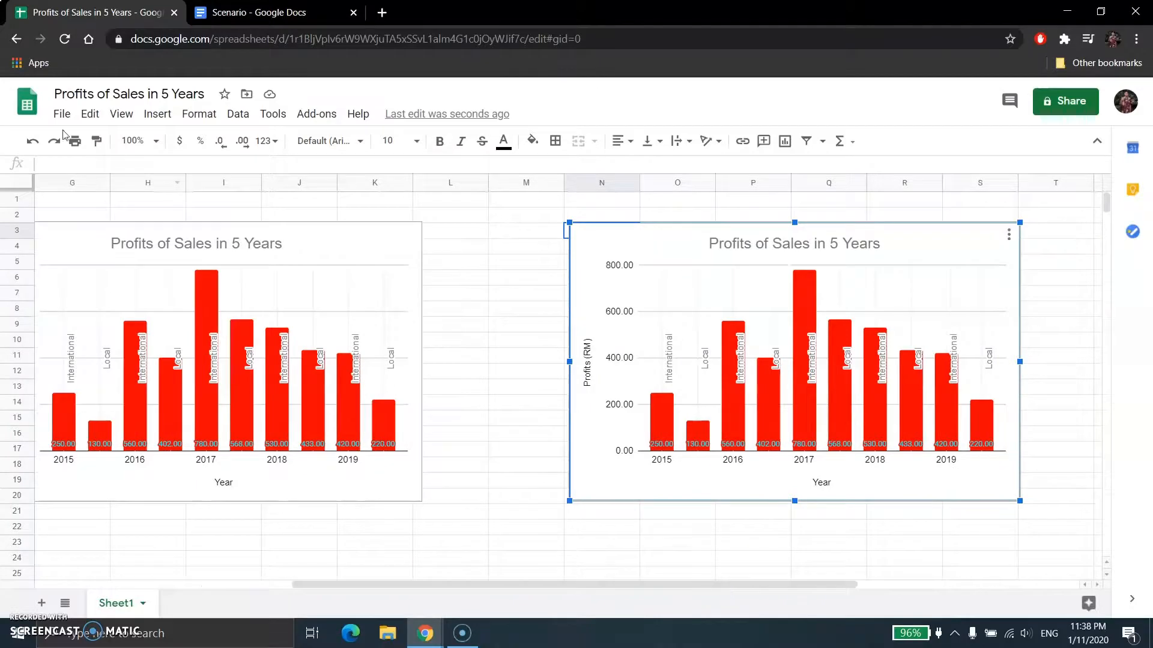
# Undo the pasting of the duplicate chart and select the empty cell E16 below the table.
pyautogui.click(33, 140)
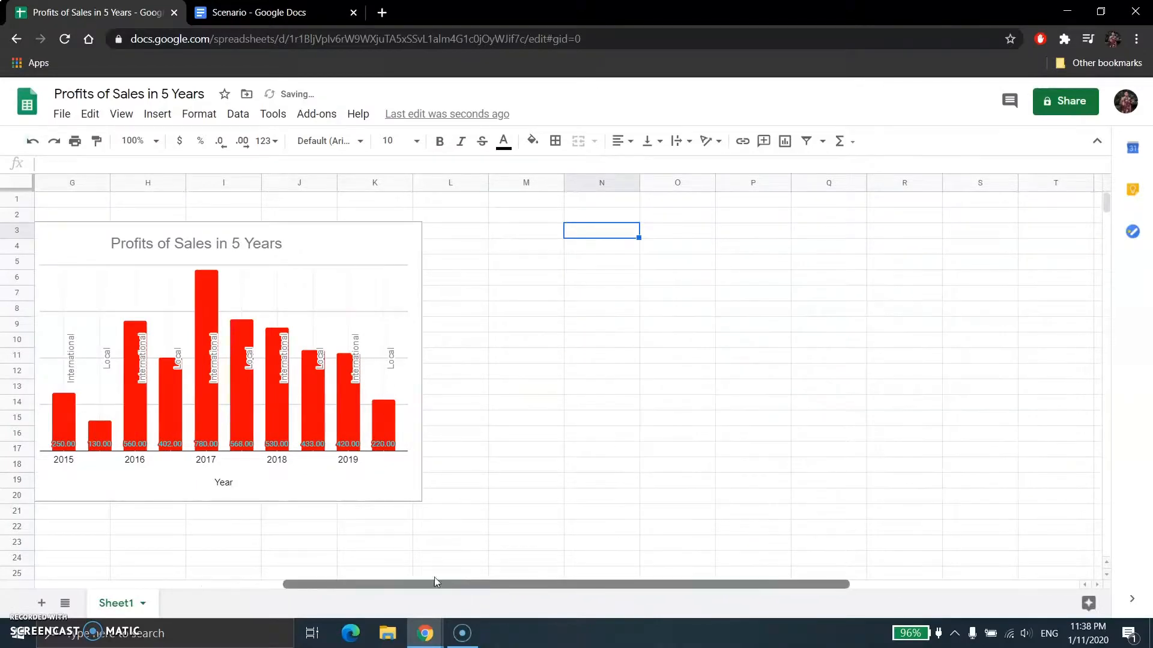
pyautogui.moveTo(435, 584); pyautogui.dragTo(264, 580)
pyautogui.click(312, 437)
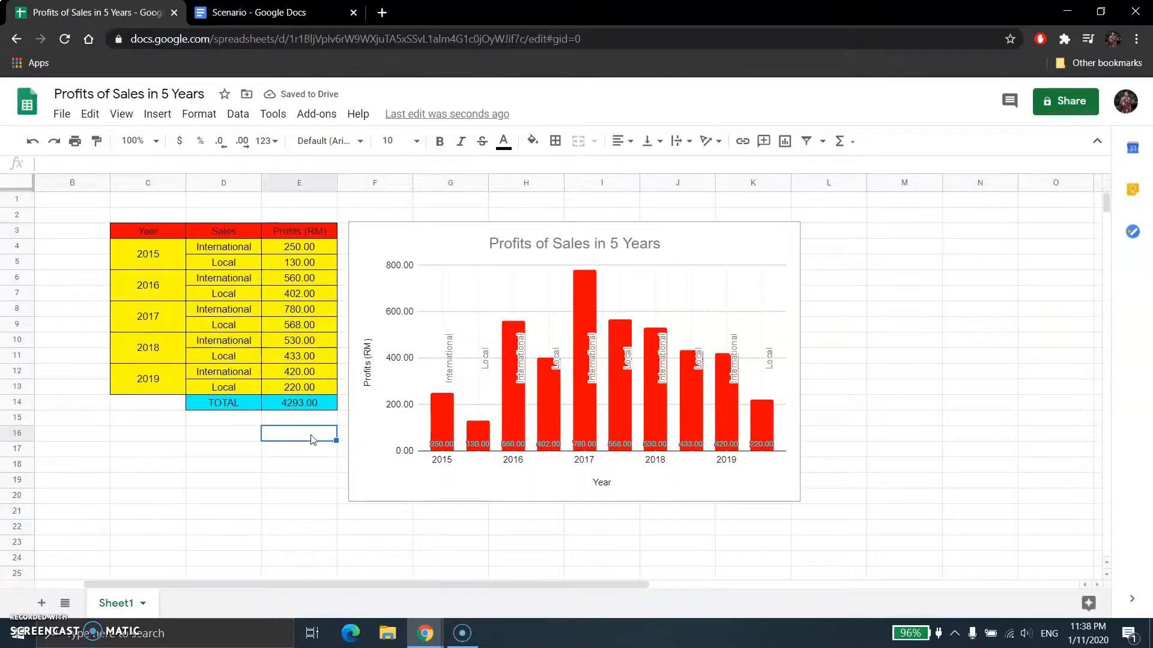
pyautogui.click(762, 253)
pyautogui.click(788, 234)
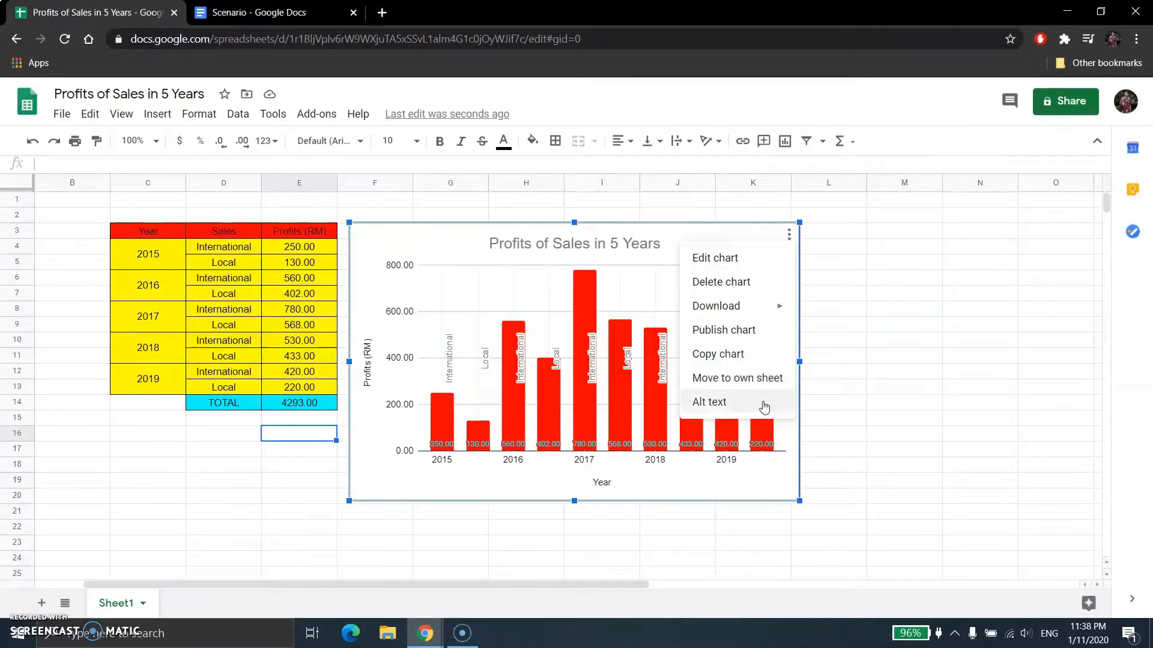
pyautogui.click(791, 233)
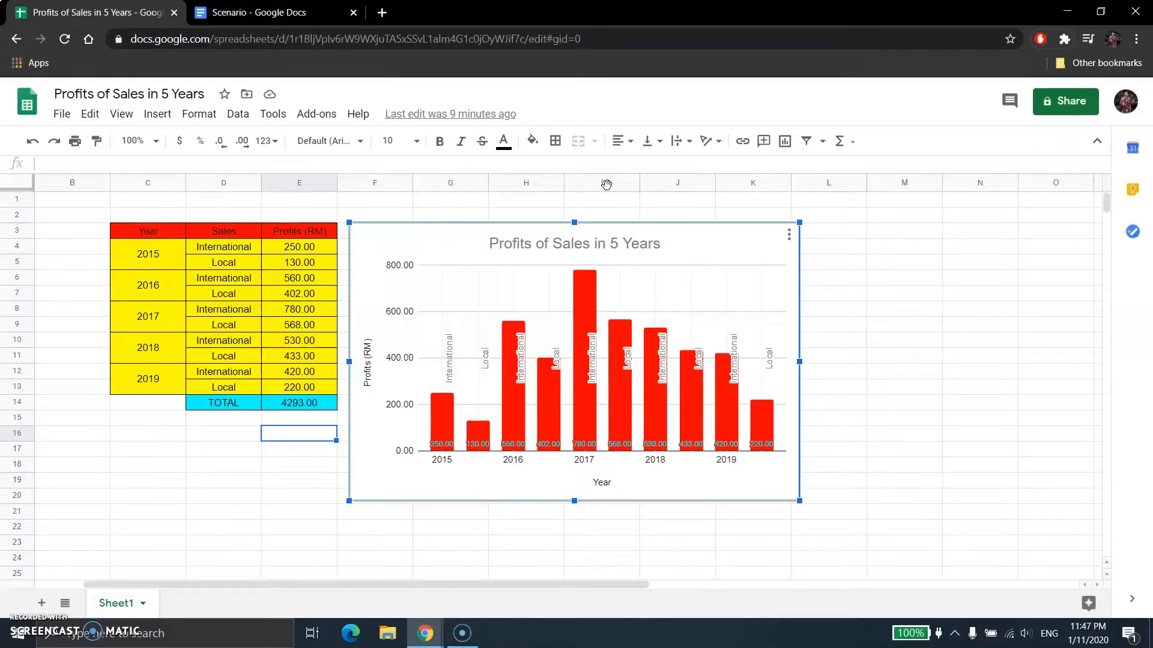
# Switch to the Scenario document in Google Docs to review the task brief, and return to the sales spreadsheet.
pyautogui.click(264, 12)
pyautogui.scroll(3, 552, 280)
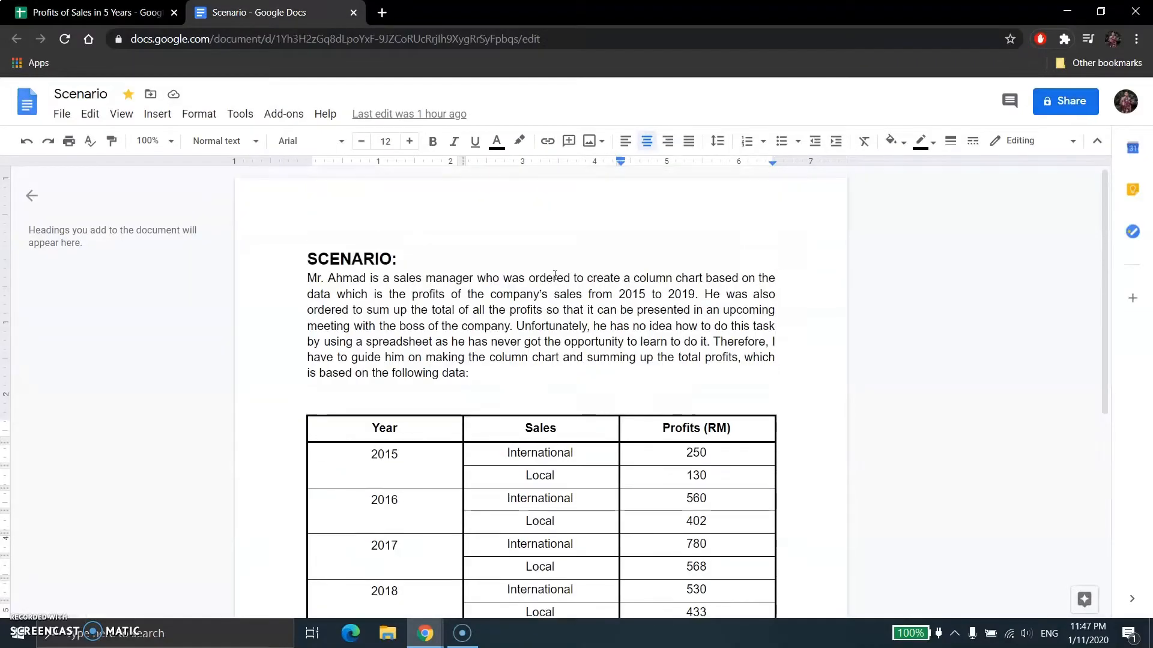
pyautogui.hotkey('ctrl', 'shift', 'Tab')
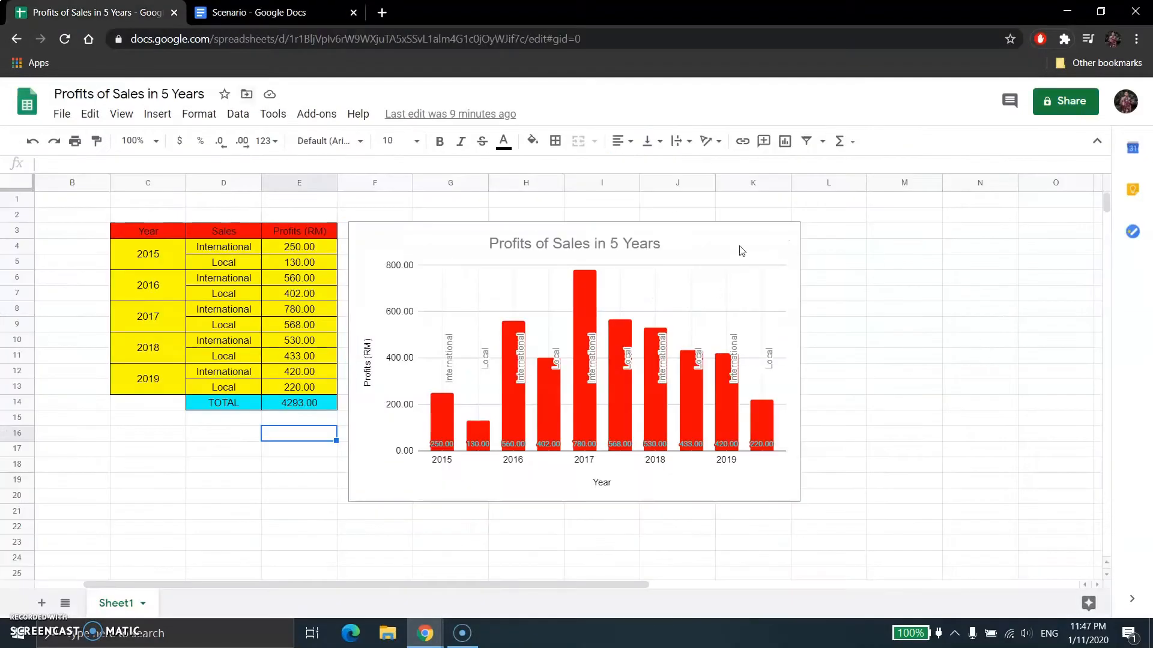
pyautogui.click(302, 441)
pyautogui.click(773, 281)
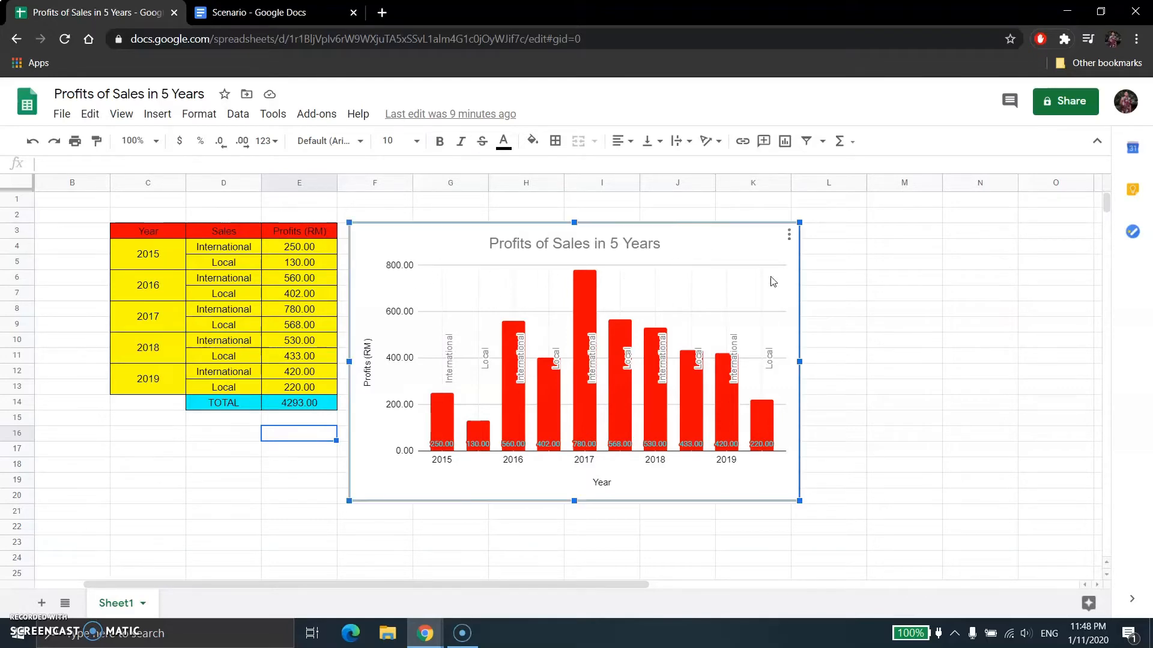
pyautogui.click(299, 439)
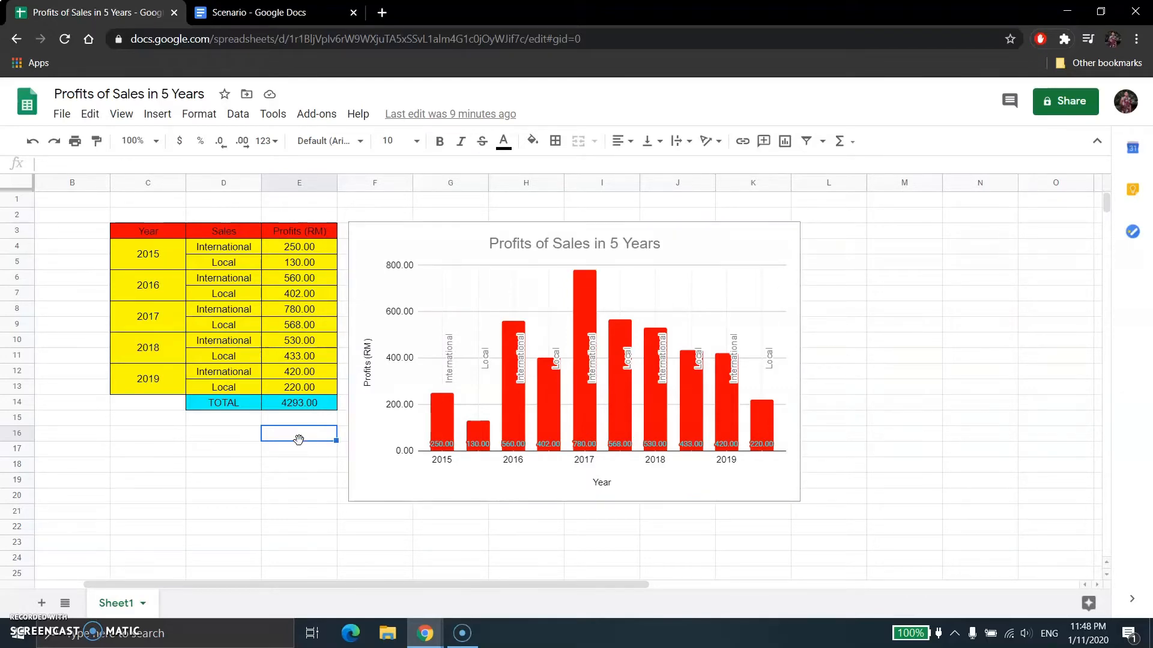